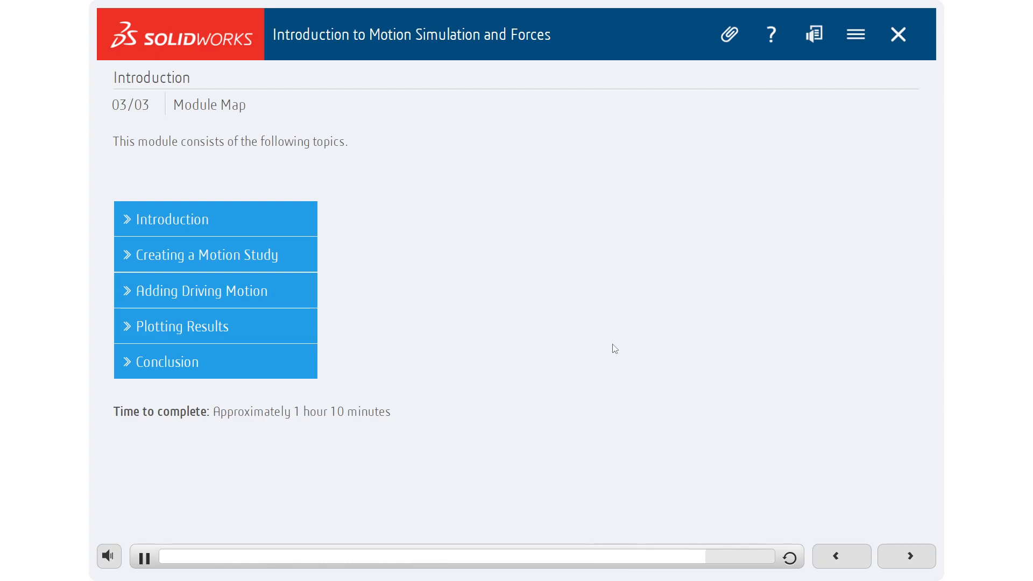
Read the descriptions of all module map topics, from Introduction through Conclusion
{"action": "left_click", "coordinate": [225, 233]}
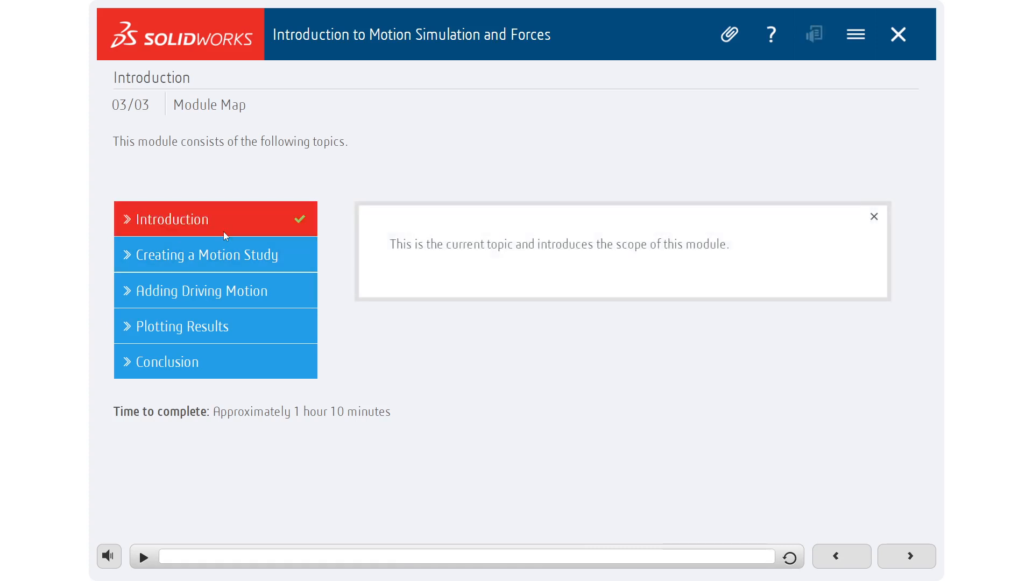
{"action": "left_click", "coordinate": [241, 256]}
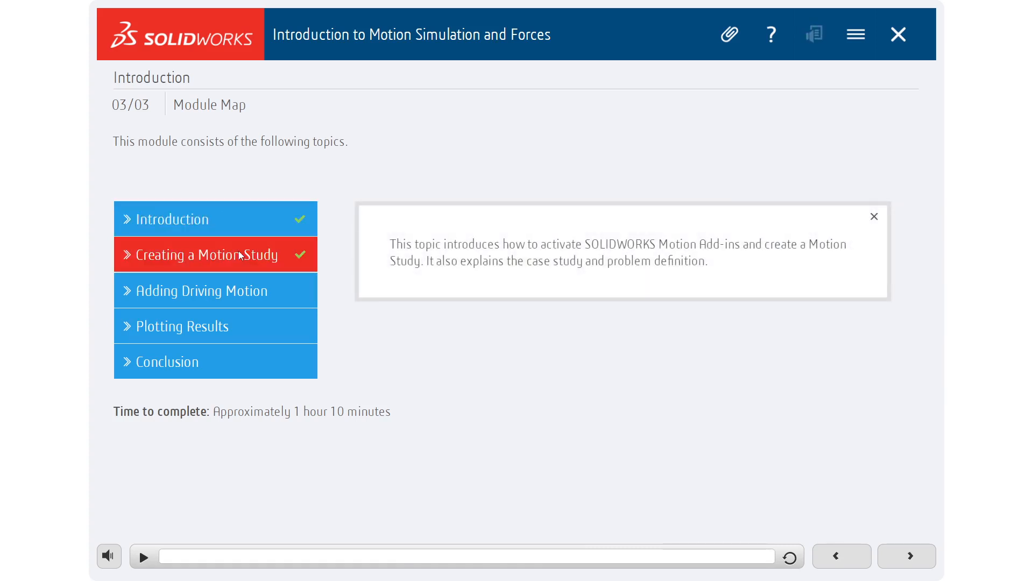
{"action": "left_click", "coordinate": [245, 293]}
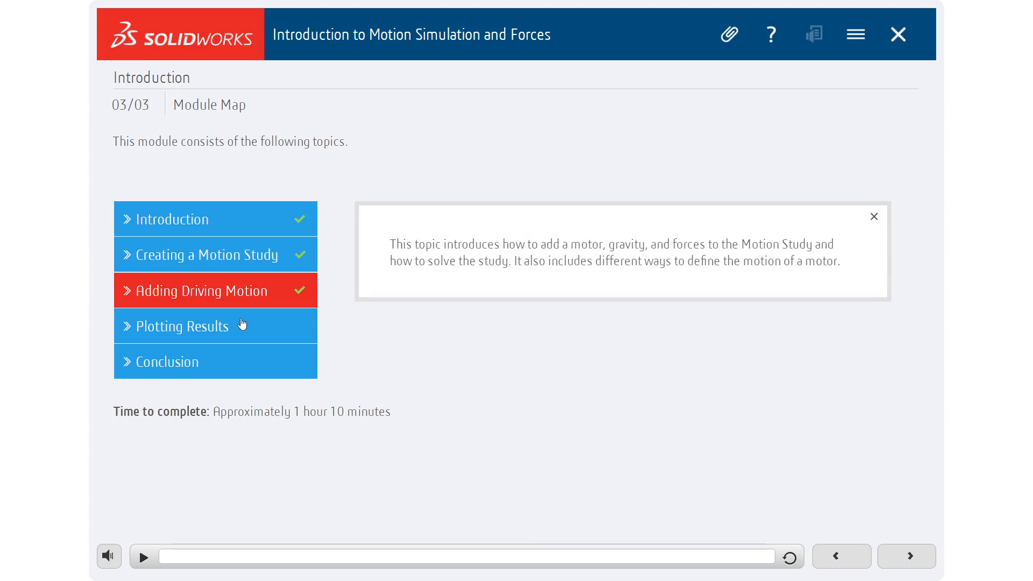
{"action": "left_click", "coordinate": [242, 323]}
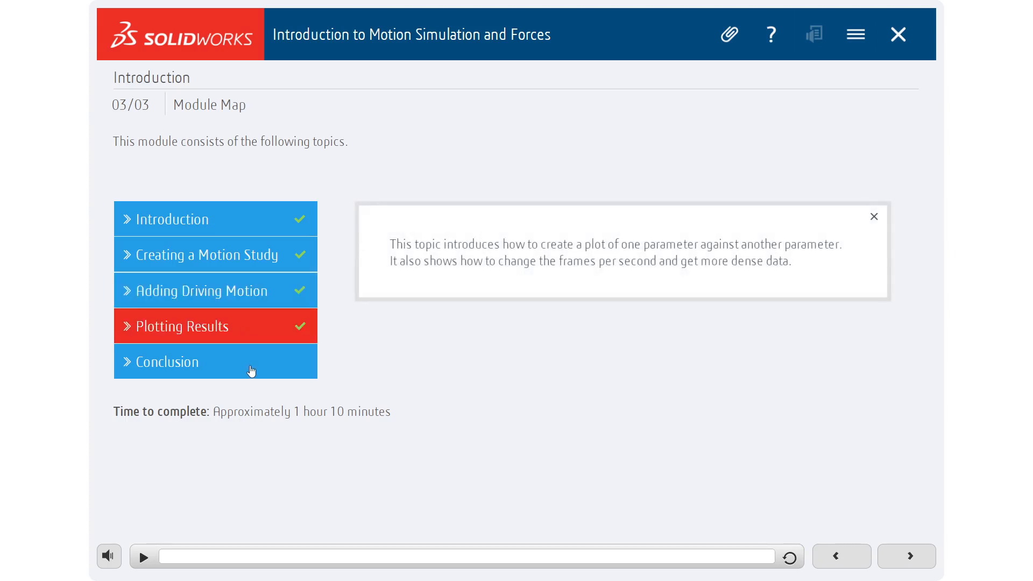
{"action": "left_click", "coordinate": [251, 370]}
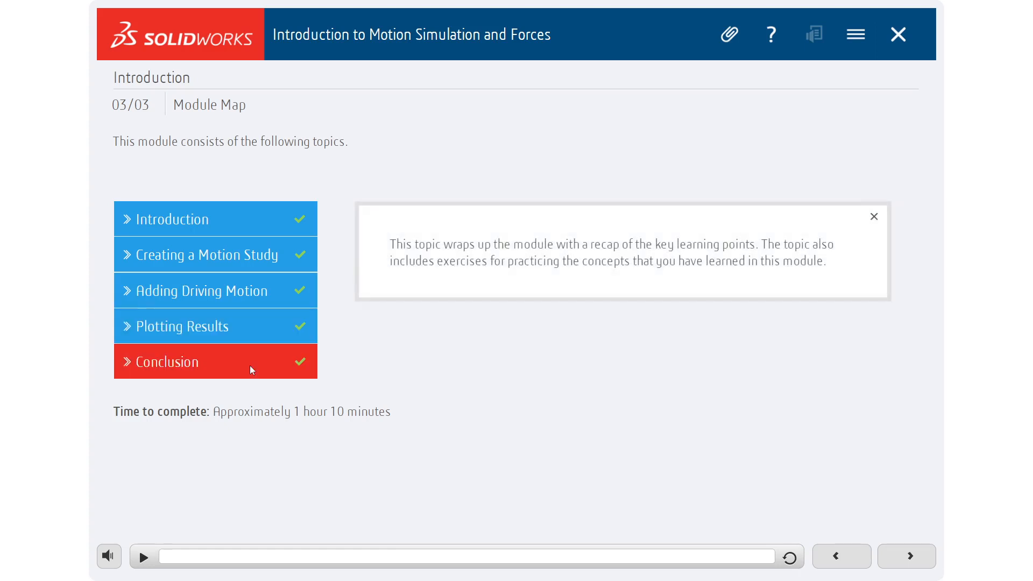
Go through the car jack case study, its problem description and the stages in the process, up to the Show Me page
{"action": "left_click", "coordinate": [920, 562]}
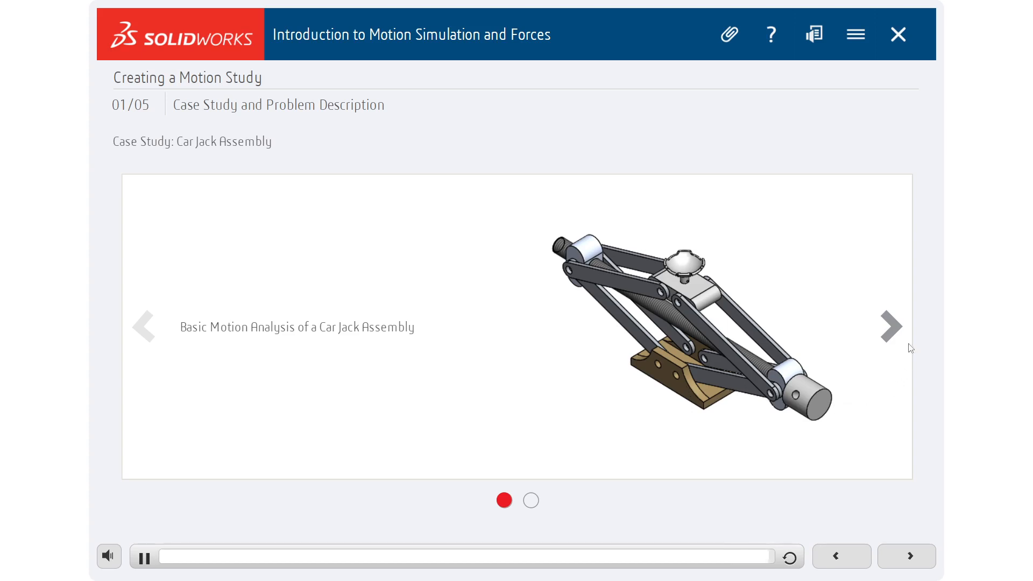
{"action": "left_click", "coordinate": [896, 334]}
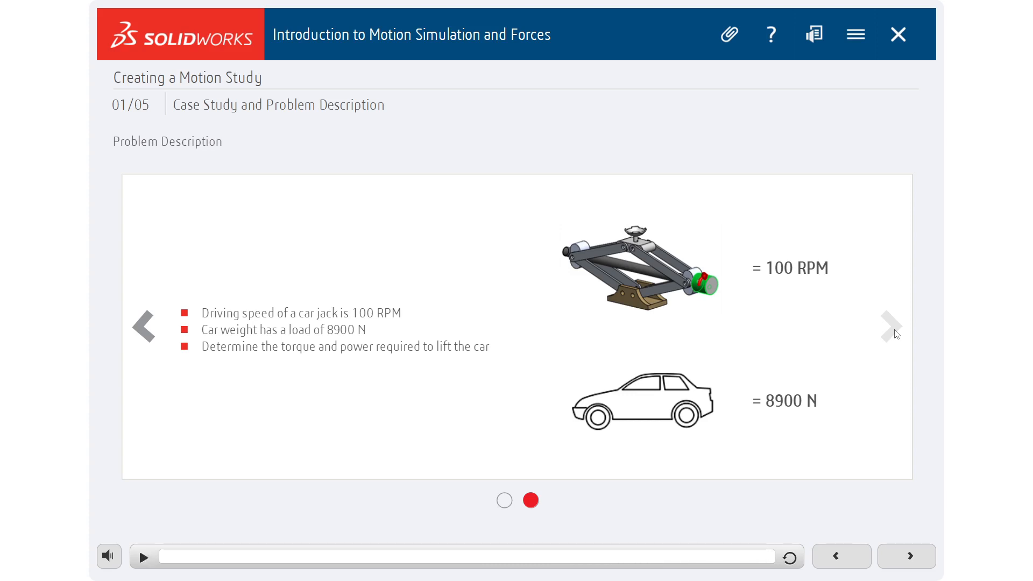
{"action": "left_click", "coordinate": [910, 558]}
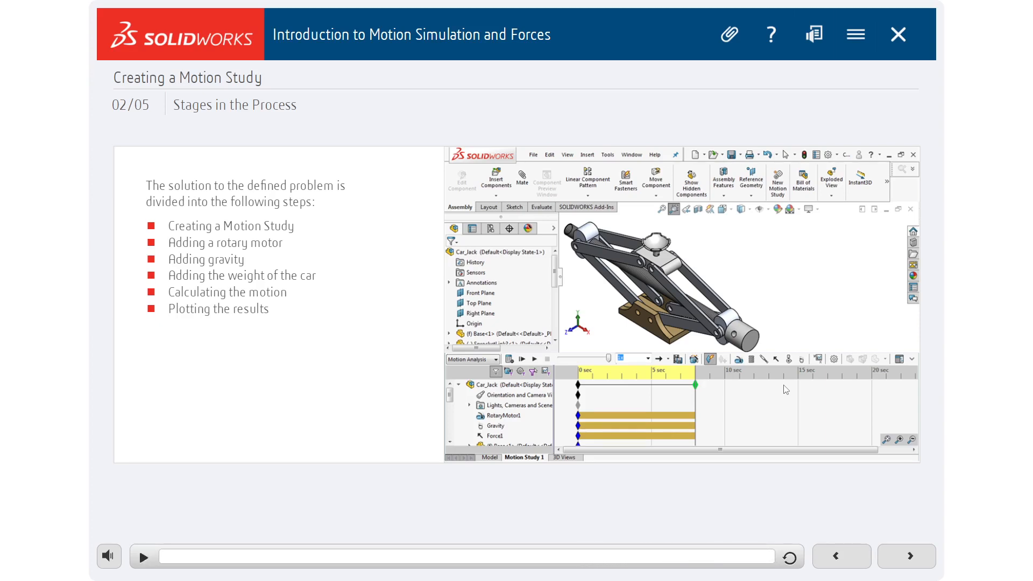
{"action": "left_click", "coordinate": [914, 559]}
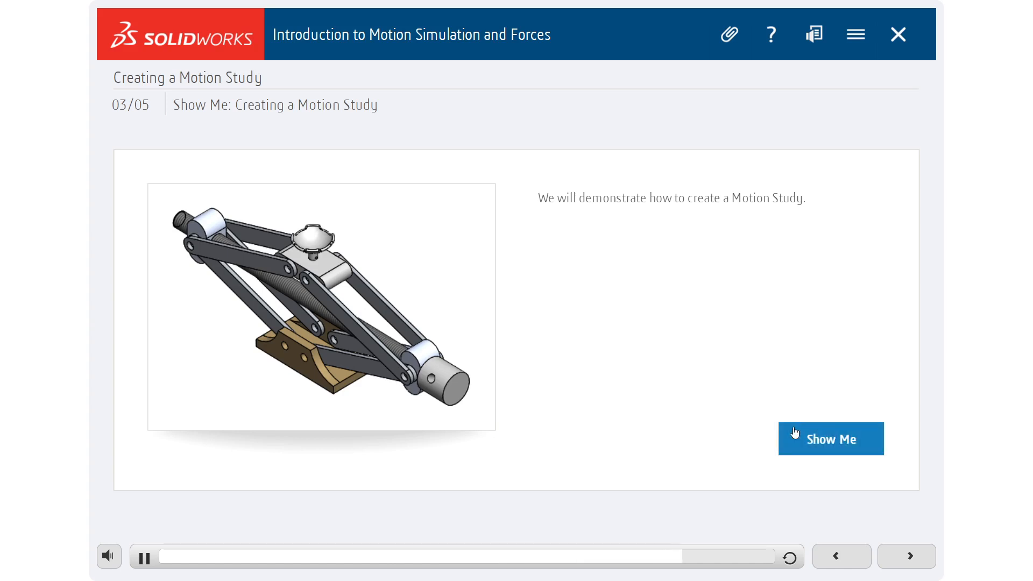
Play the Show Me demonstration on creating a Motion Study and start the matching Try It exercise
{"action": "left_click", "coordinate": [850, 444]}
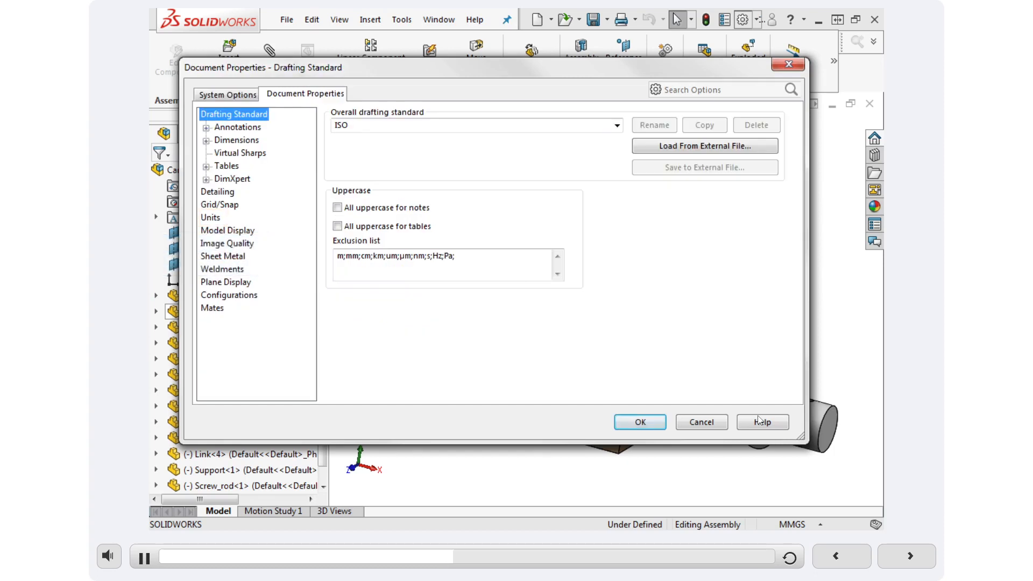
{"action": "left_click", "coordinate": [213, 219]}
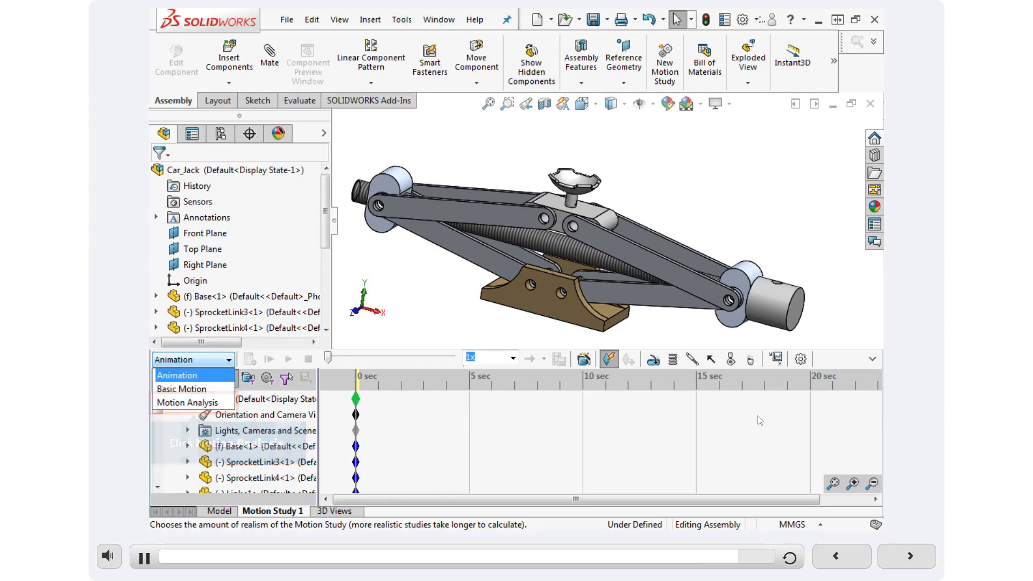
{"action": "left_click", "coordinate": [194, 402]}
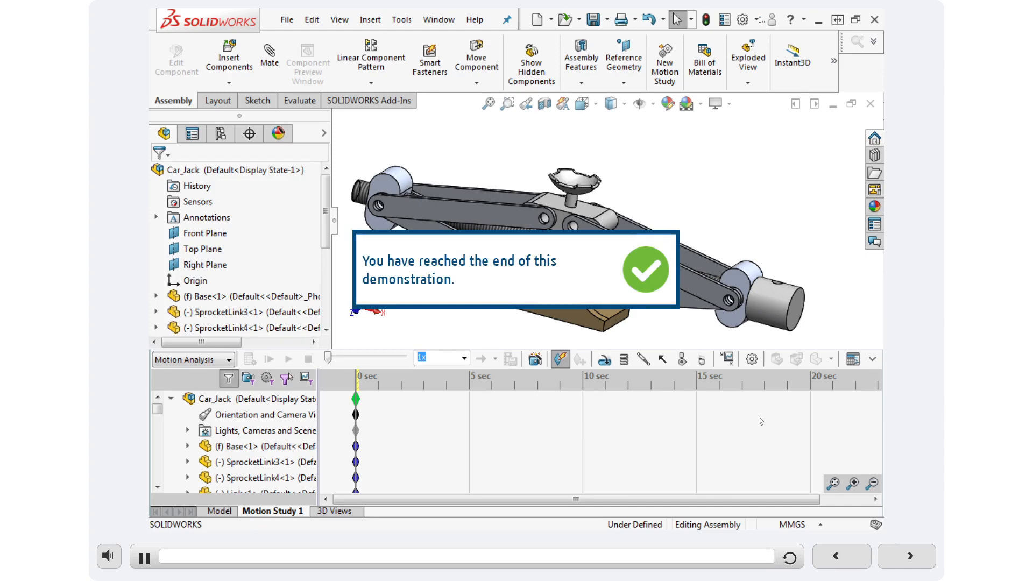
{"action": "left_click", "coordinate": [911, 558]}
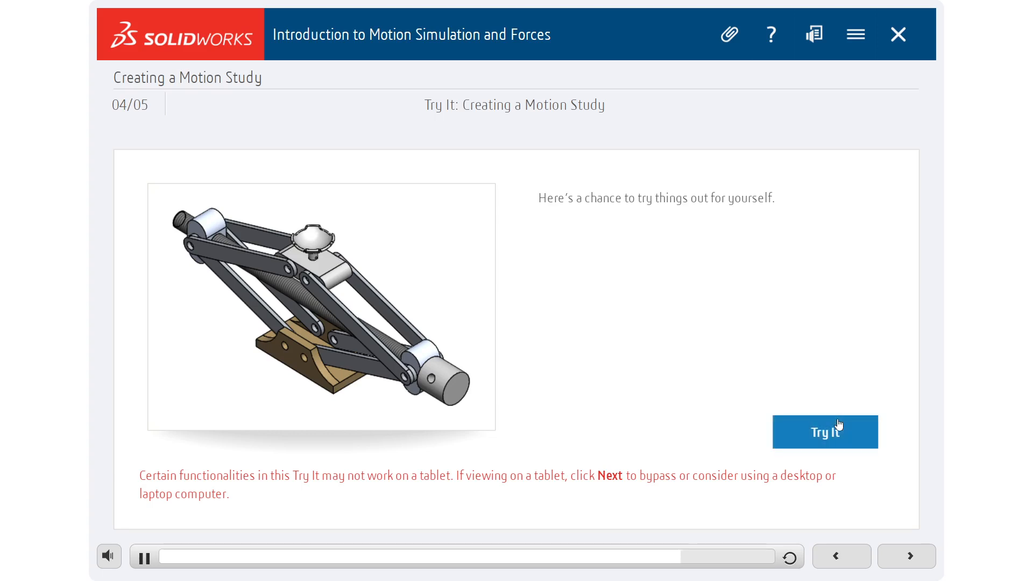
{"action": "left_click", "coordinate": [838, 432]}
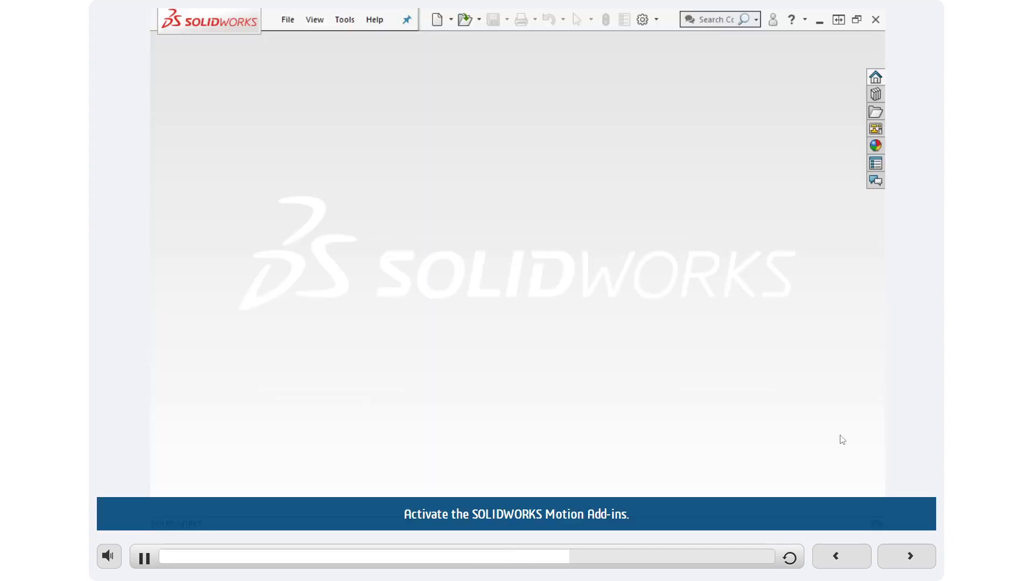
Activate the SOLIDWORKS Motion add-in for the current session and for start-up, and save the add-in changes
{"action": "left_click", "coordinate": [344, 20]}
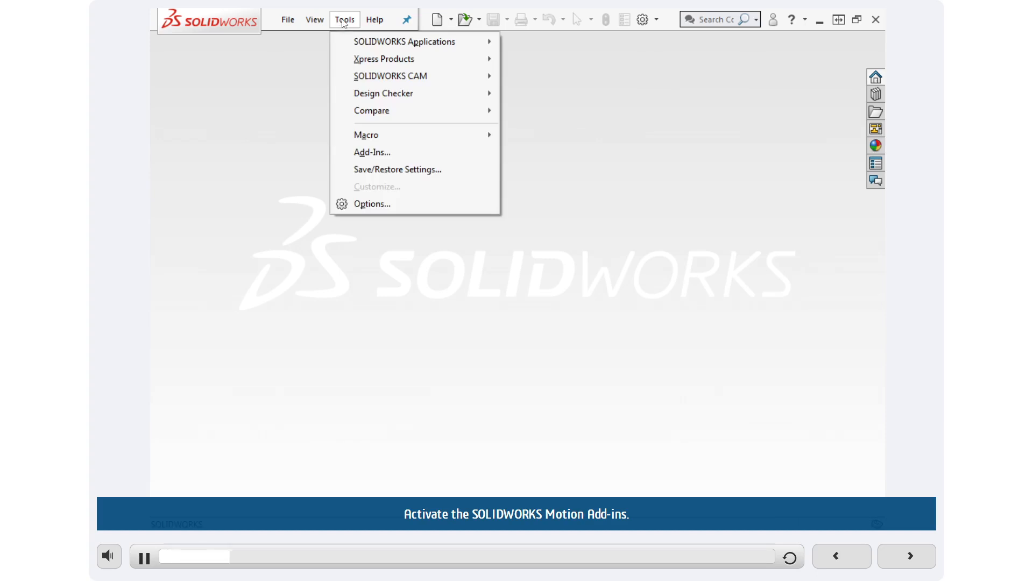
{"action": "left_click", "coordinate": [375, 156]}
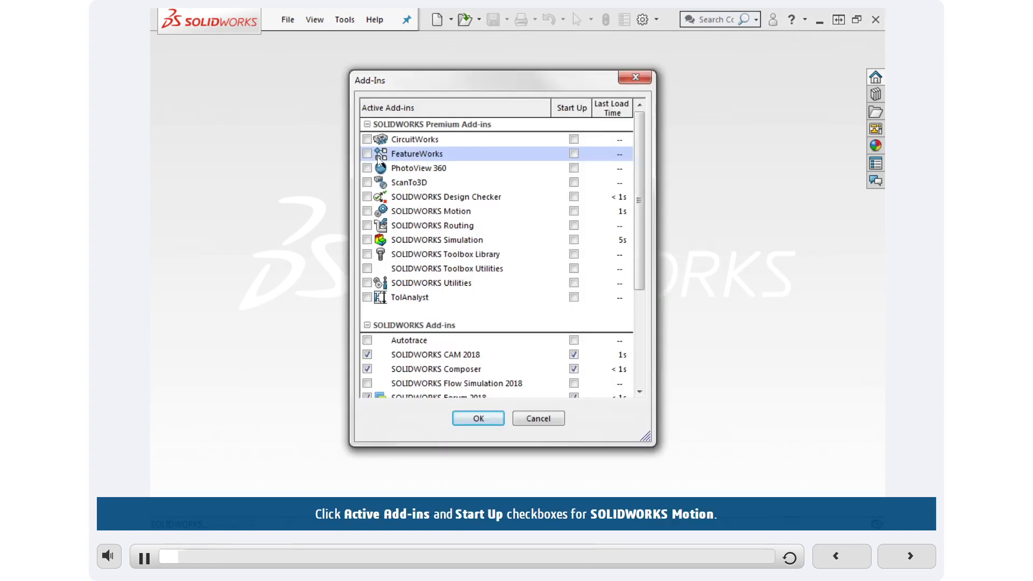
{"action": "left_click", "coordinate": [367, 210]}
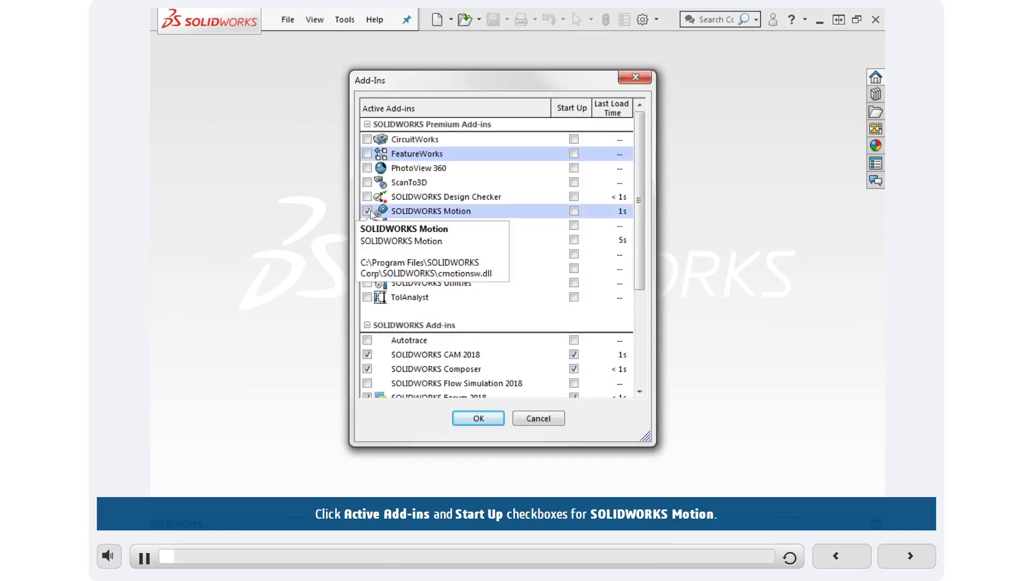
{"action": "left_click", "coordinate": [575, 212]}
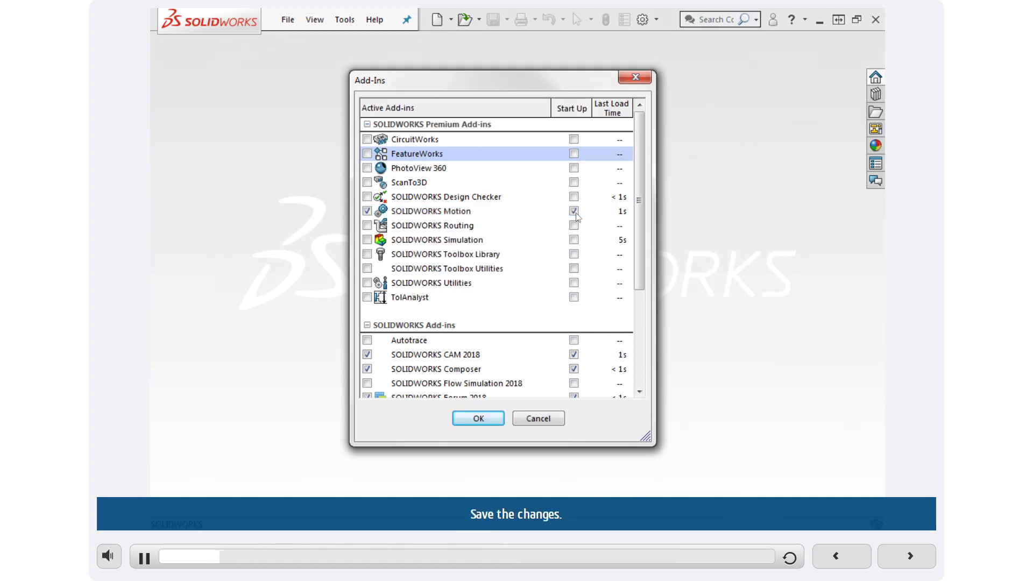
{"action": "left_click", "coordinate": [490, 419]}
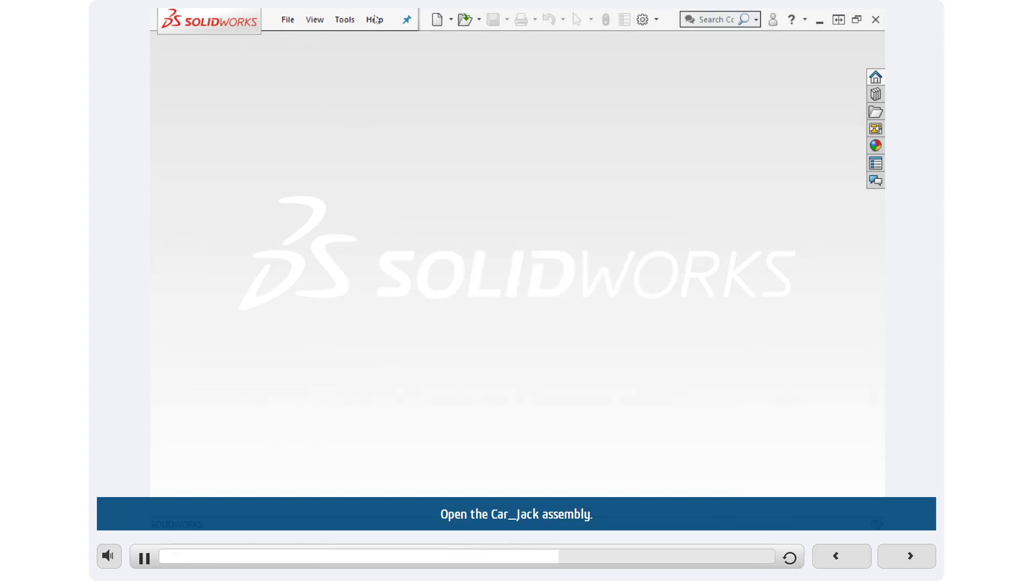
Open the Car_Jack.SLDASM assembly from the Car Jack case study folder
{"action": "left_click", "coordinate": [288, 21]}
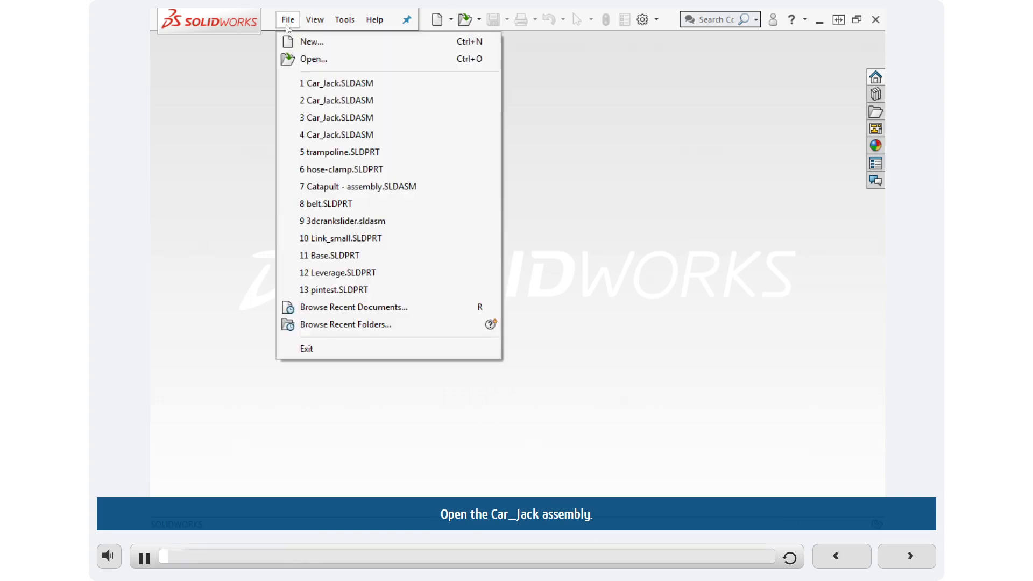
{"action": "left_click", "coordinate": [314, 59]}
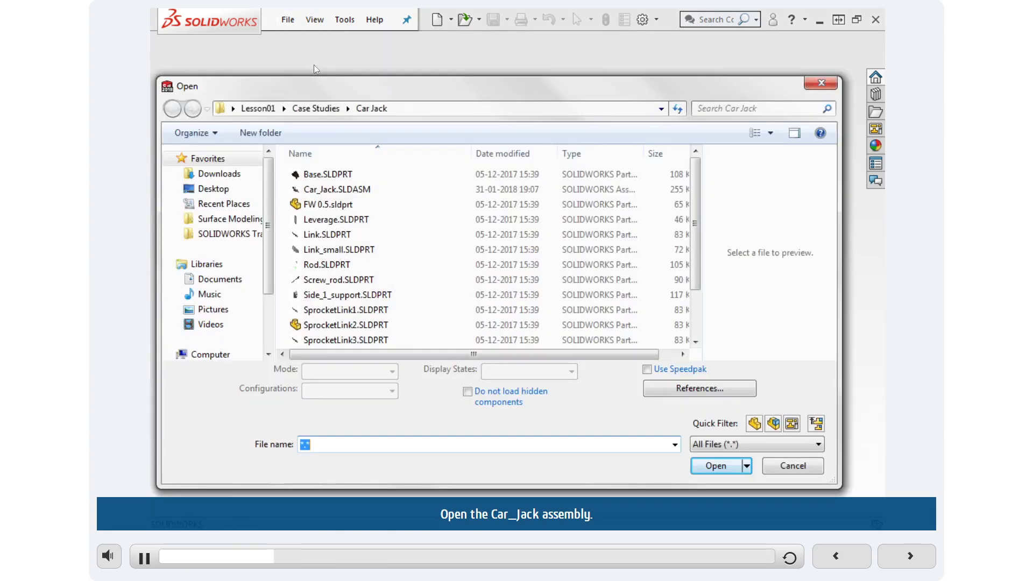
{"action": "left_click", "coordinate": [323, 190]}
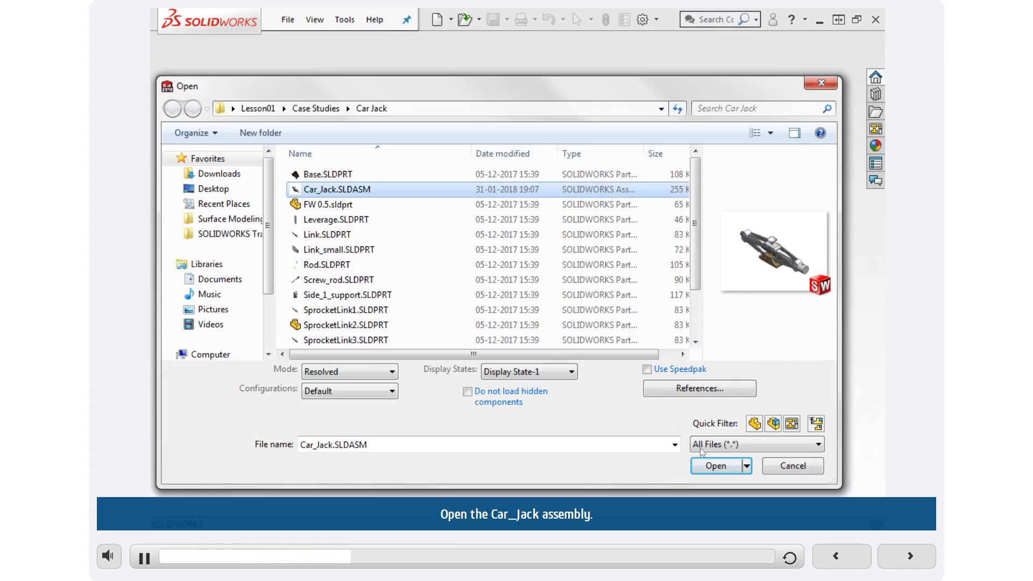
{"action": "left_click", "coordinate": [716, 466]}
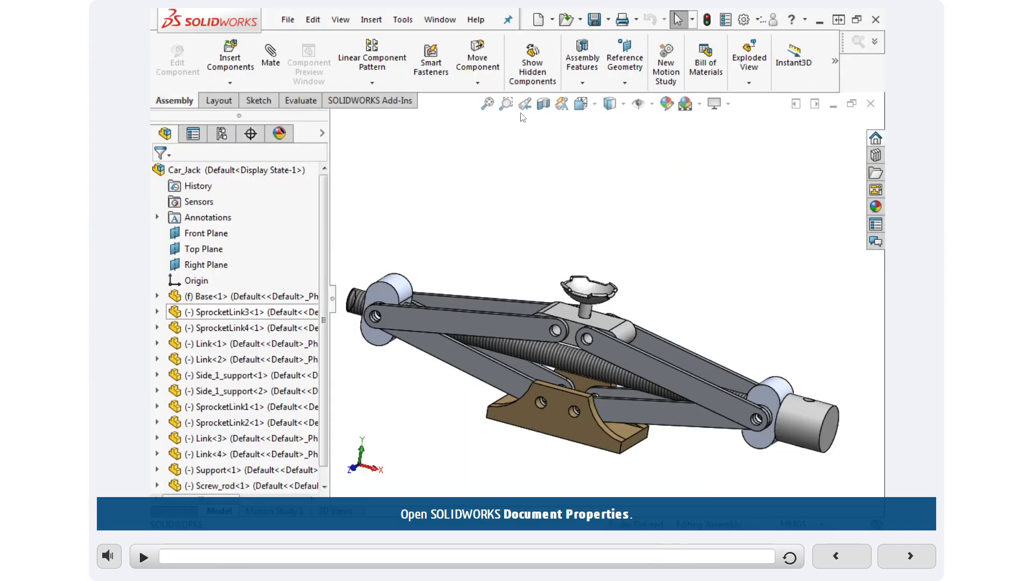
Ensure the document's unit system is MMGS (millimeter, gram, second) and accept the document properties
{"action": "left_click", "coordinate": [745, 22]}
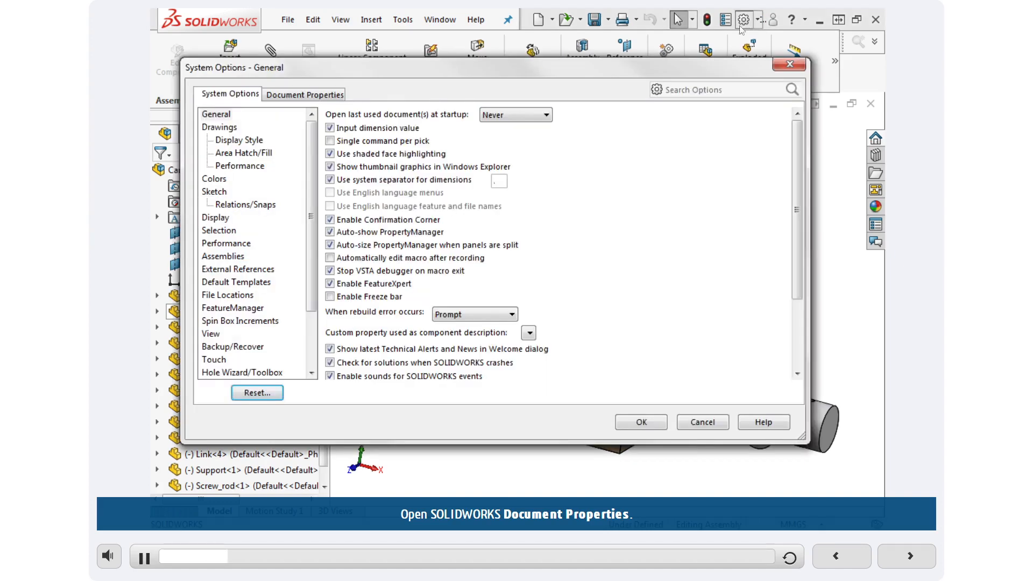
{"action": "left_click", "coordinate": [306, 96]}
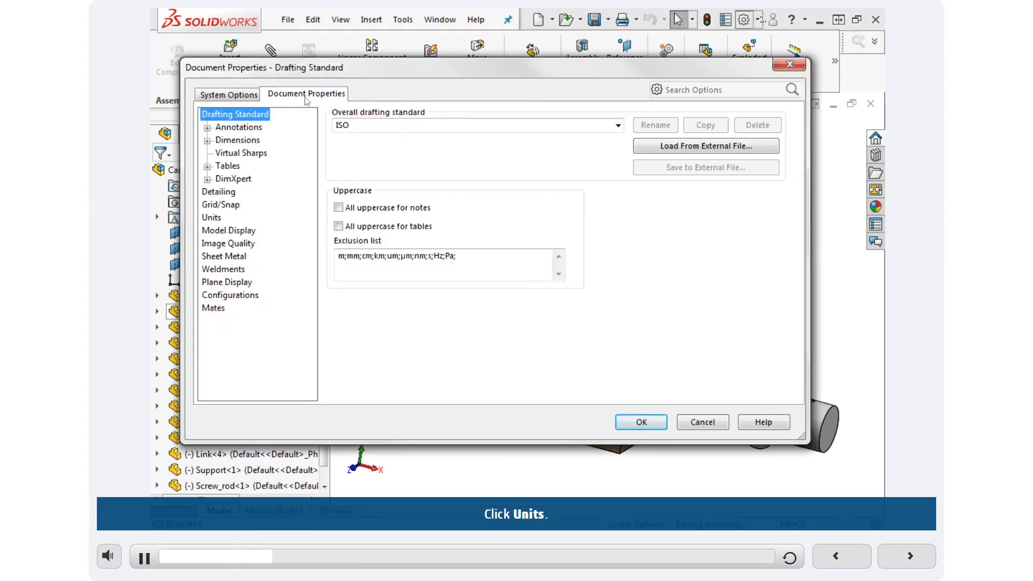
{"action": "left_click", "coordinate": [212, 217]}
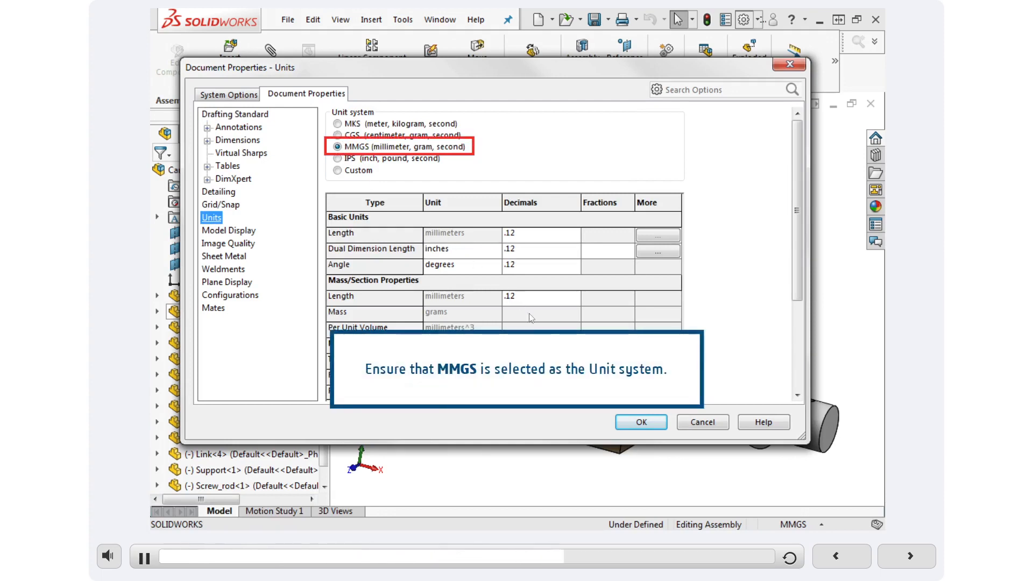
{"action": "left_click", "coordinate": [650, 427]}
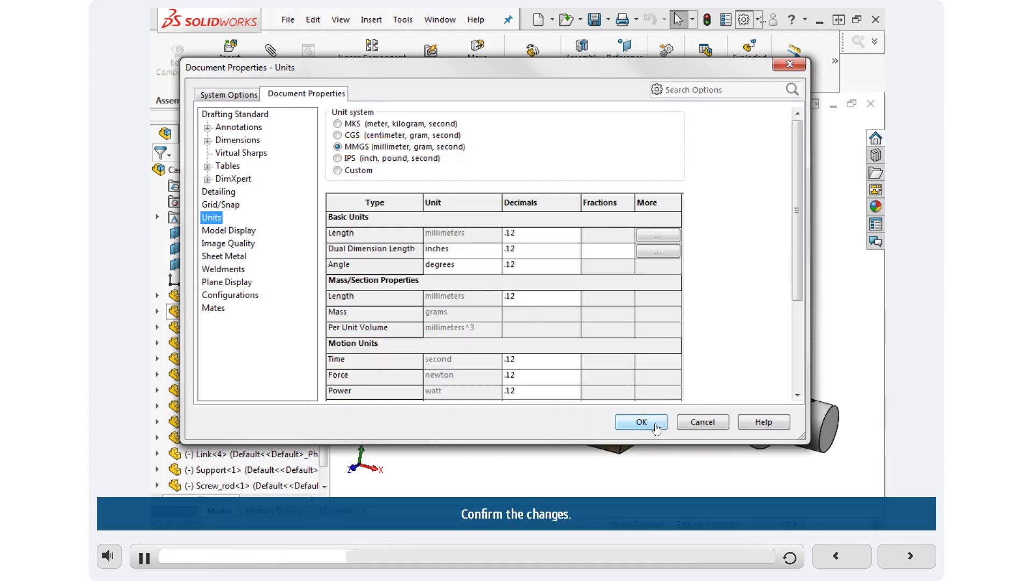
{"action": "left_click", "coordinate": [641, 422]}
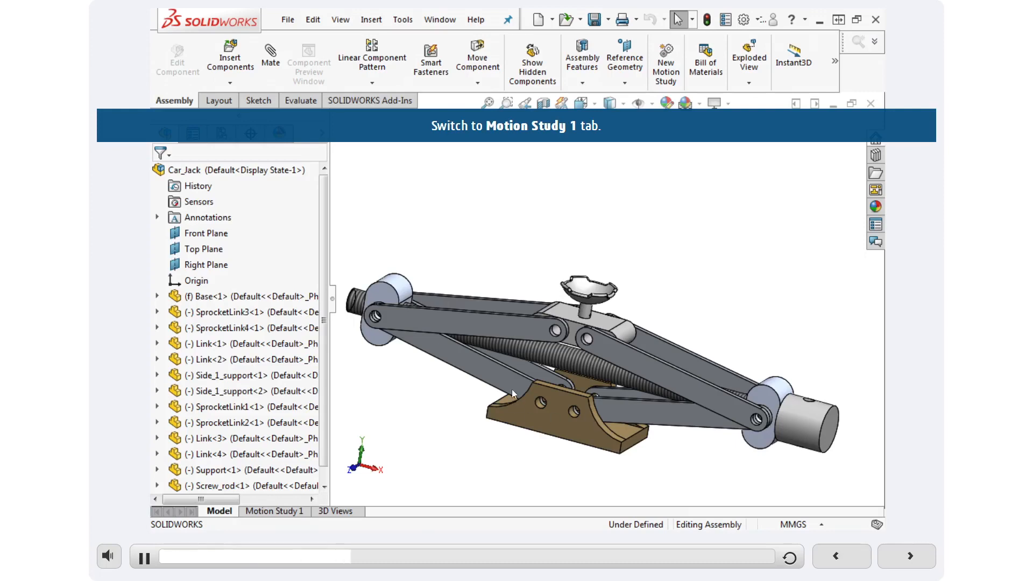
Switch to Motion Study 1 and set its type of study to Motion Analysis
{"action": "left_click", "coordinate": [288, 512]}
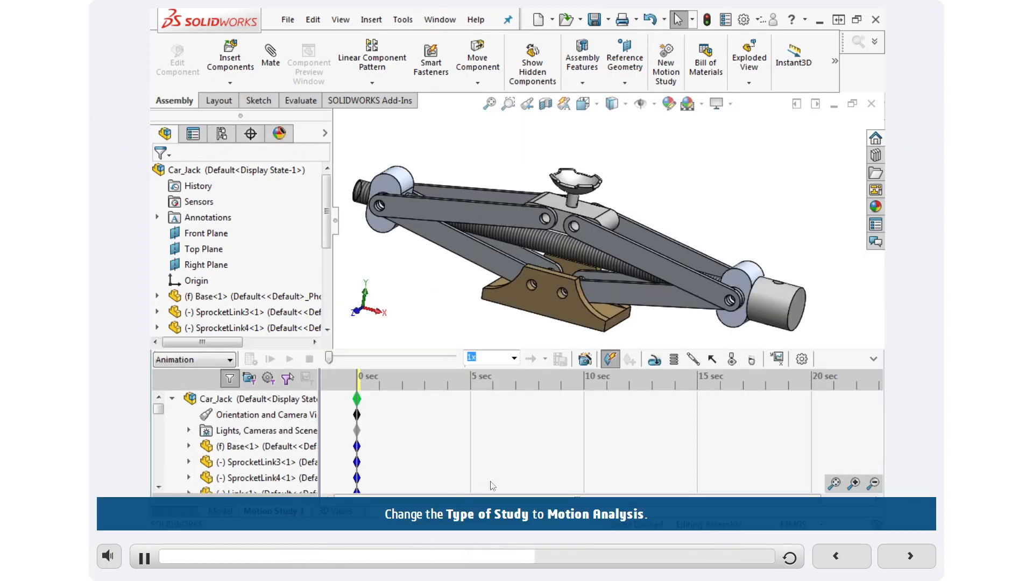
{"action": "left_click", "coordinate": [225, 360]}
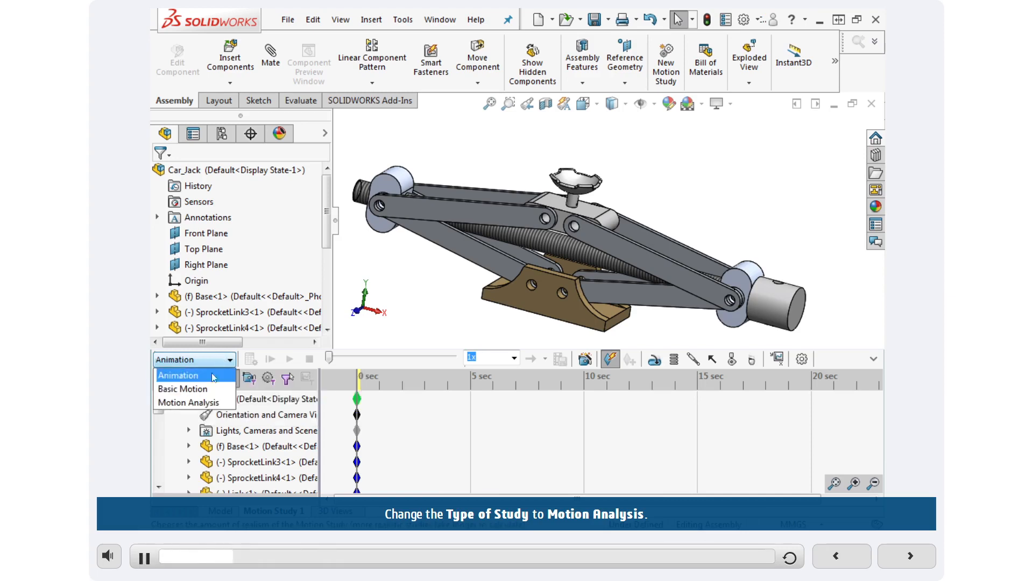
{"action": "left_click", "coordinate": [191, 403]}
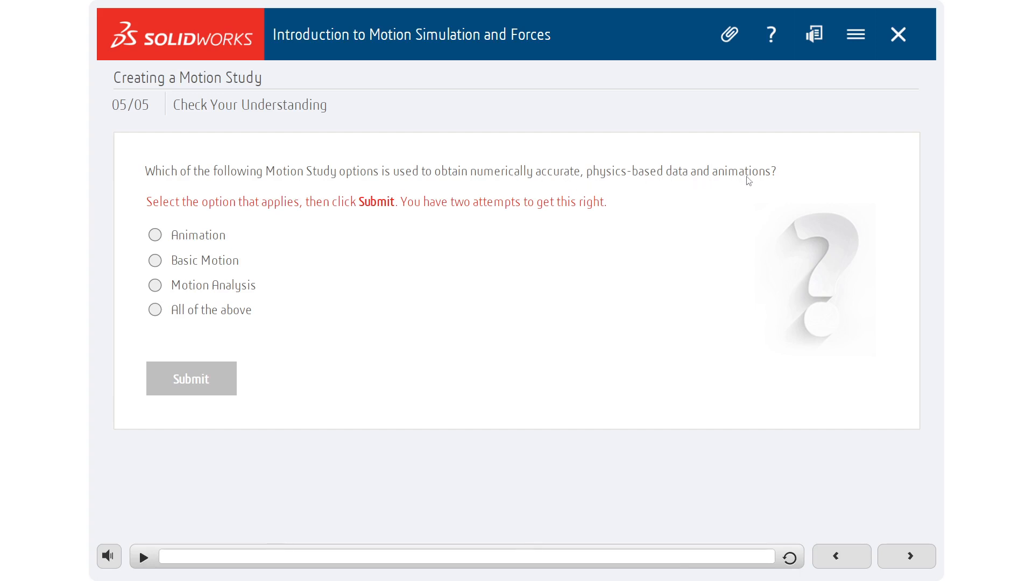
Answer the question on numerically accurate, physics-based data with Motion Analysis, submit it and dismiss the feedback
{"action": "left_click", "coordinate": [155, 285]}
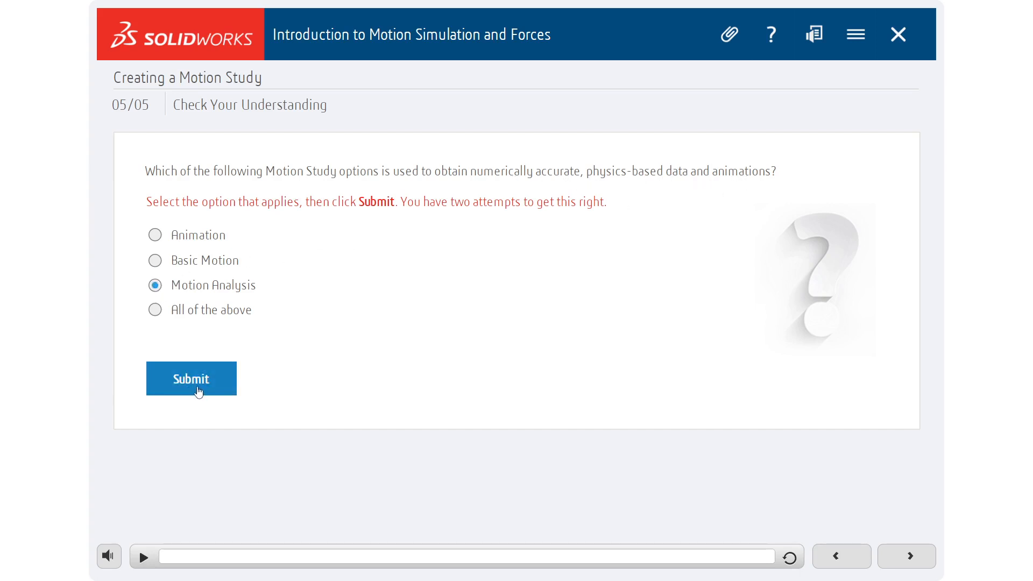
{"action": "left_click", "coordinate": [198, 390]}
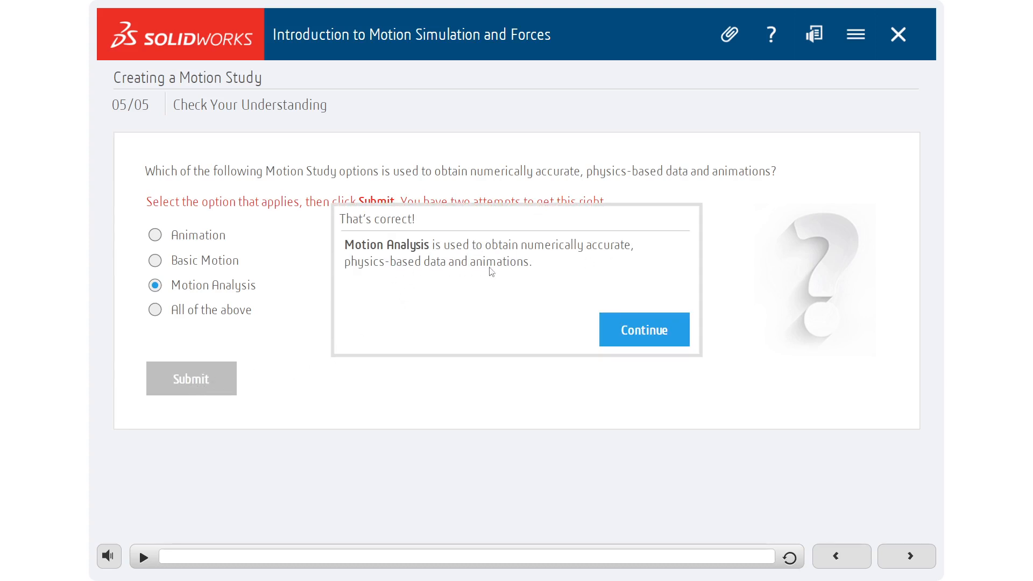
{"action": "left_click", "coordinate": [624, 329]}
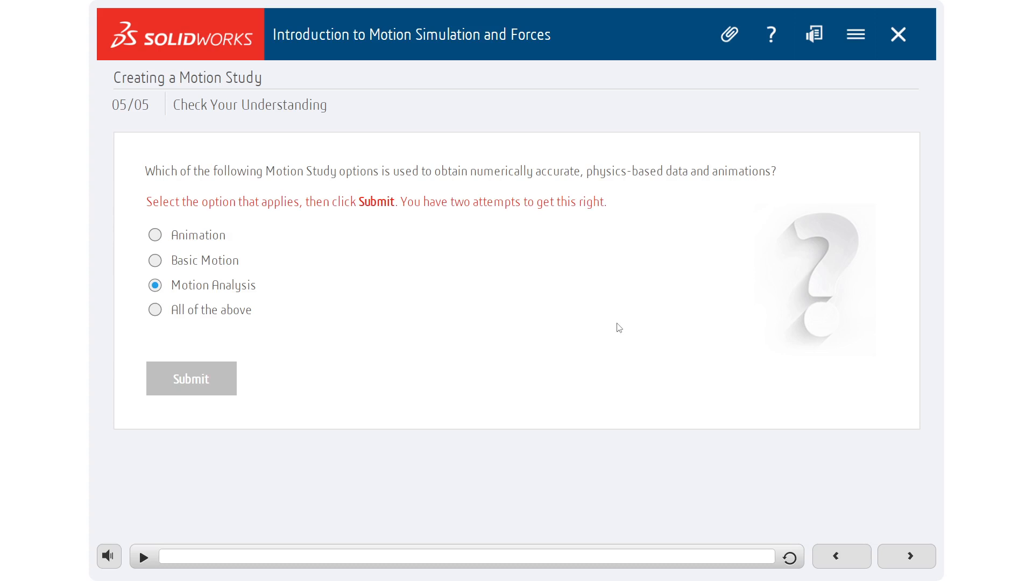
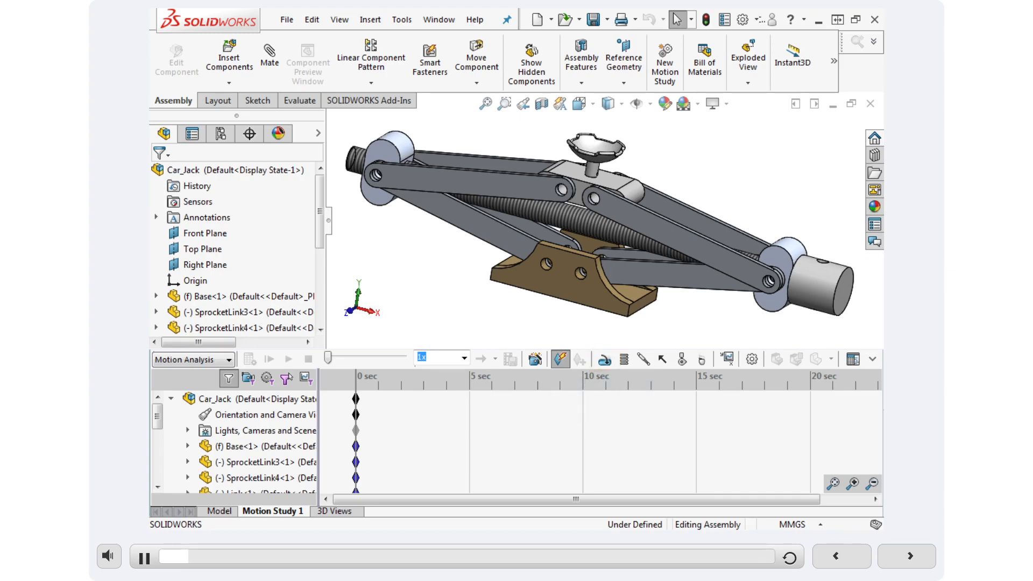
Start a rotary motor and assign it to the cylindrical face at the end of the Screw_rod
{"action": "left_click", "coordinate": [605, 359]}
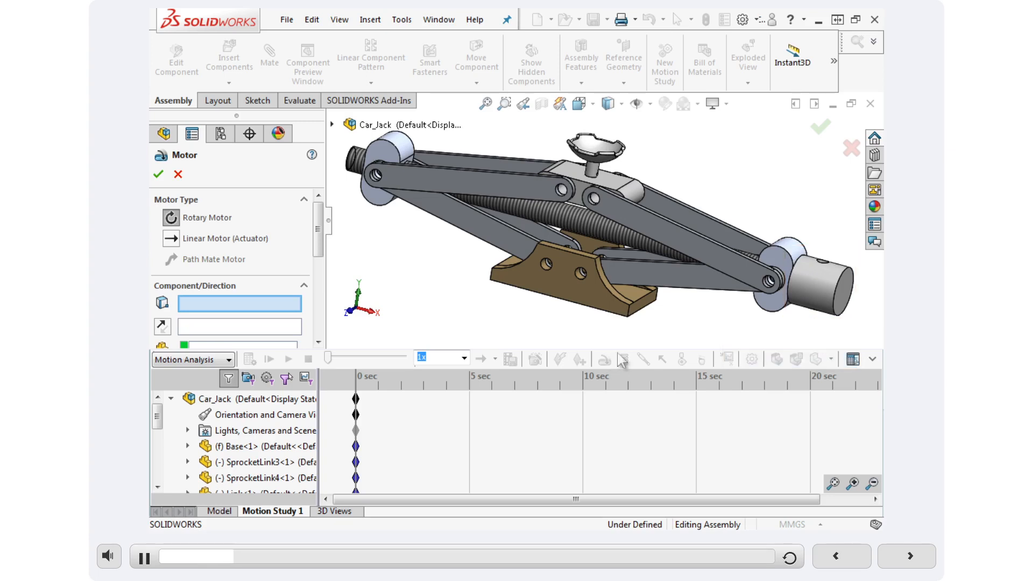
{"action": "left_click", "coordinate": [816, 285]}
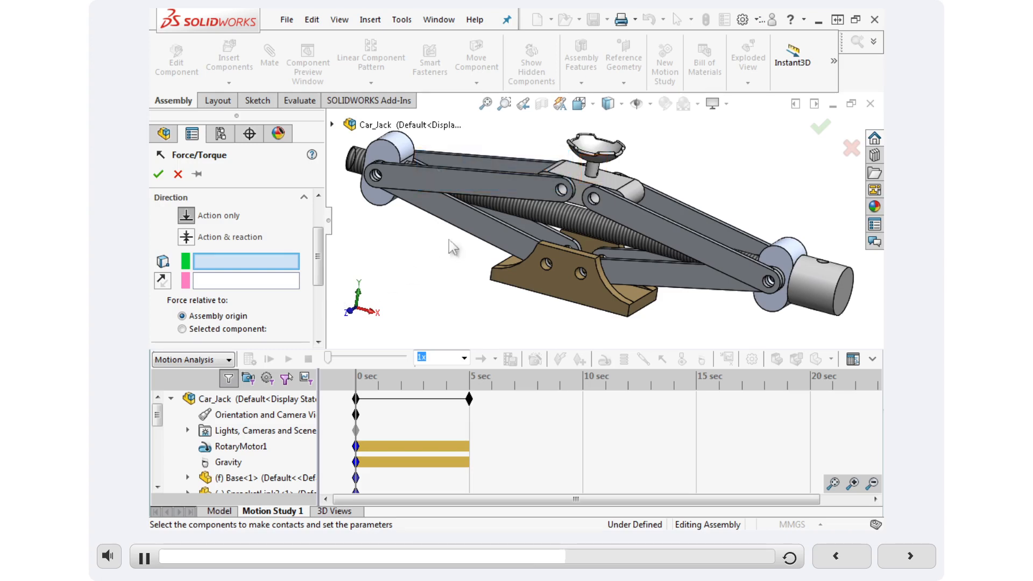
Apply an action-only constant force of 8900 N at the Support's circular edge, directed downward along the Base's vertical edge
{"action": "left_click", "coordinate": [594, 162]}
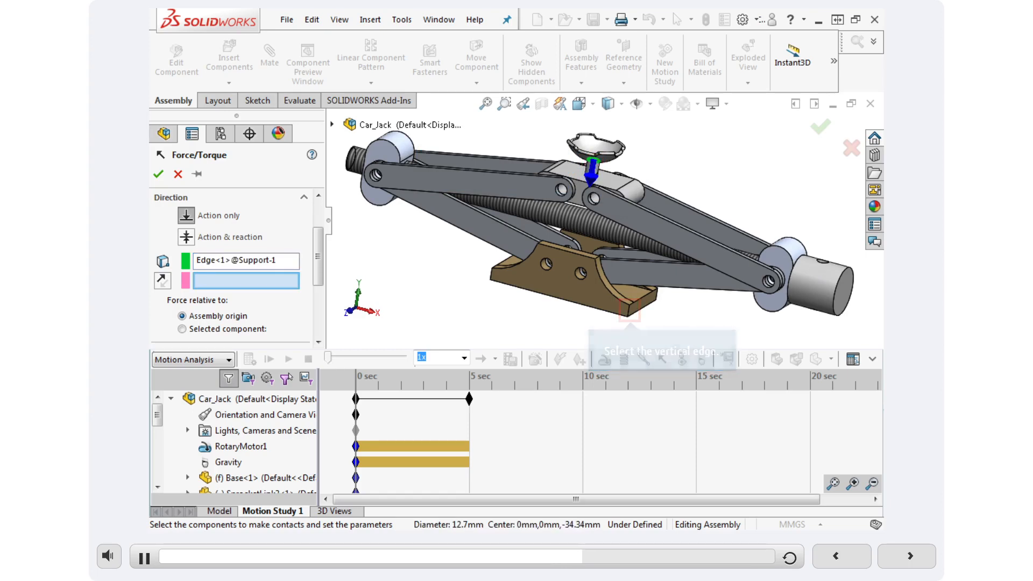
{"action": "left_click", "coordinate": [629, 312]}
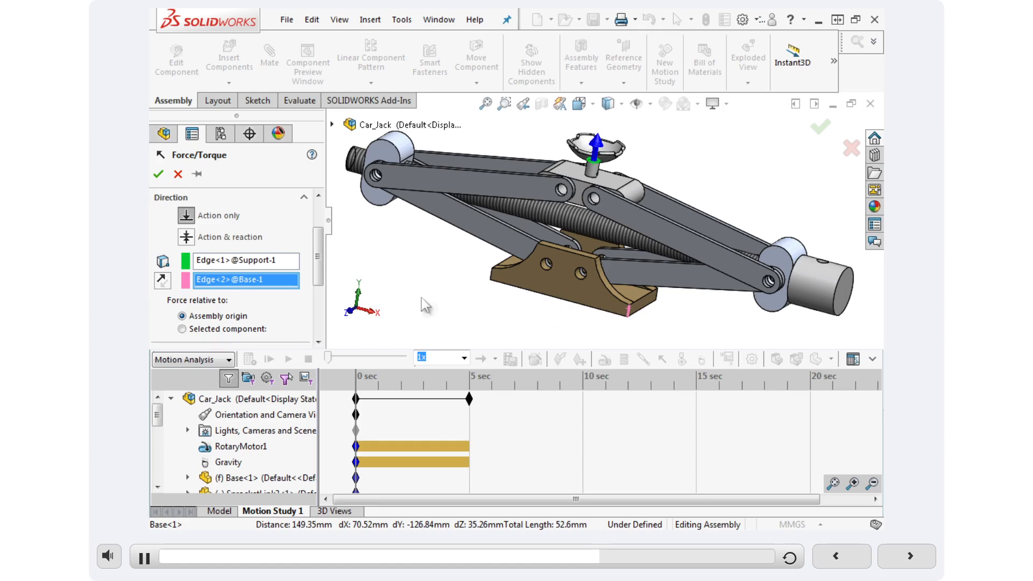
{"action": "left_click", "coordinate": [162, 280]}
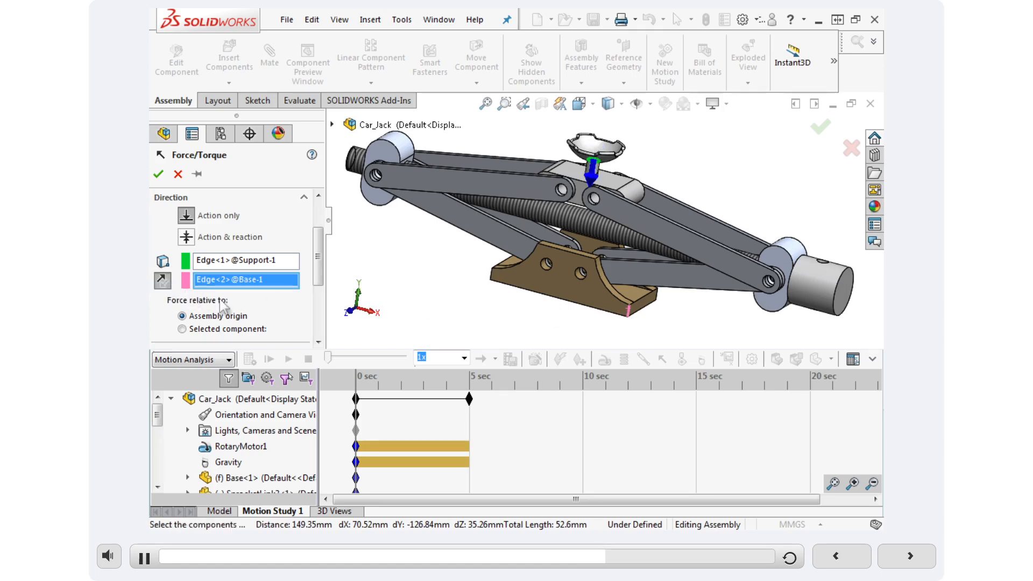
{"action": "left_click", "coordinate": [319, 331]}
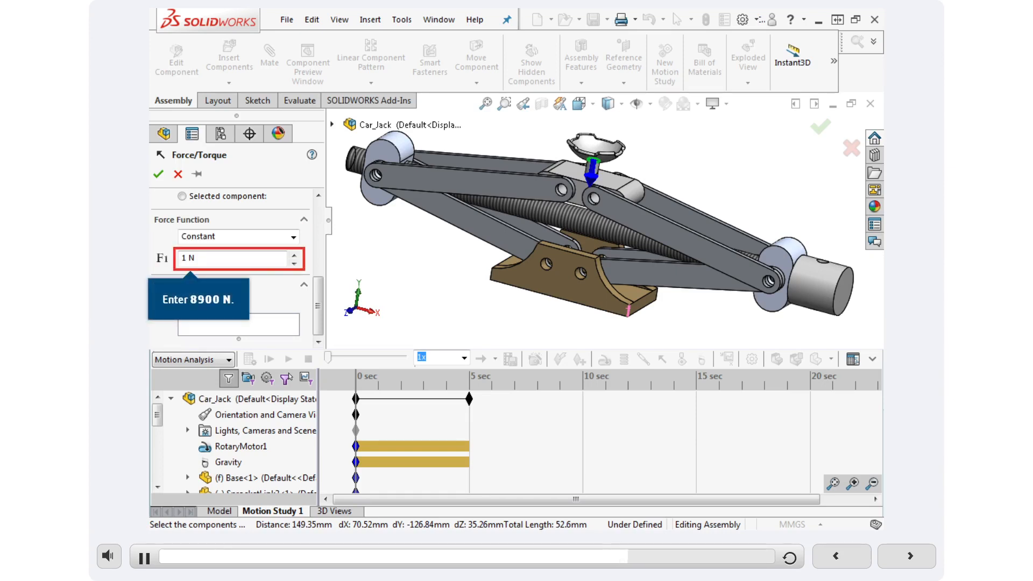
{"action": "left_click", "coordinate": [189, 259]}
{"action": "type", "text": "8900"}
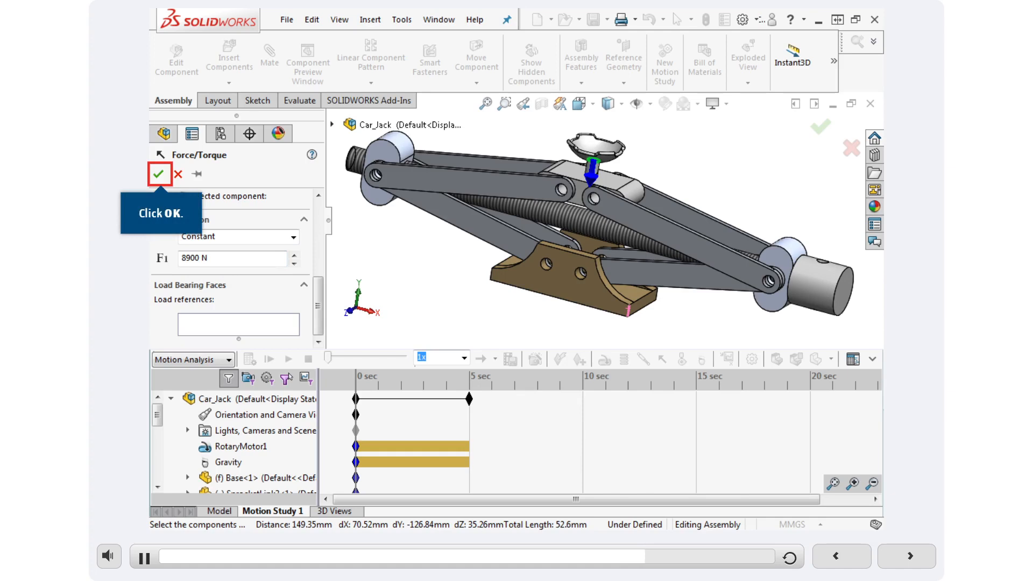
{"action": "left_click", "coordinate": [158, 174]}
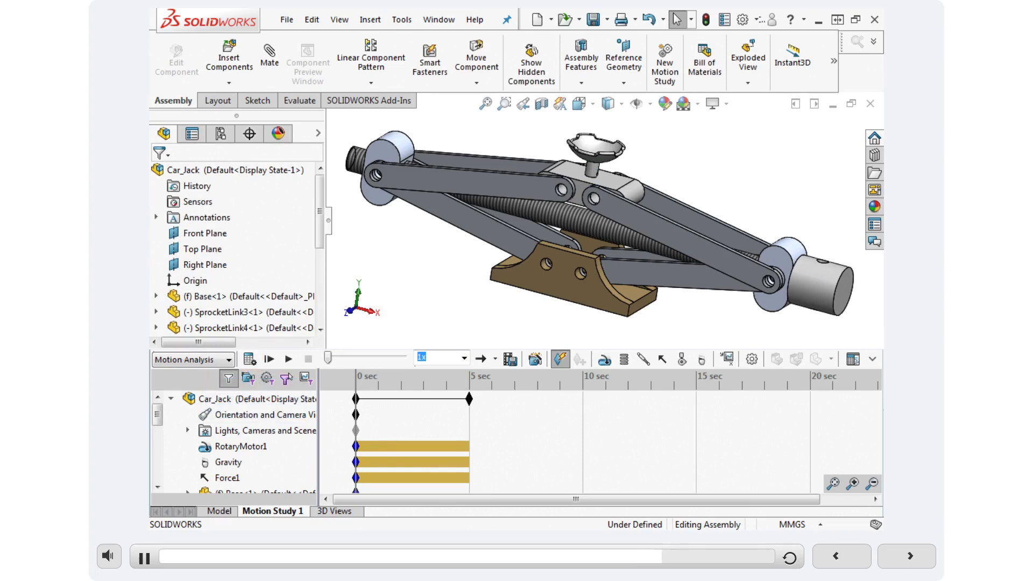
Calculate the motion study, extend its end time to 8 seconds and recalculate it
{"action": "left_click", "coordinate": [248, 359]}
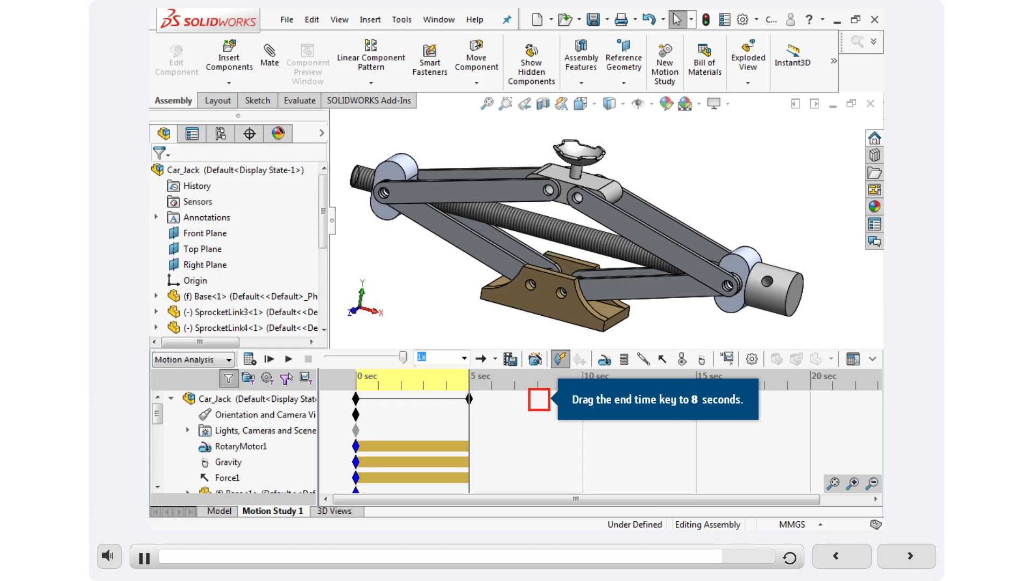
{"action": "left_click", "coordinate": [469, 399]}
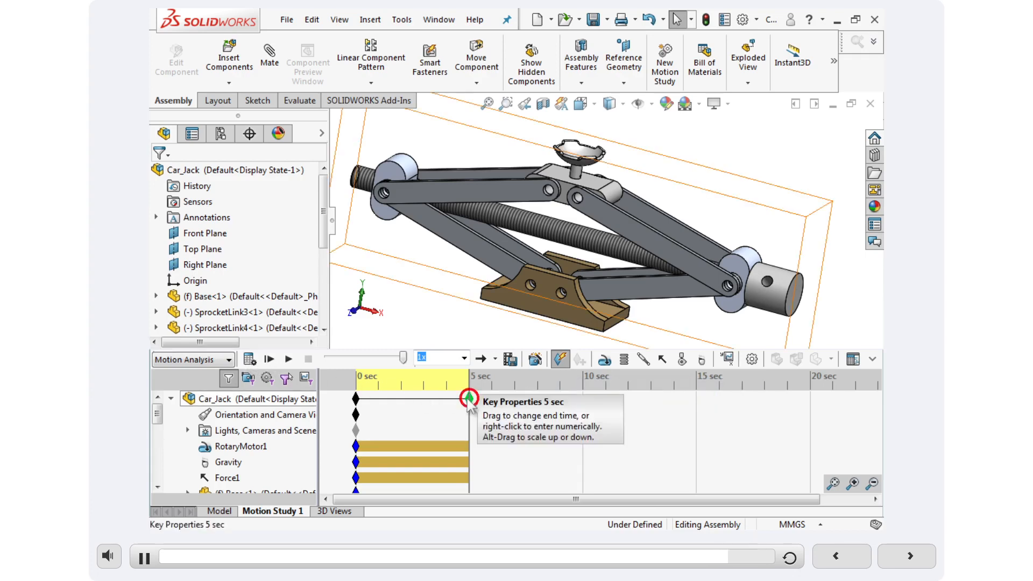
{"action": "left_click_drag", "start_coordinate": [536, 399], "coordinate": [537, 399]}
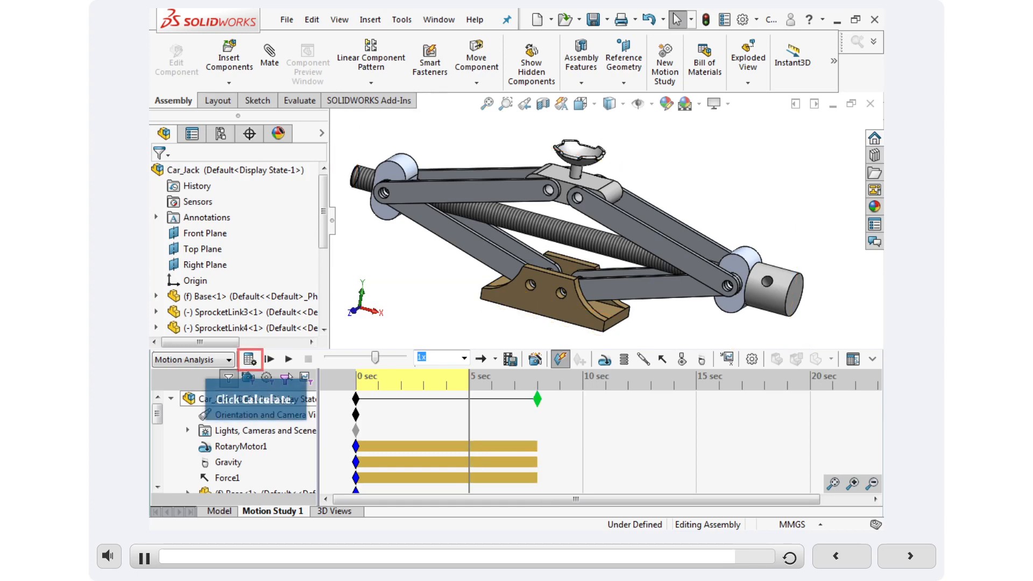
{"action": "left_click", "coordinate": [249, 360]}
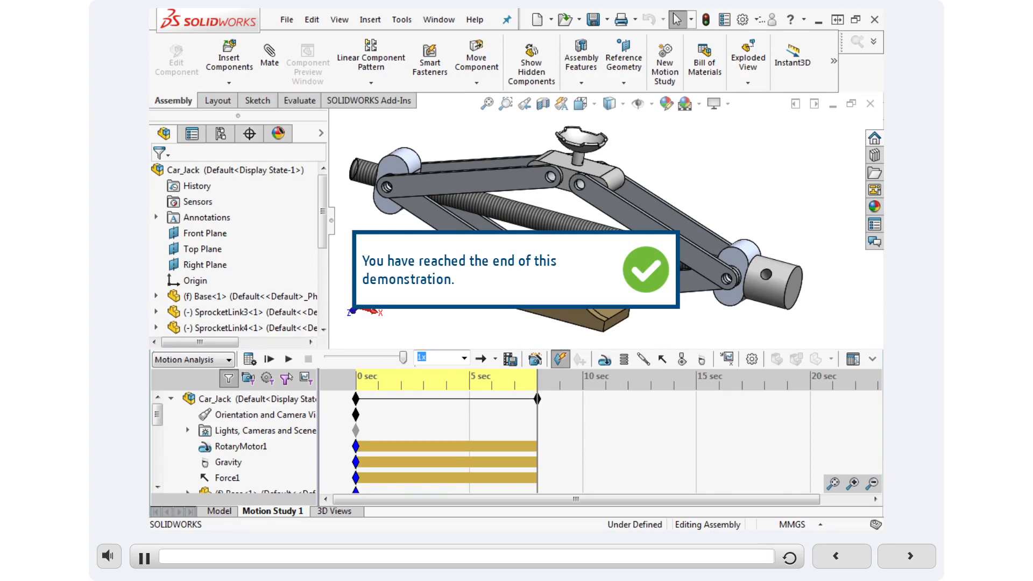
Launch the Try It exercise and add a constant-speed 100 RPM rotary motor on the Screw_rod's cylindrical face, enlarging its motion graph before accepting
{"action": "left_click", "coordinate": [910, 558]}
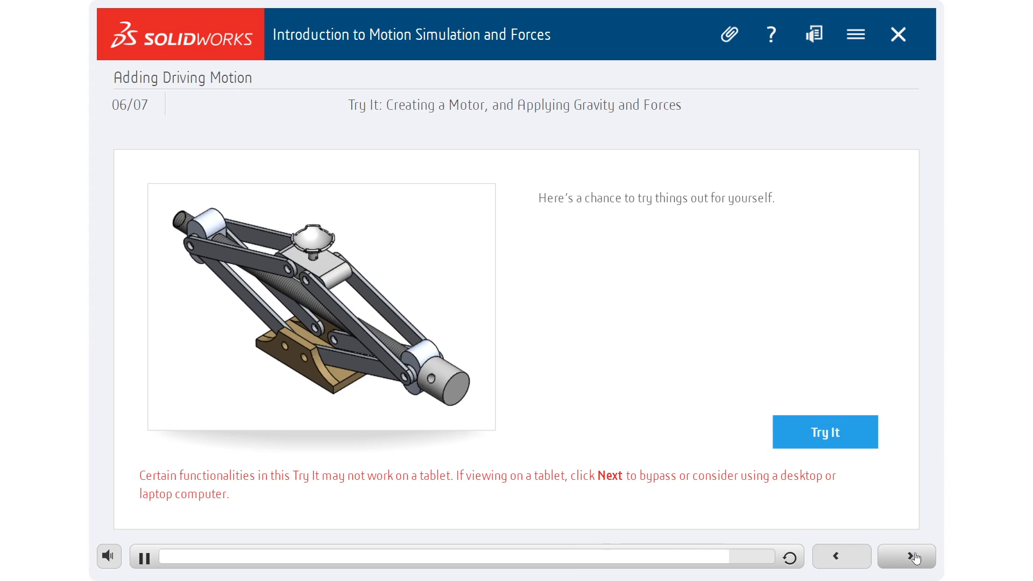
{"action": "left_click", "coordinate": [850, 438]}
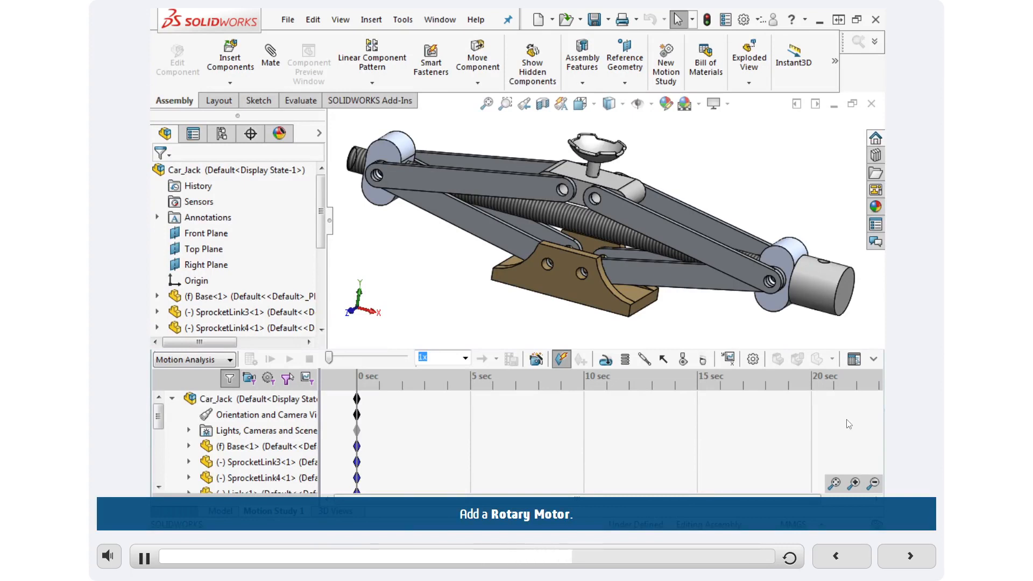
{"action": "left_click", "coordinate": [606, 360]}
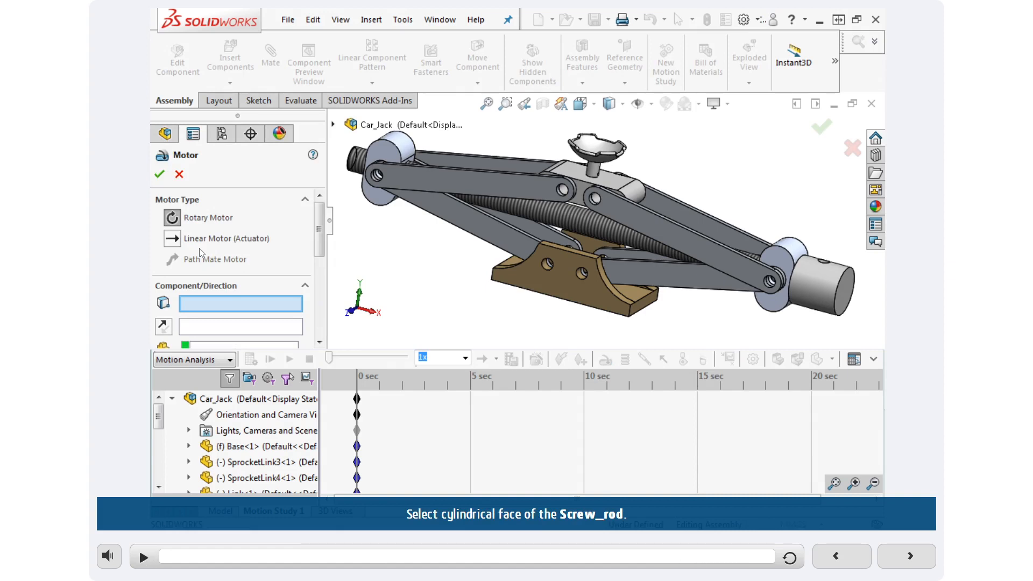
{"action": "left_click", "coordinate": [817, 286]}
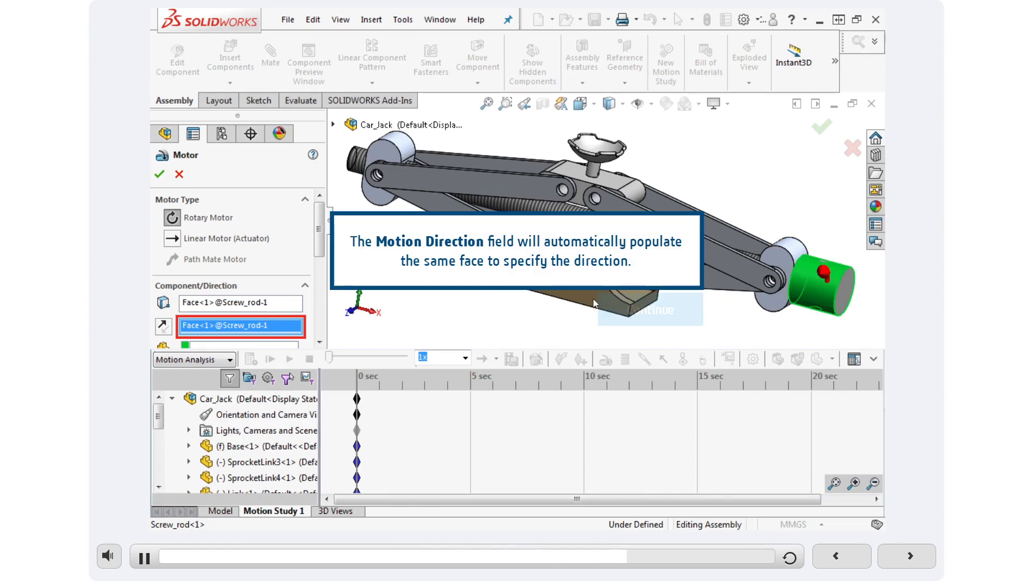
{"action": "left_click", "coordinate": [657, 310]}
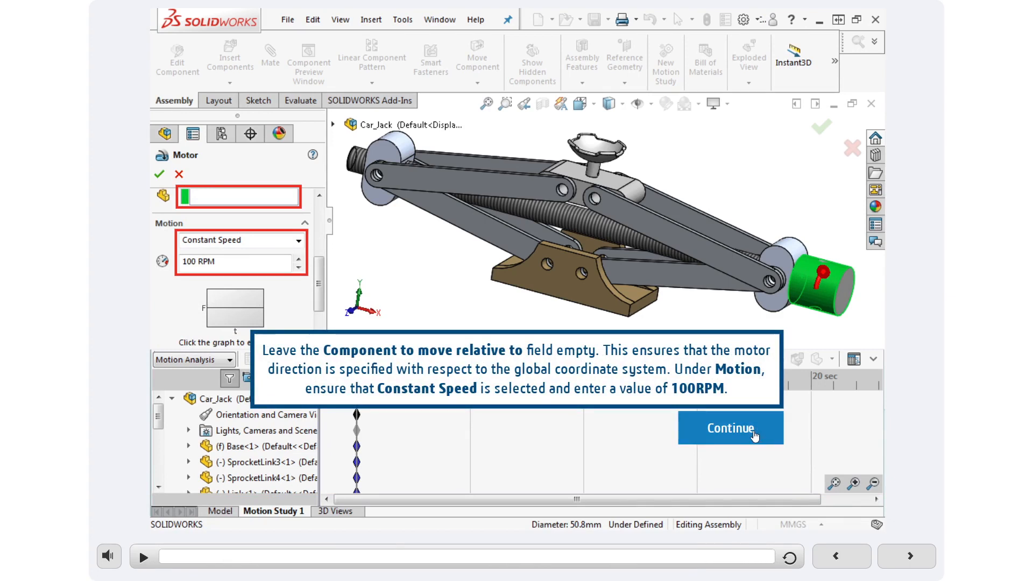
{"action": "left_click", "coordinate": [754, 435]}
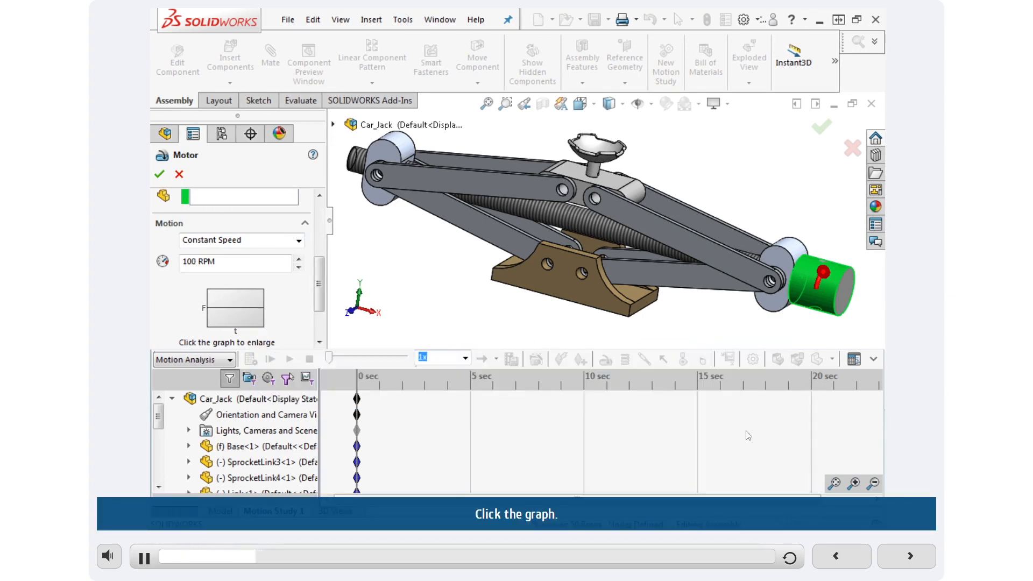
{"action": "left_click", "coordinate": [248, 318]}
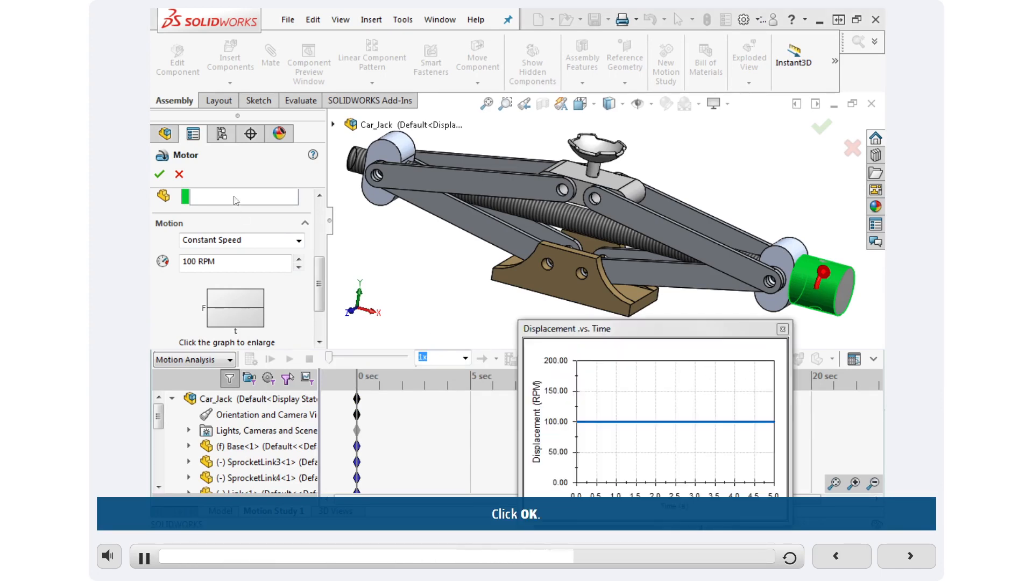
{"action": "left_click", "coordinate": [159, 175]}
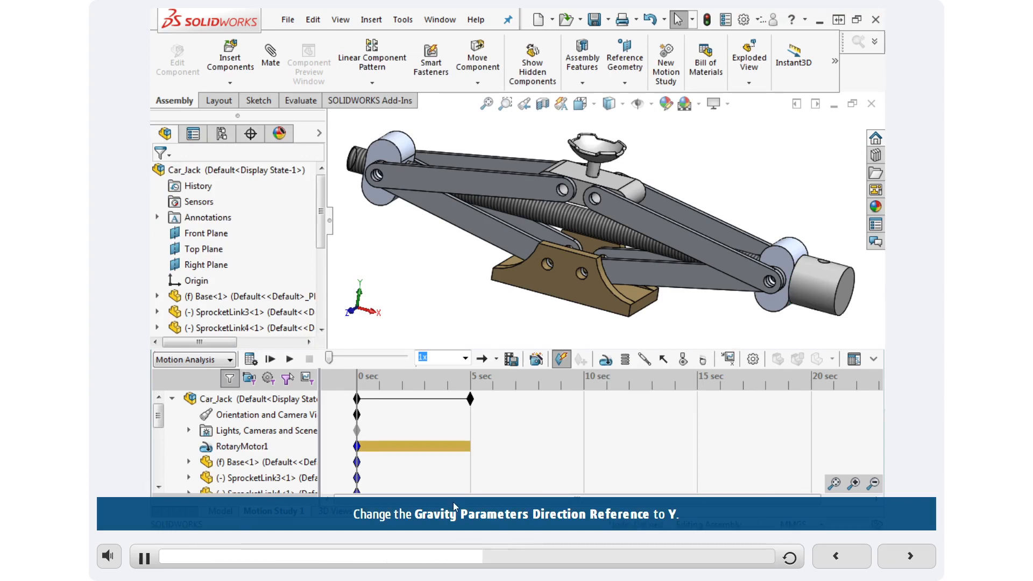
Add gravity to the study with the Y direction reference, keeping the default value of 9806.65 mm/s^2
{"action": "left_click", "coordinate": [703, 361]}
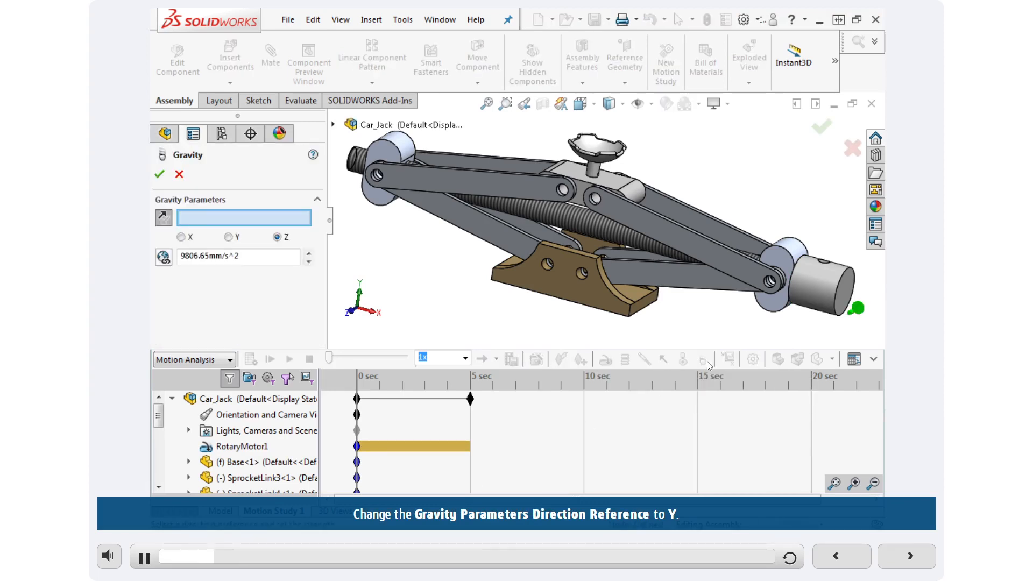
{"action": "left_click", "coordinate": [228, 238]}
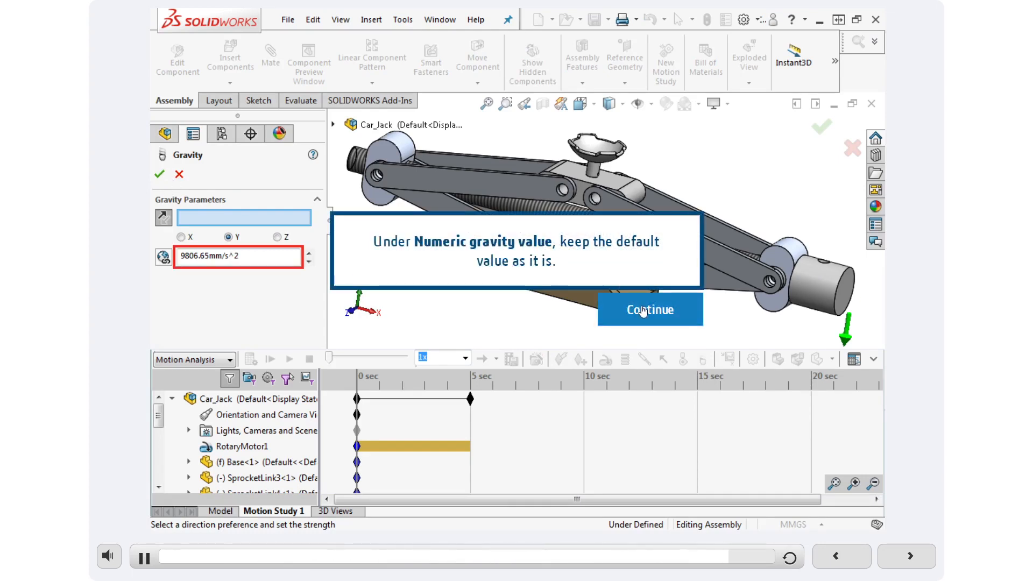
{"action": "left_click", "coordinate": [643, 311]}
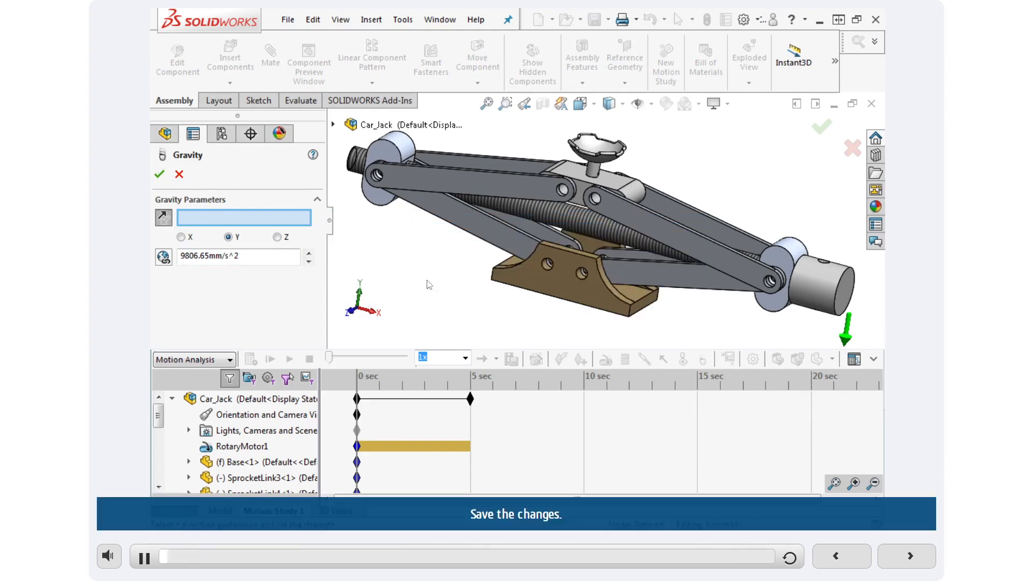
{"action": "left_click", "coordinate": [159, 174]}
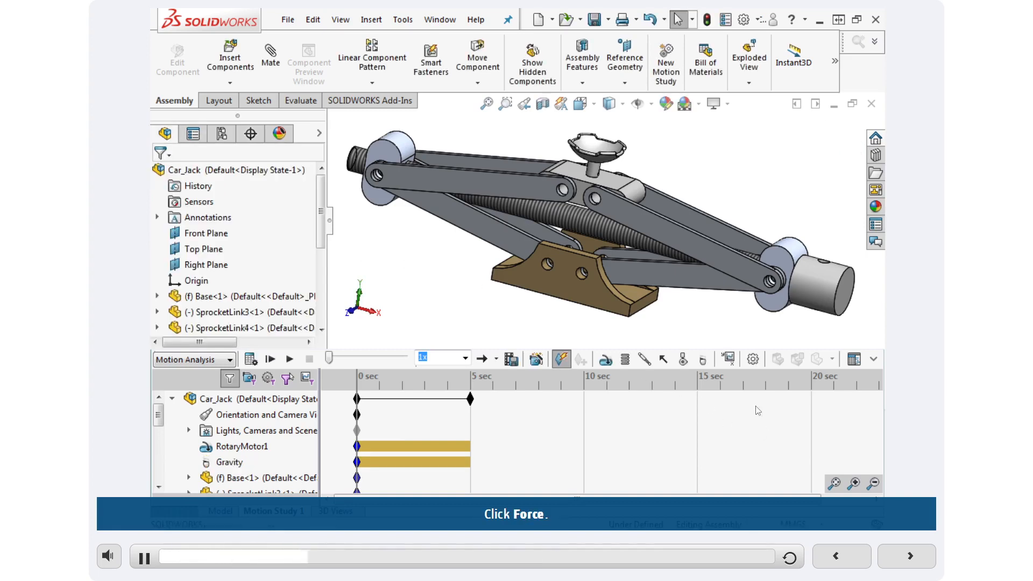
Add an action-only constant force of 8900 N on the Support's circular edge, acting downward along the vertical edge of the Base
{"action": "left_click", "coordinate": [662, 360]}
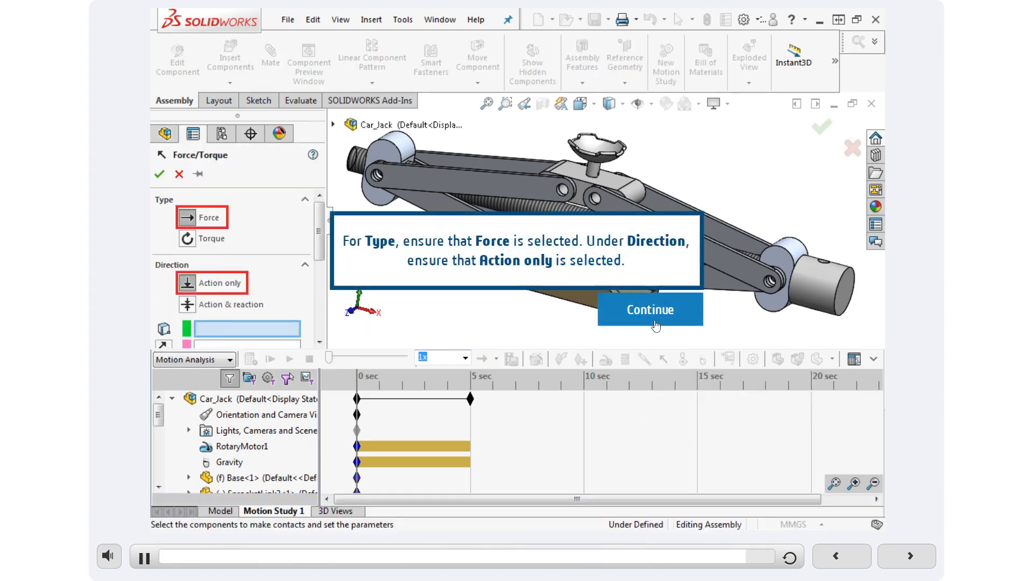
{"action": "left_click", "coordinate": [654, 312]}
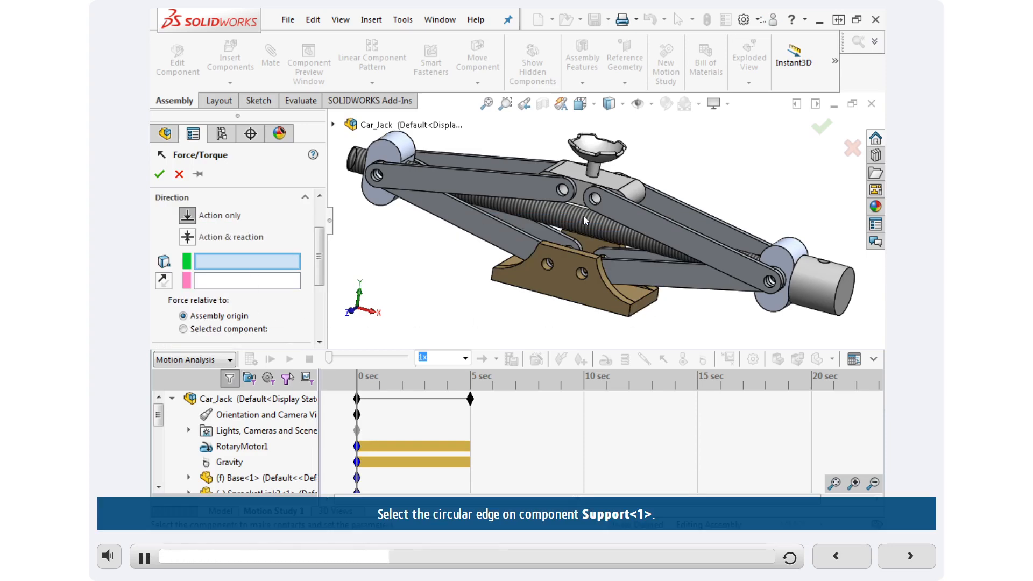
{"action": "left_click", "coordinate": [595, 171]}
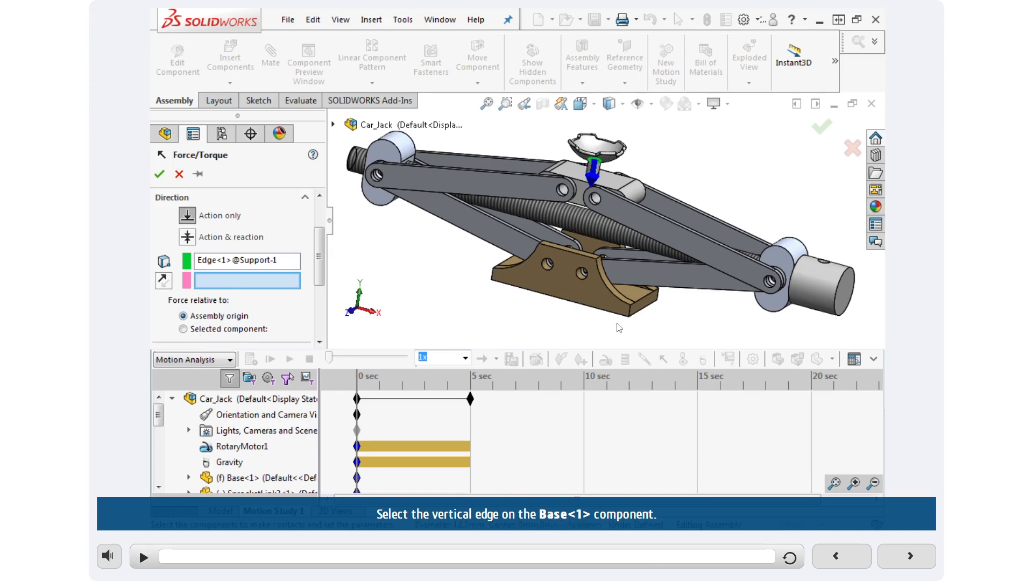
{"action": "left_click", "coordinate": [632, 315]}
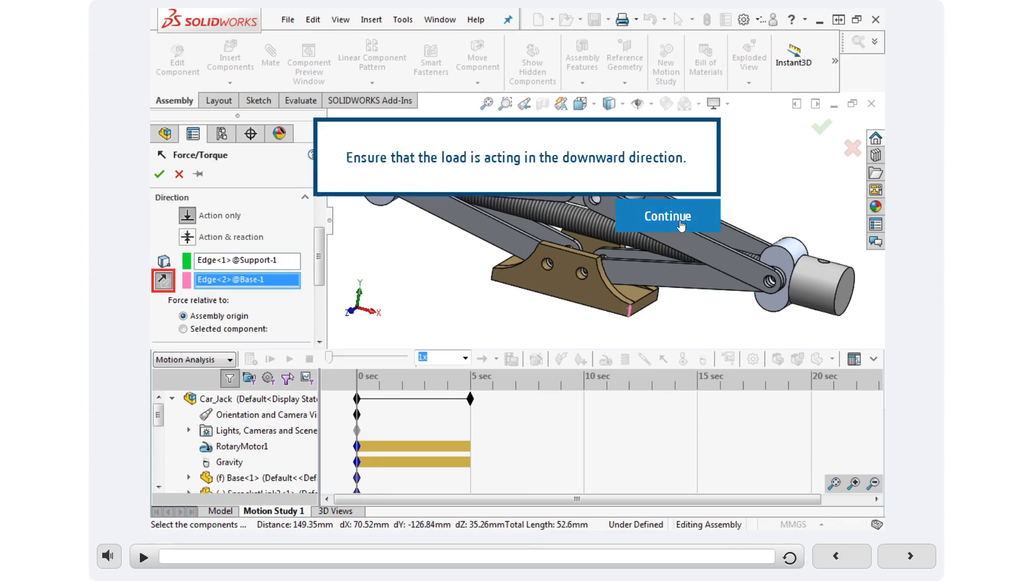
{"action": "left_click", "coordinate": [667, 216]}
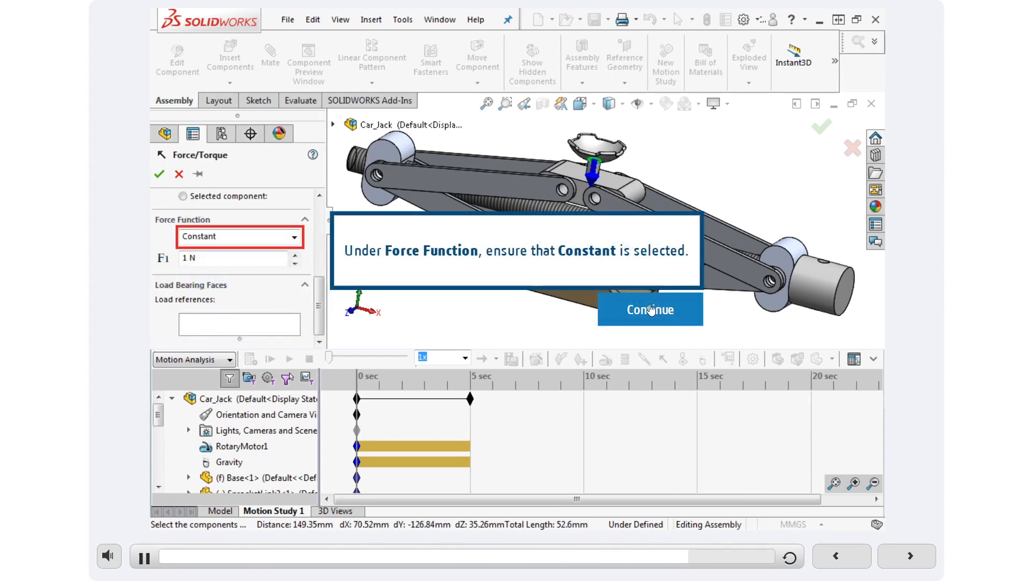
{"action": "left_click", "coordinate": [675, 310]}
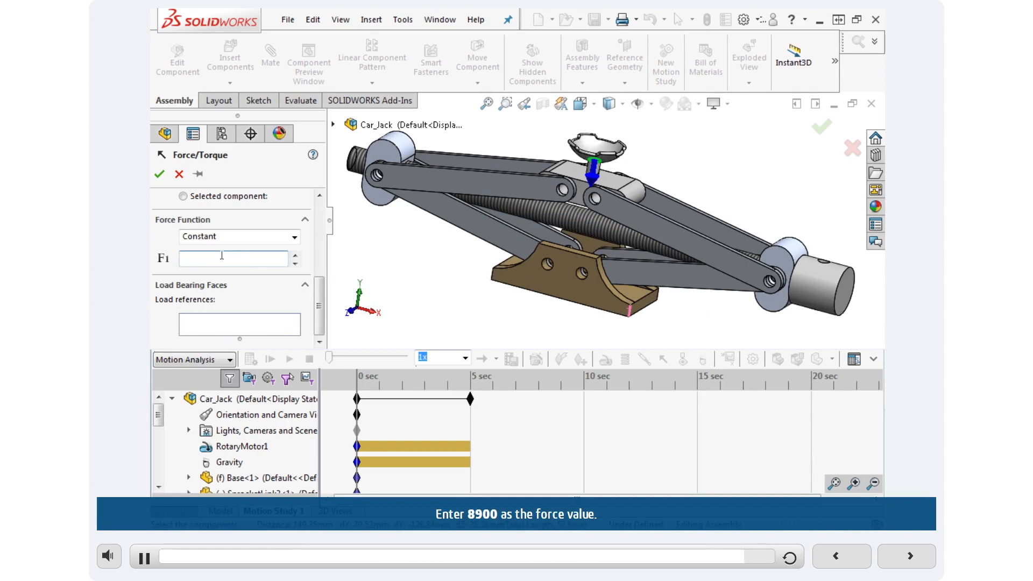
{"action": "type", "text": "8900"}
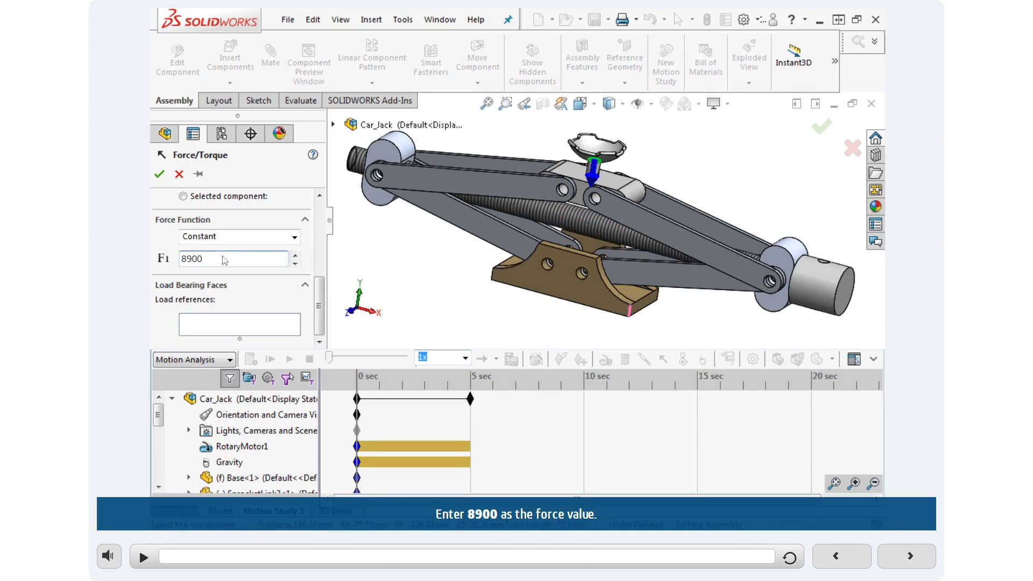
{"action": "key", "text": "Return"}
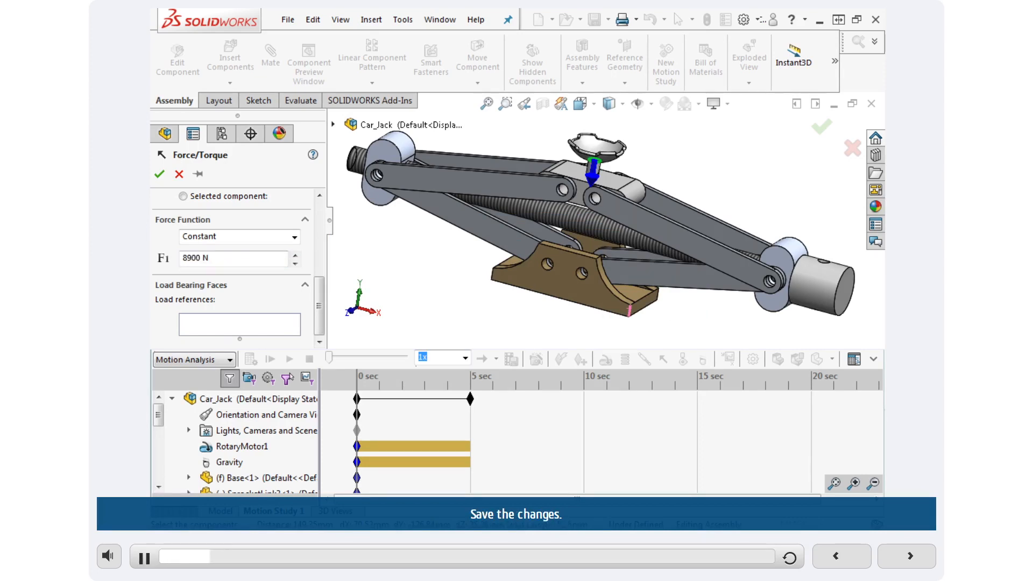
{"action": "left_click", "coordinate": [162, 175]}
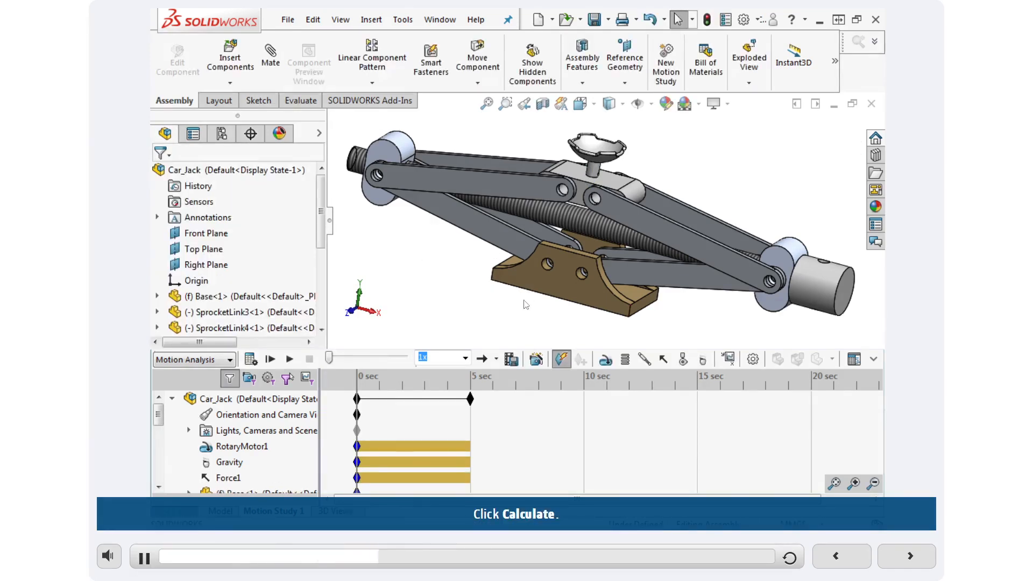
Calculate the motion study for 5 seconds and continue the exercise with its end time extended to 8 seconds
{"action": "left_click", "coordinate": [250, 359]}
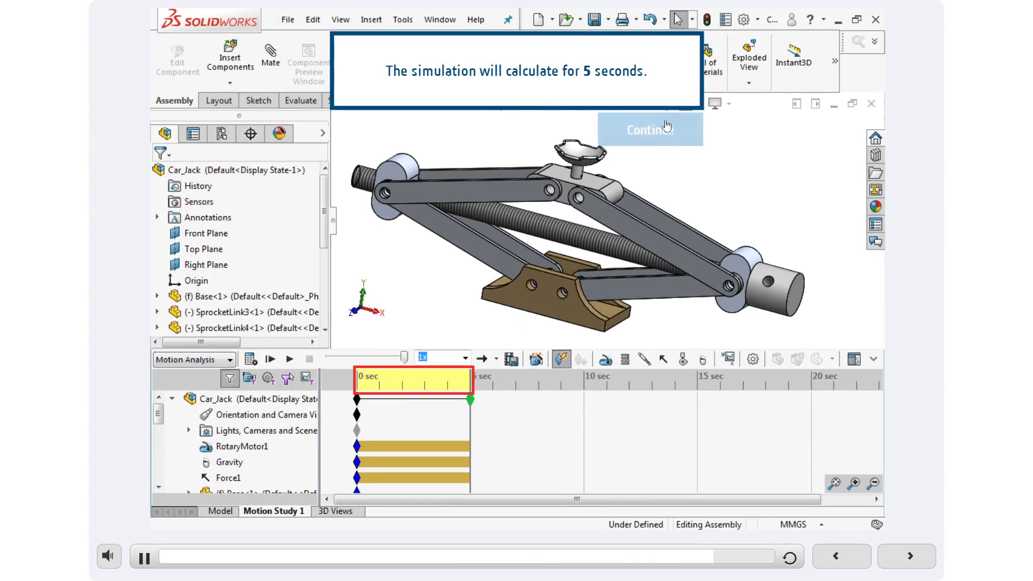
{"action": "left_click", "coordinate": [659, 129]}
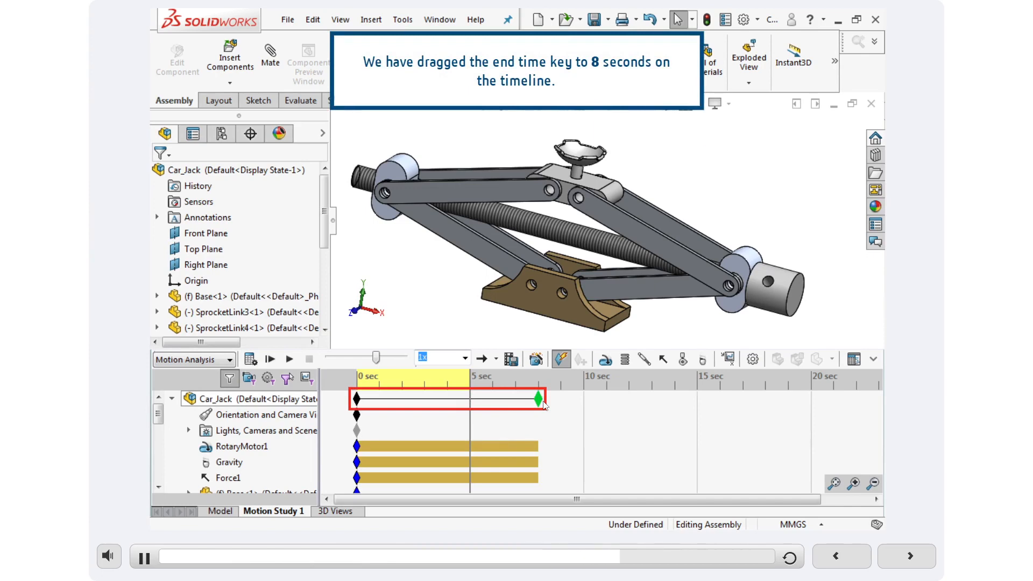
Complete the current exercise by running the motion study calculation through 8 seconds
{"action": "left_click", "coordinate": [646, 131]}
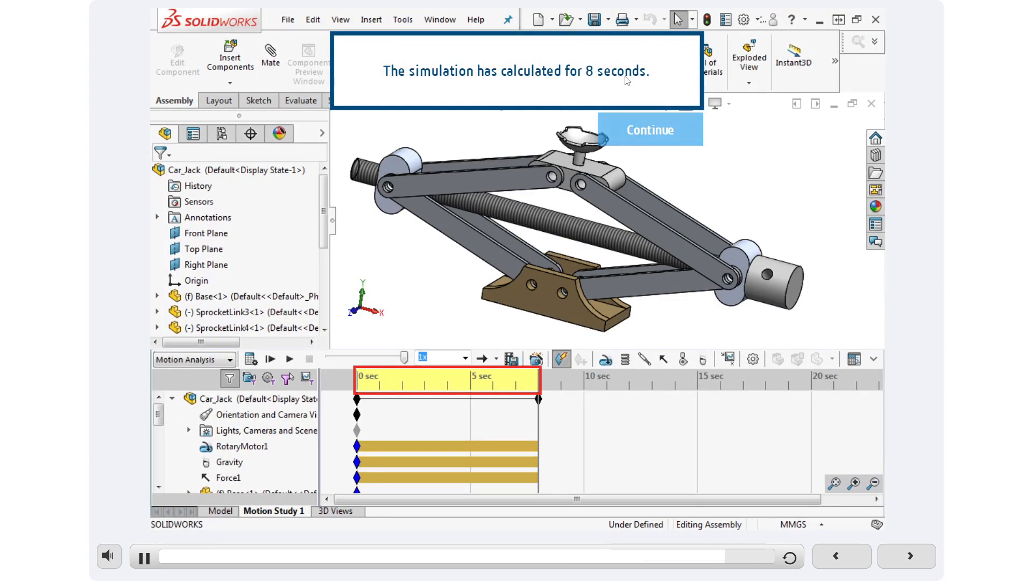
{"action": "left_click", "coordinate": [647, 139]}
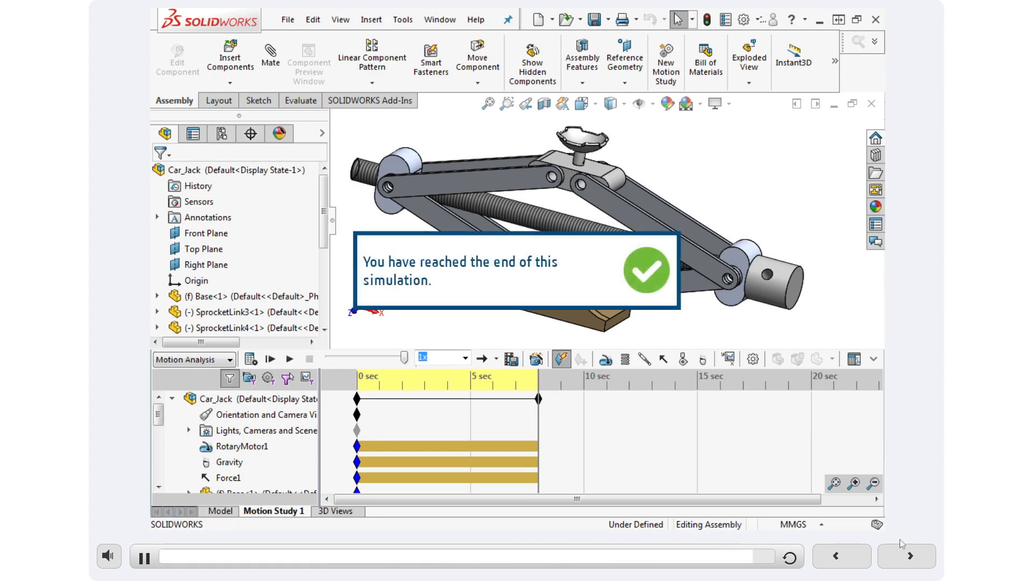
Go to the Check Your Understanding question, submit Oscillating as the answer, and continue to the Plotting Results lesson
{"action": "left_click", "coordinate": [910, 556]}
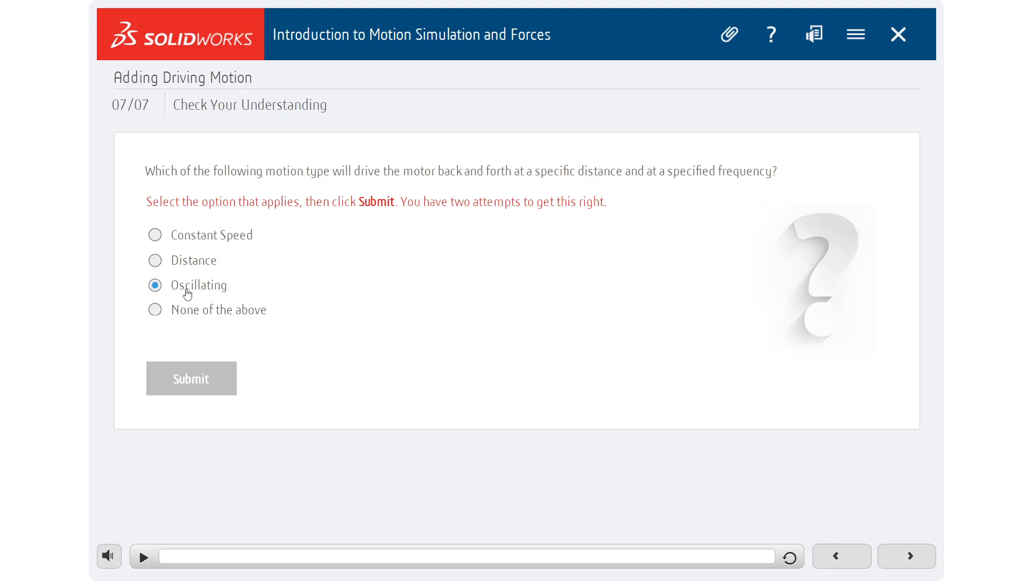
{"action": "left_click", "coordinate": [195, 384]}
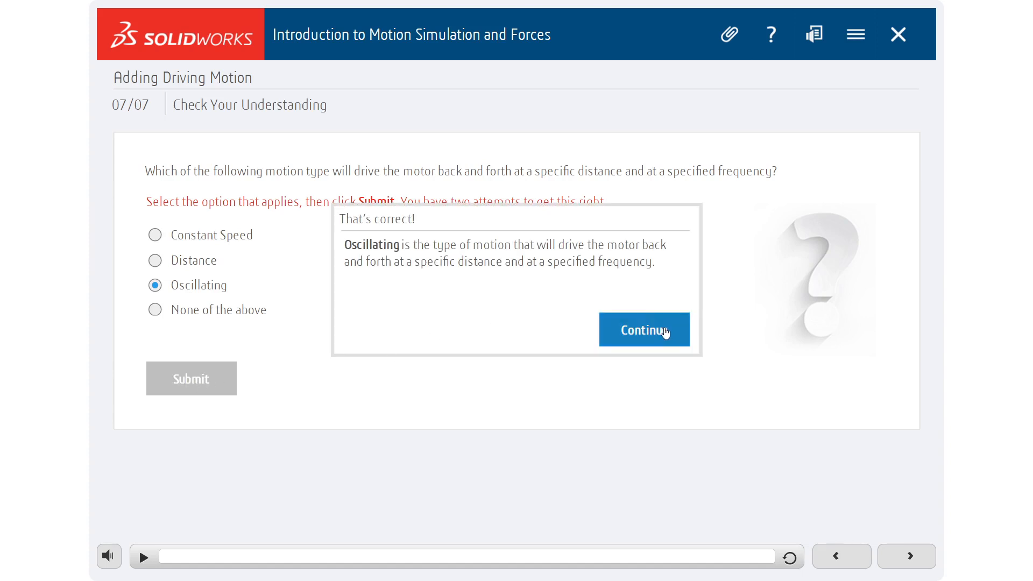
{"action": "left_click", "coordinate": [665, 333]}
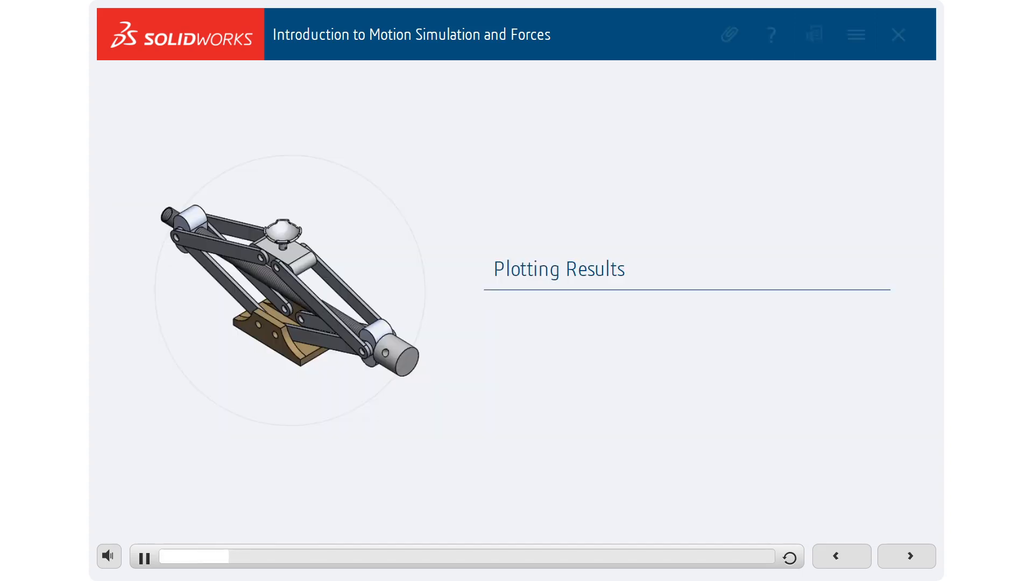
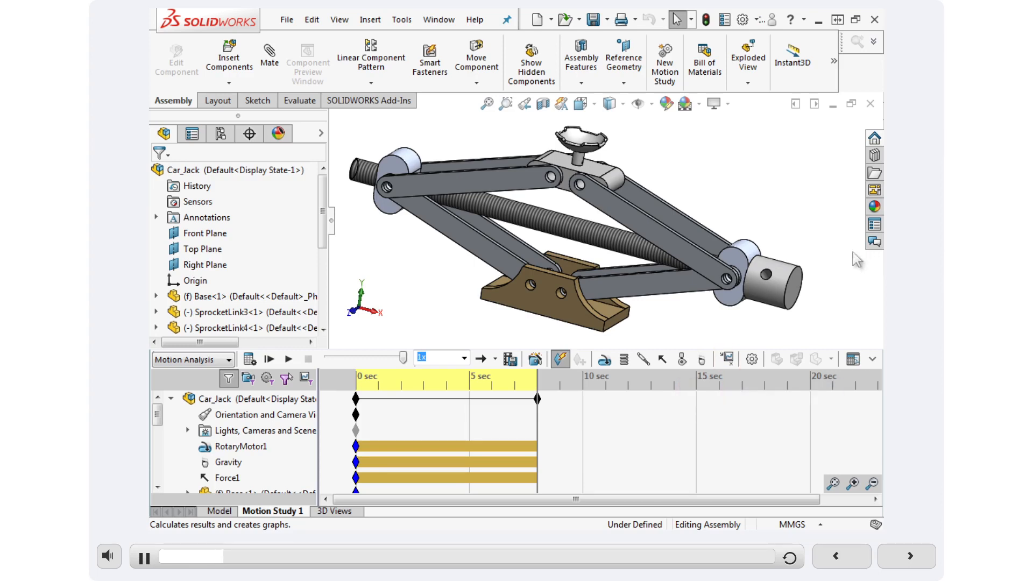
Create a results plot of the Forces category showing the Motor Torque magnitude of RotaryMotor1
{"action": "left_click", "coordinate": [728, 364]}
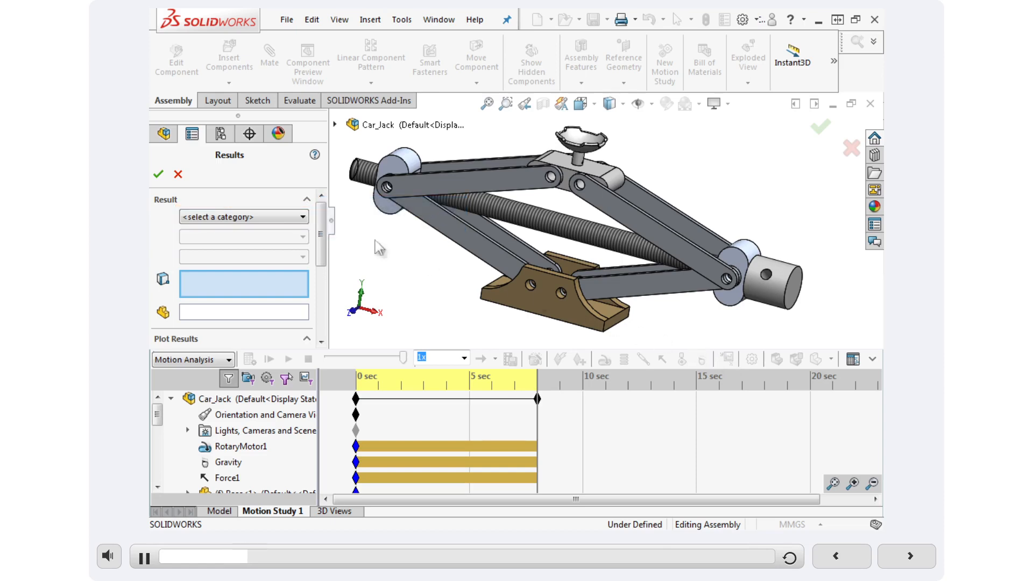
{"action": "left_click", "coordinate": [304, 217]}
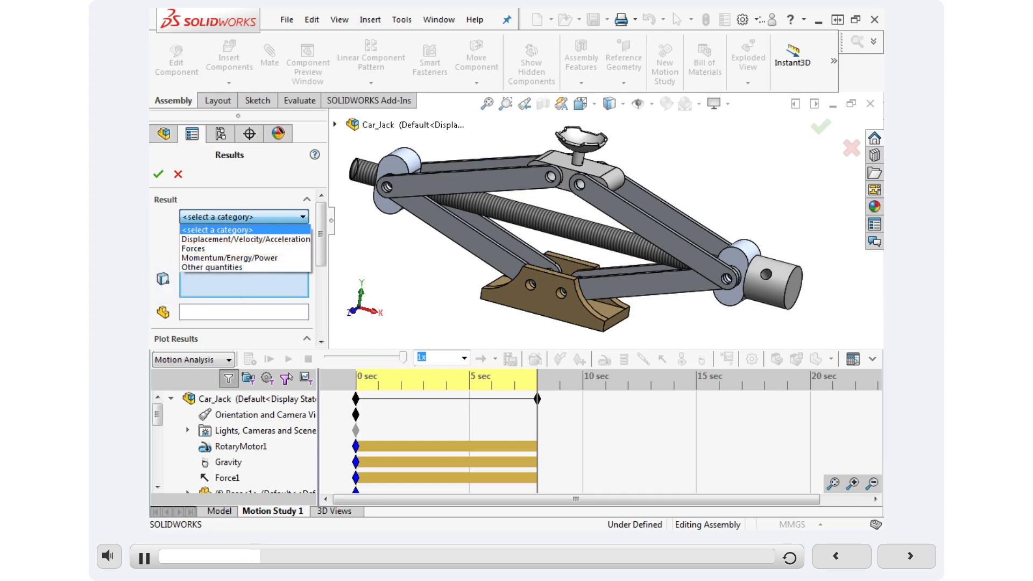
{"action": "left_click", "coordinate": [197, 249]}
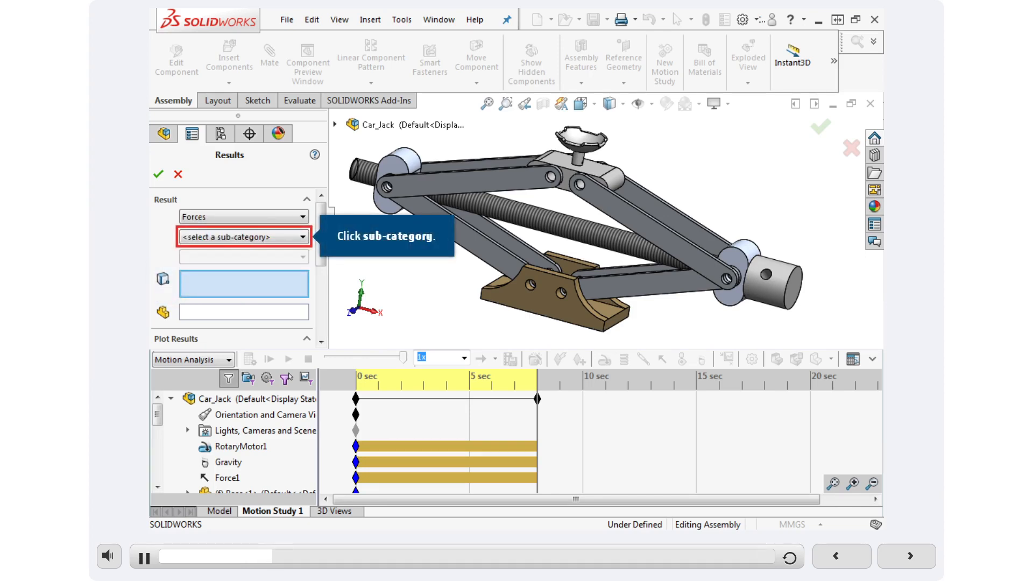
{"action": "left_click", "coordinate": [303, 237]}
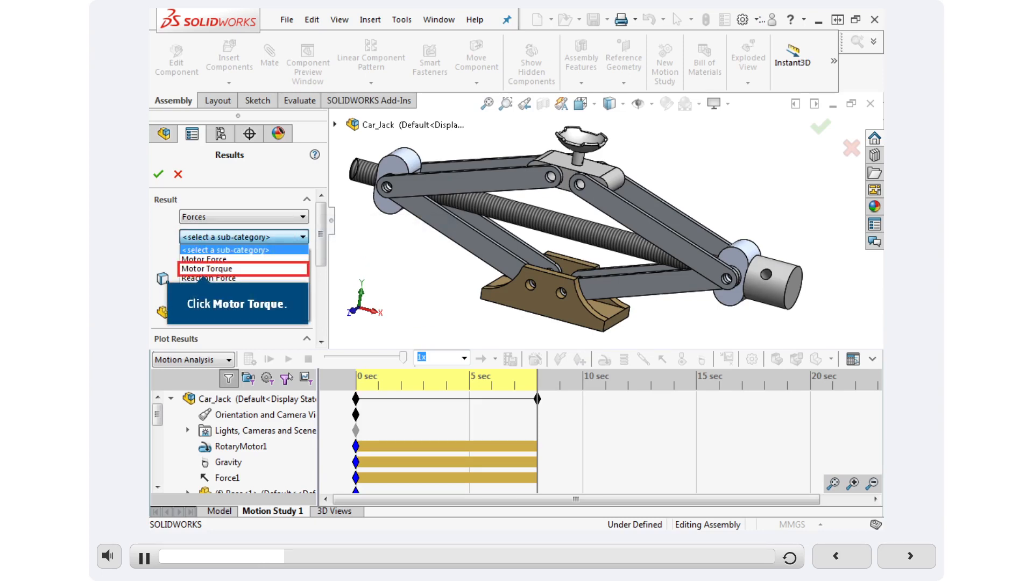
{"action": "left_click", "coordinate": [204, 269]}
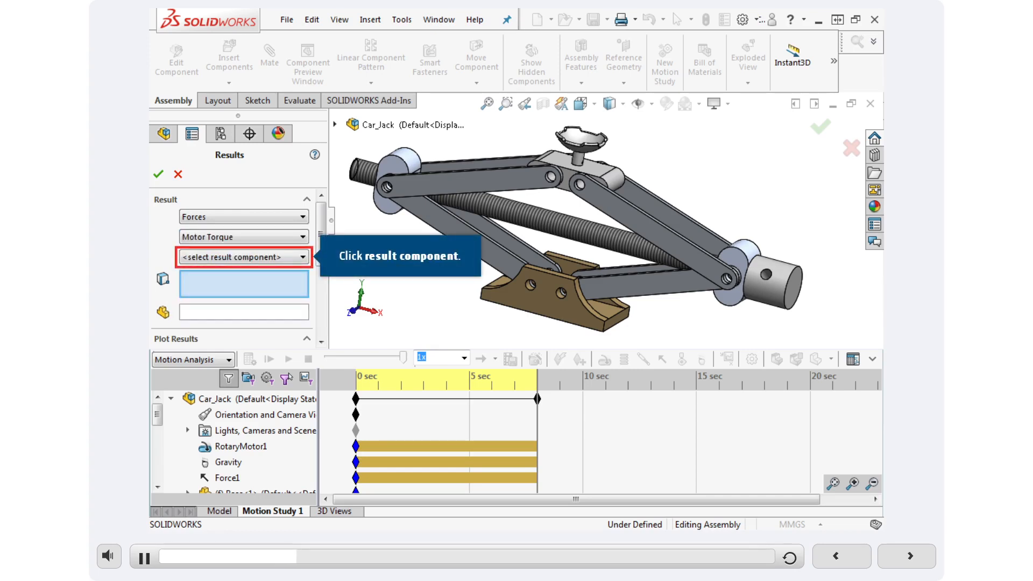
{"action": "left_click", "coordinate": [303, 257]}
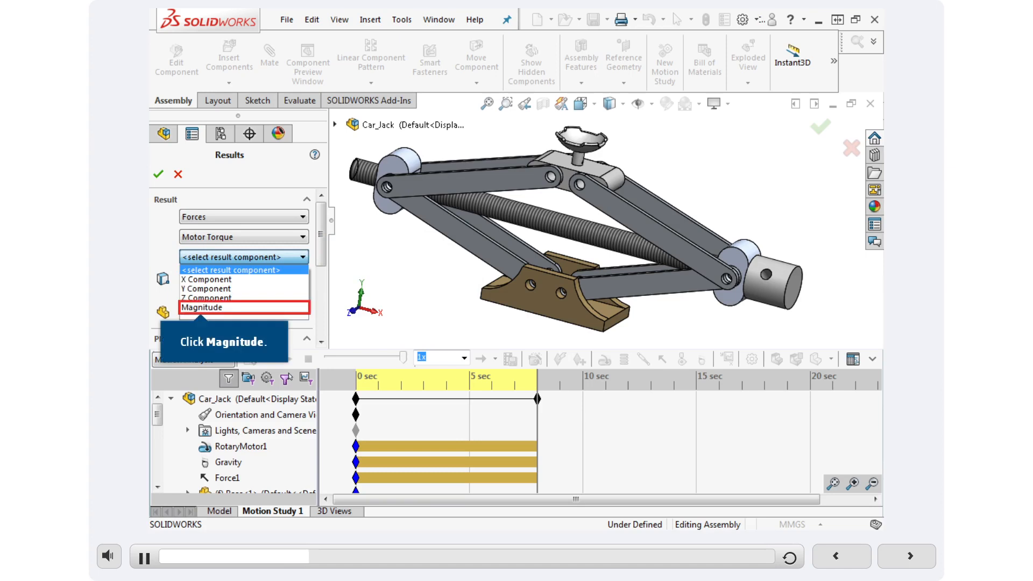
{"action": "left_click", "coordinate": [201, 307]}
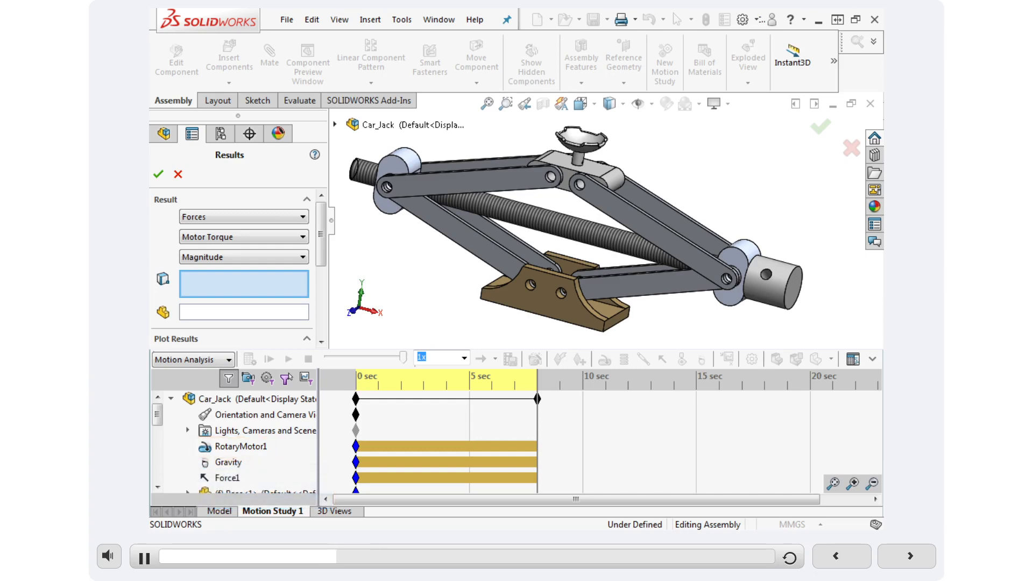
{"action": "left_click", "coordinate": [238, 447]}
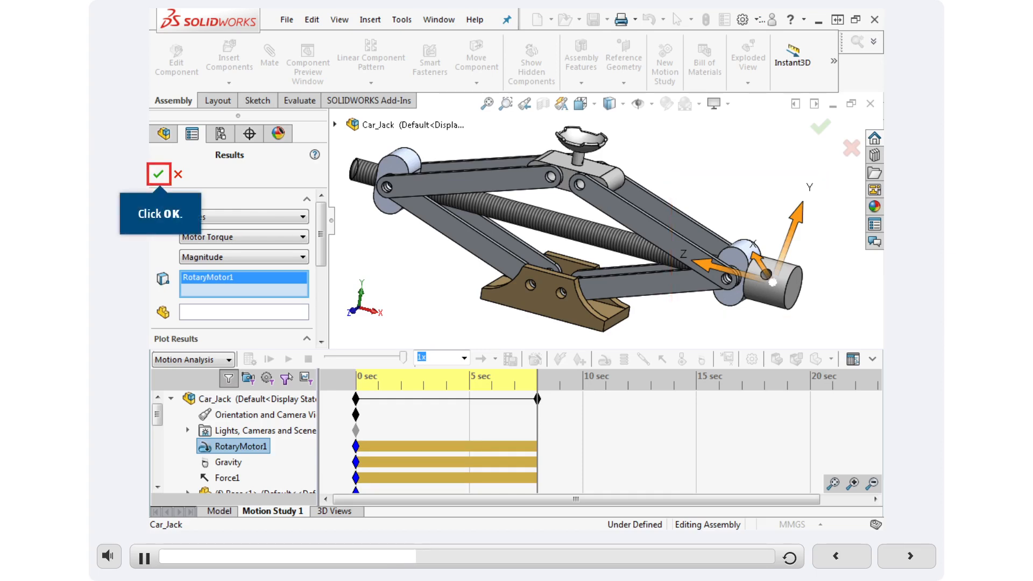
{"action": "left_click", "coordinate": [158, 174]}
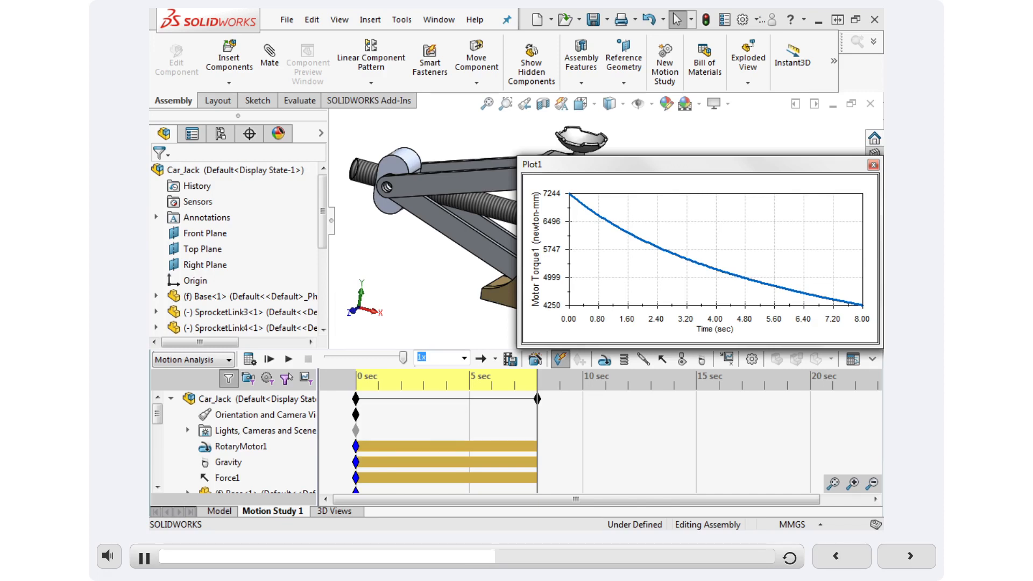
Add the Momentum/Energy/Power result Power Consumption of RotaryMotor1 to the existing Plot1
{"action": "left_click", "coordinate": [727, 359]}
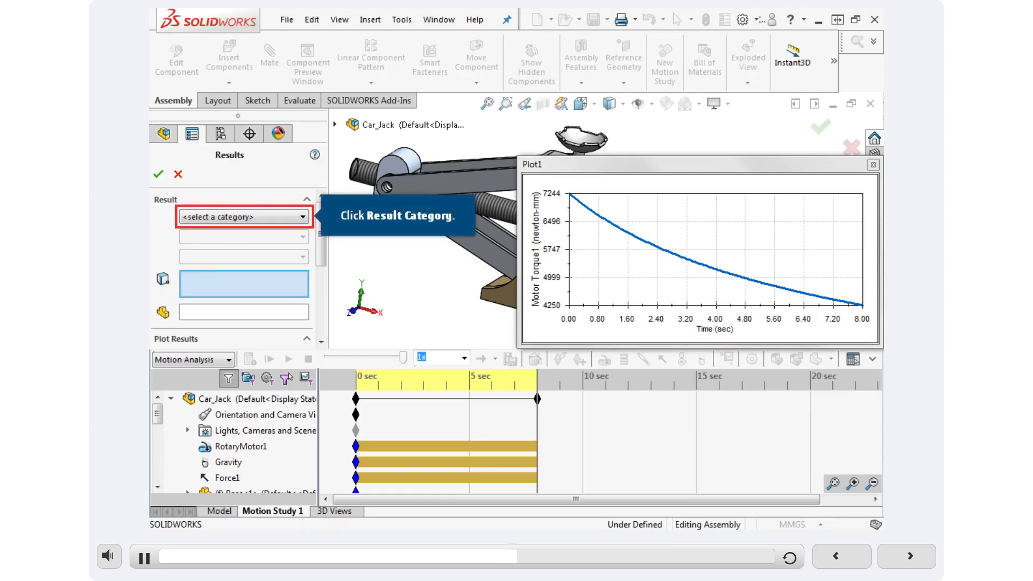
{"action": "left_click", "coordinate": [304, 218]}
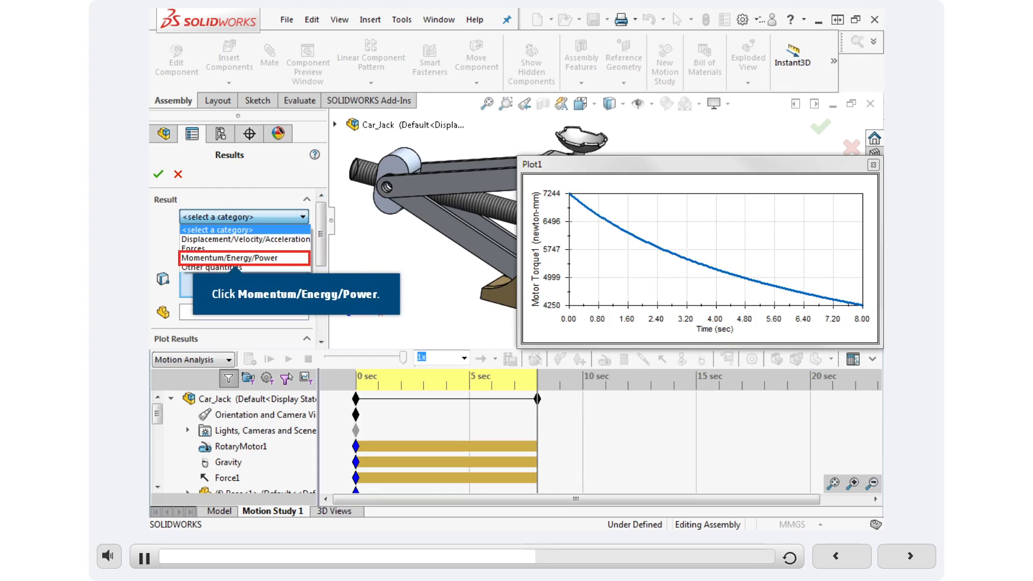
{"action": "left_click", "coordinate": [234, 258]}
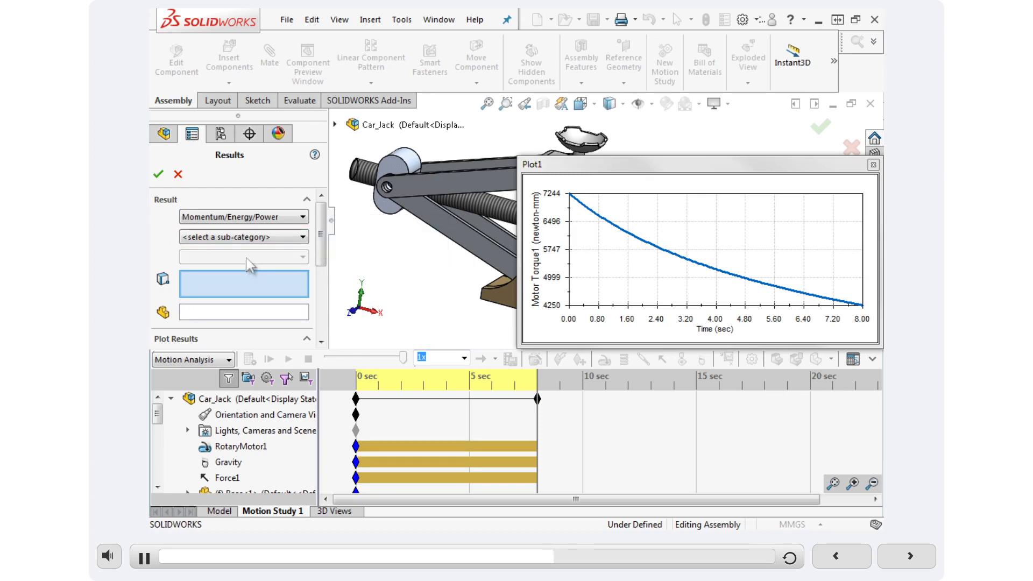
{"action": "left_click", "coordinate": [302, 237]}
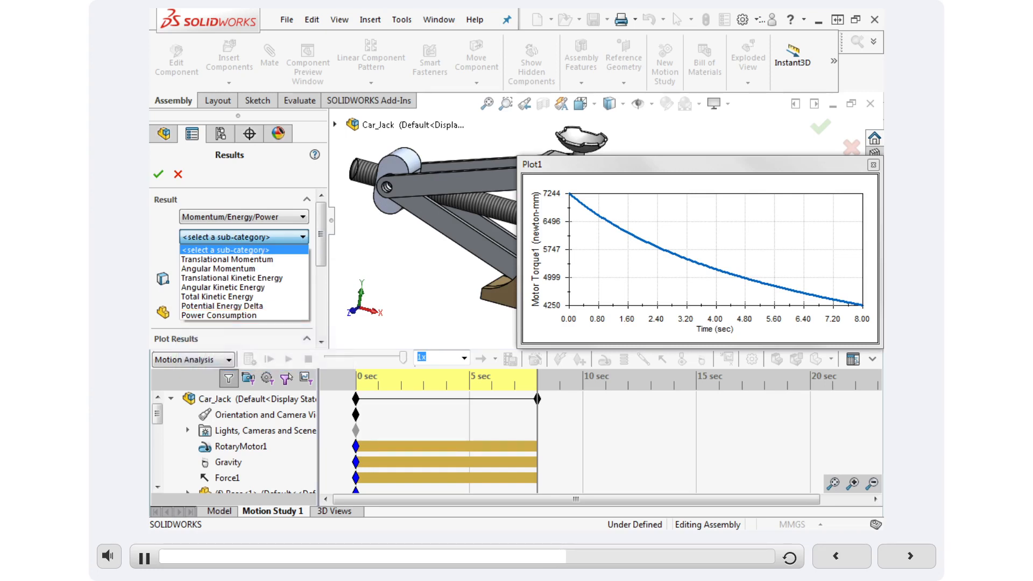
{"action": "left_click", "coordinate": [219, 316]}
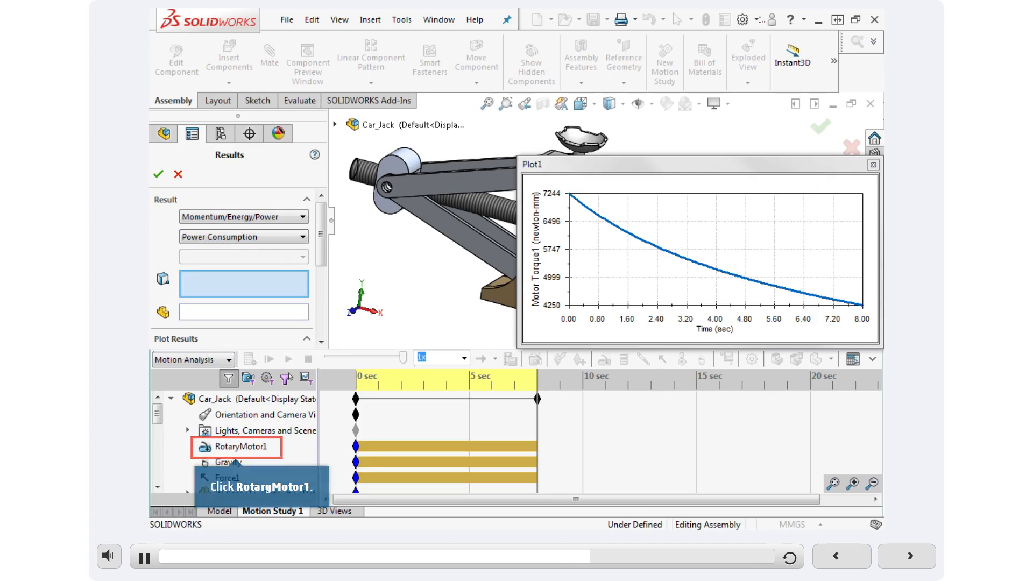
{"action": "left_click", "coordinate": [237, 449]}
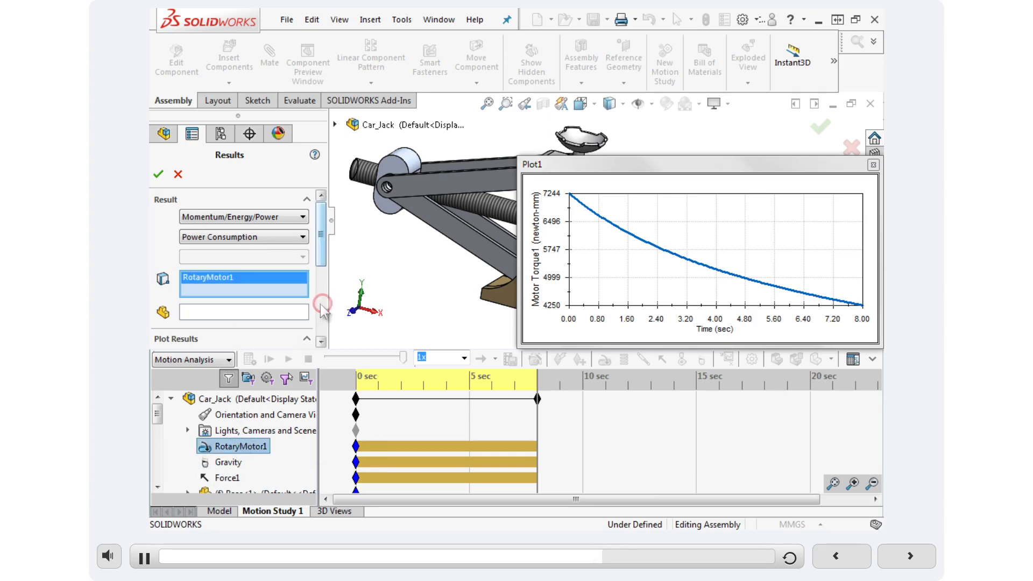
{"action": "scroll", "coordinate": [321, 301], "scroll_direction": "down", "scroll_amount": 3}
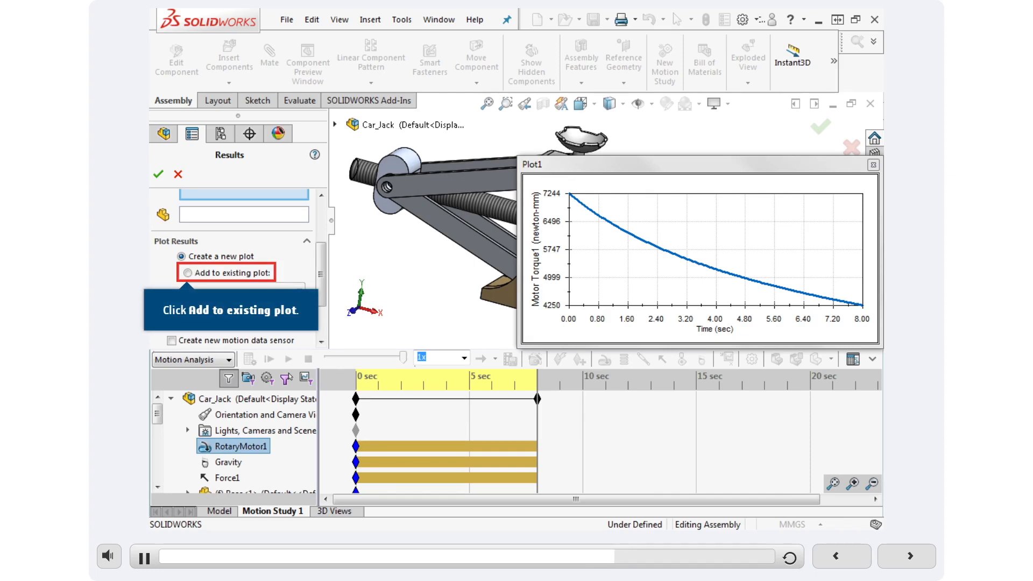
{"action": "left_click", "coordinate": [188, 273]}
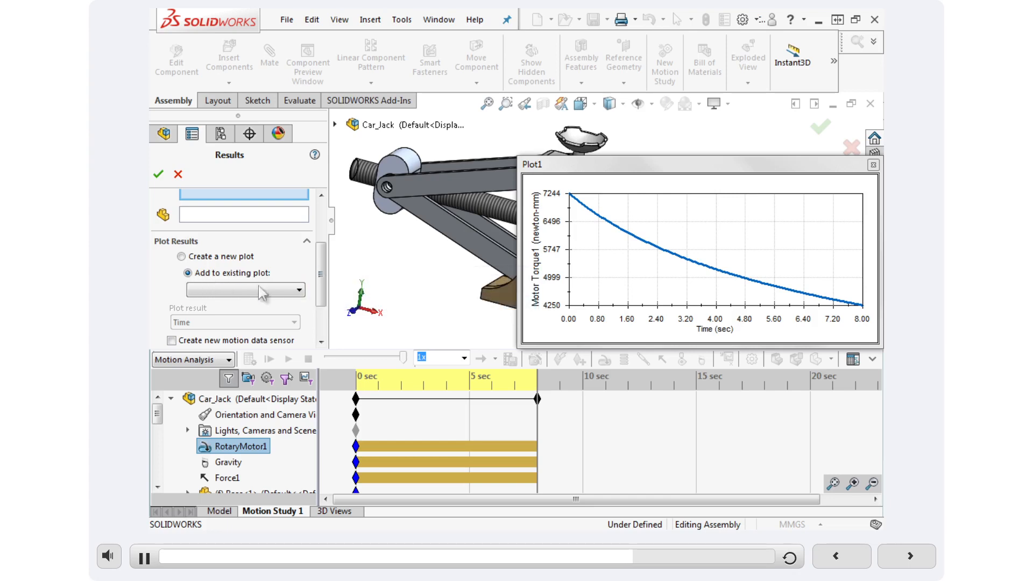
{"action": "left_click", "coordinate": [299, 290]}
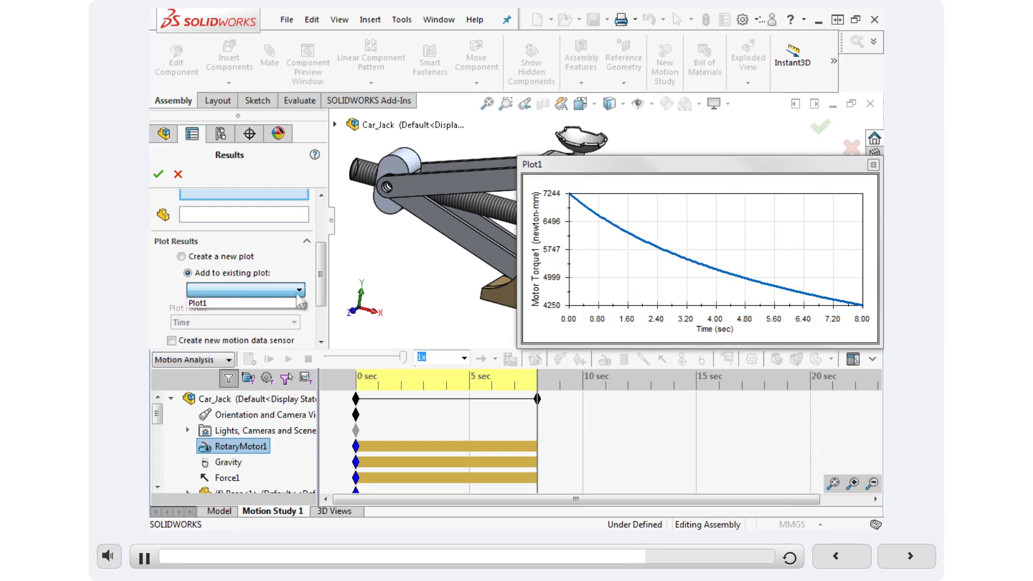
{"action": "left_click", "coordinate": [195, 304]}
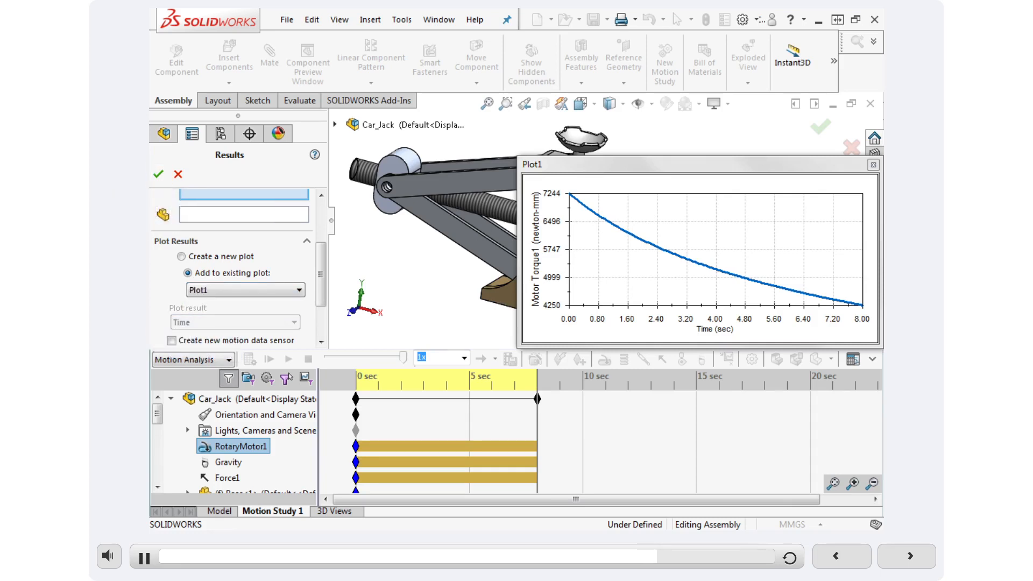
{"action": "left_click", "coordinate": [158, 173]}
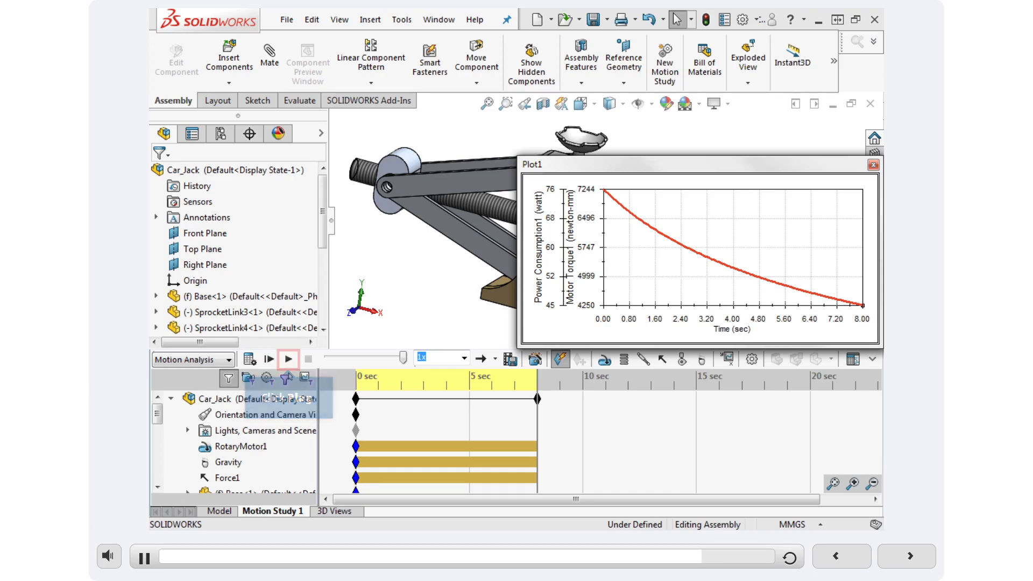
Play the motion study alongside Plot1, stop the playback, and close the plot
{"action": "left_click", "coordinate": [289, 358]}
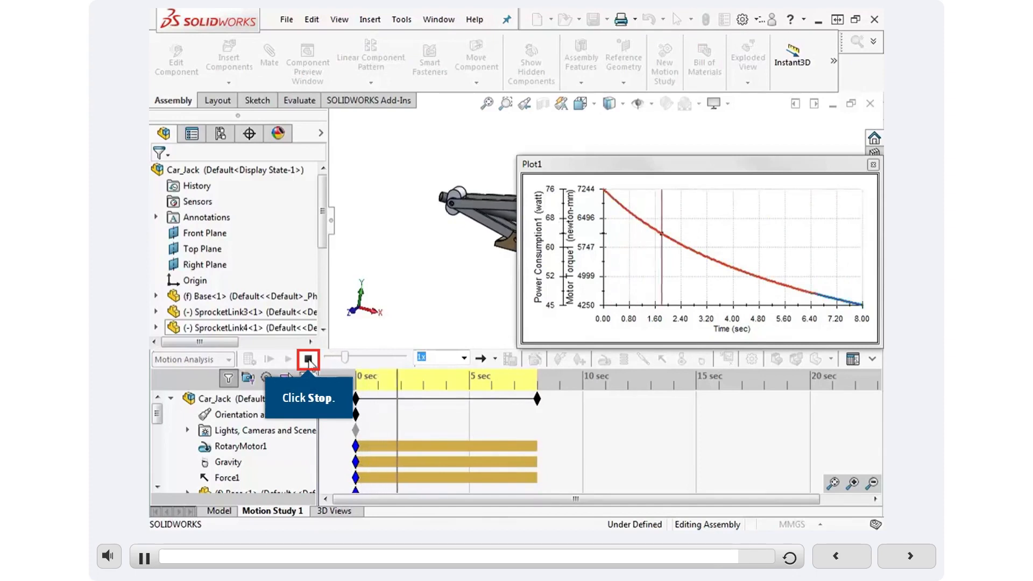
{"action": "left_click", "coordinate": [309, 359]}
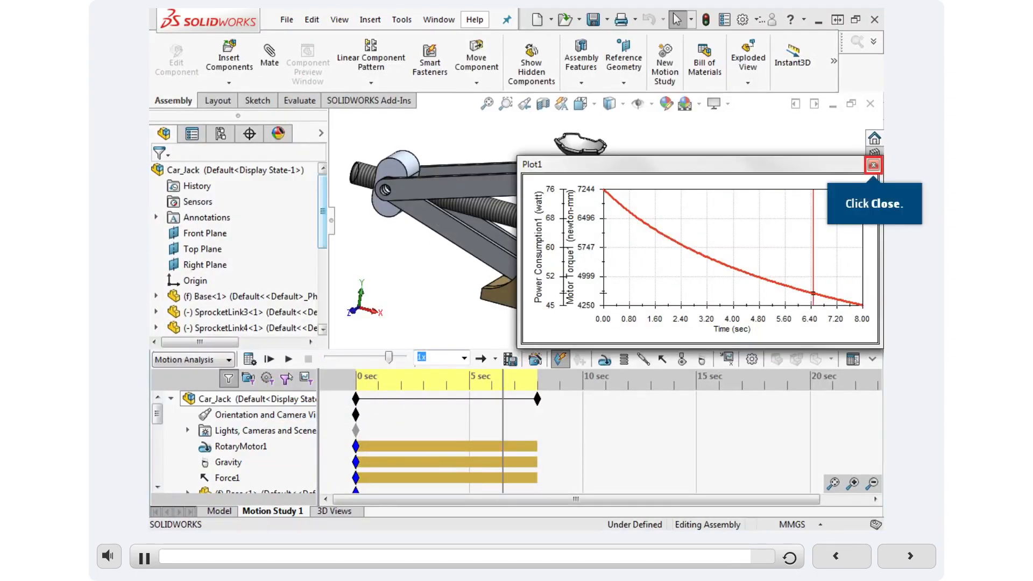
{"action": "left_click", "coordinate": [873, 166]}
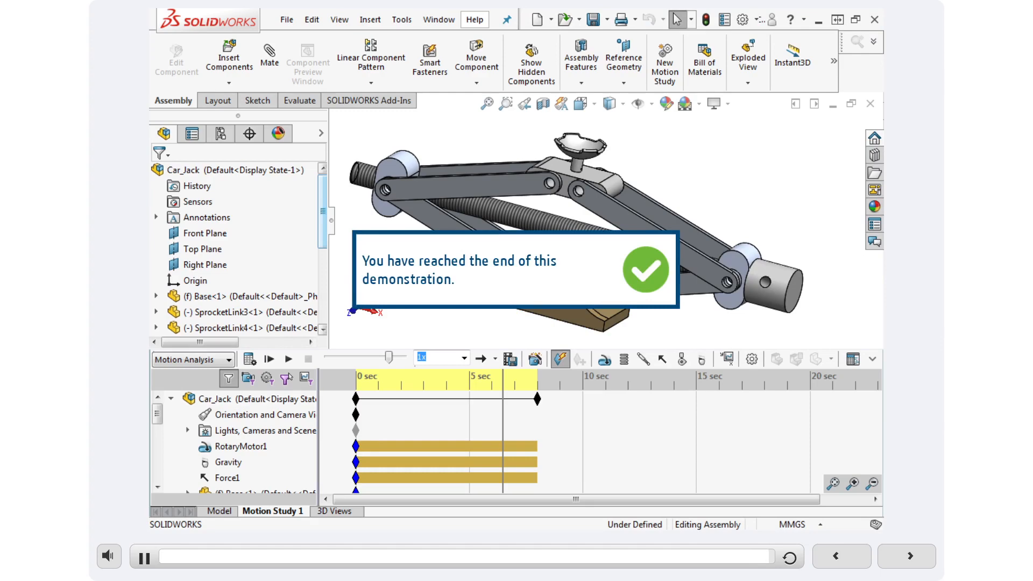
Start the Try It exercise for Plotting Results – Part 1 and plot the Forces result Motor Torque, Magnitude, for RotaryMotor1
{"action": "left_click", "coordinate": [908, 559]}
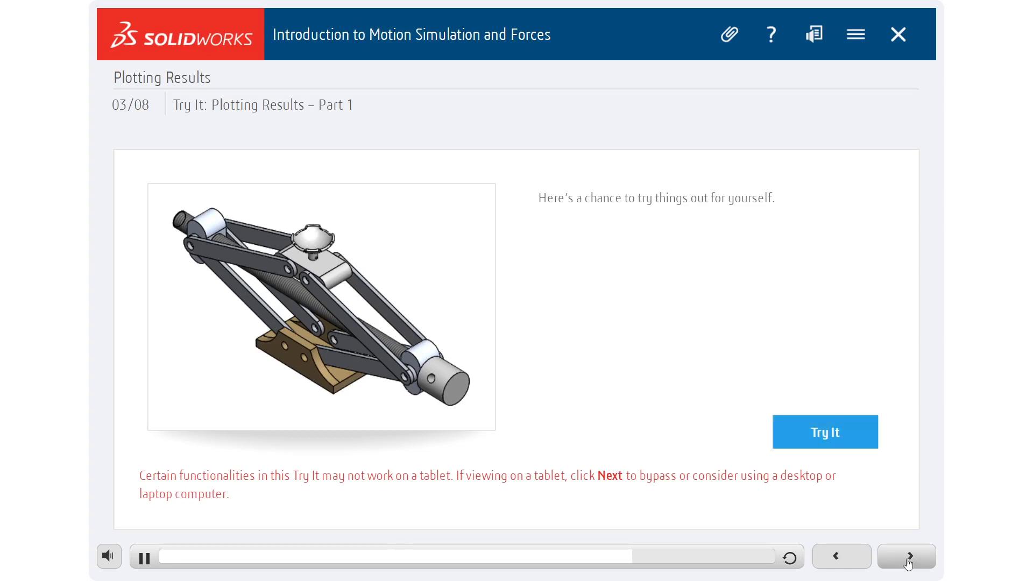
{"action": "left_click", "coordinate": [857, 438]}
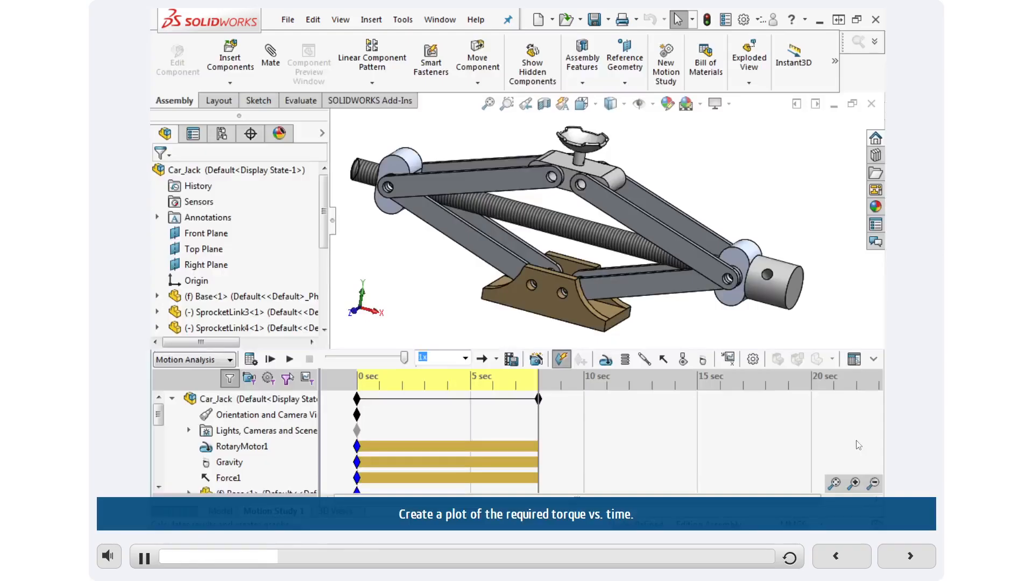
{"action": "left_click", "coordinate": [735, 359]}
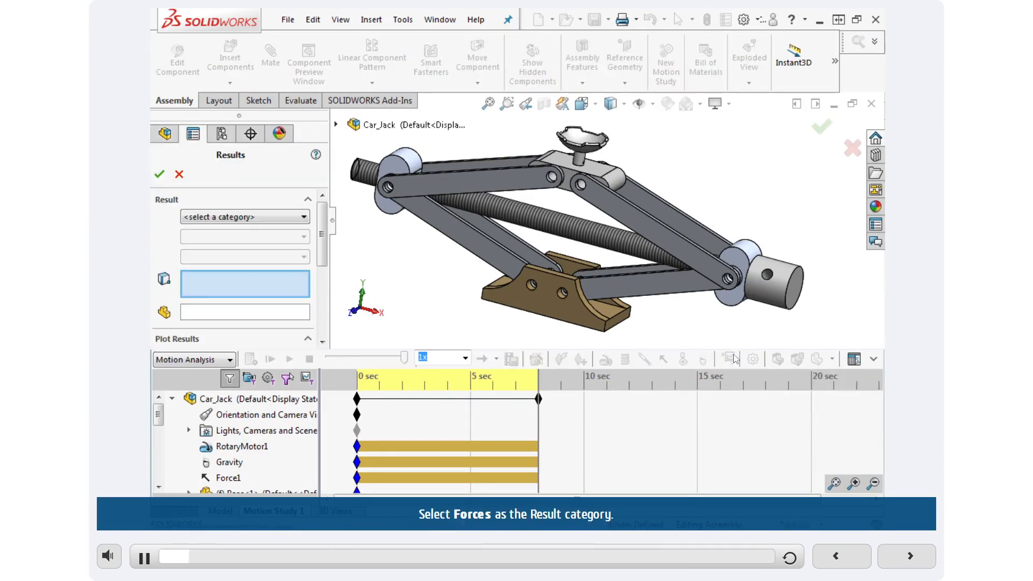
{"action": "left_click", "coordinate": [260, 218]}
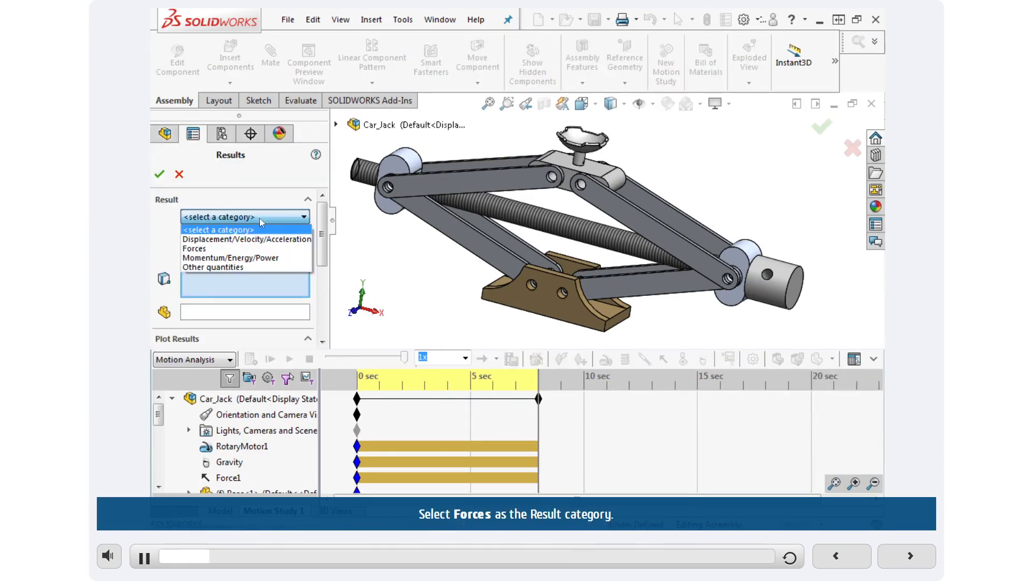
{"action": "left_click", "coordinate": [196, 250]}
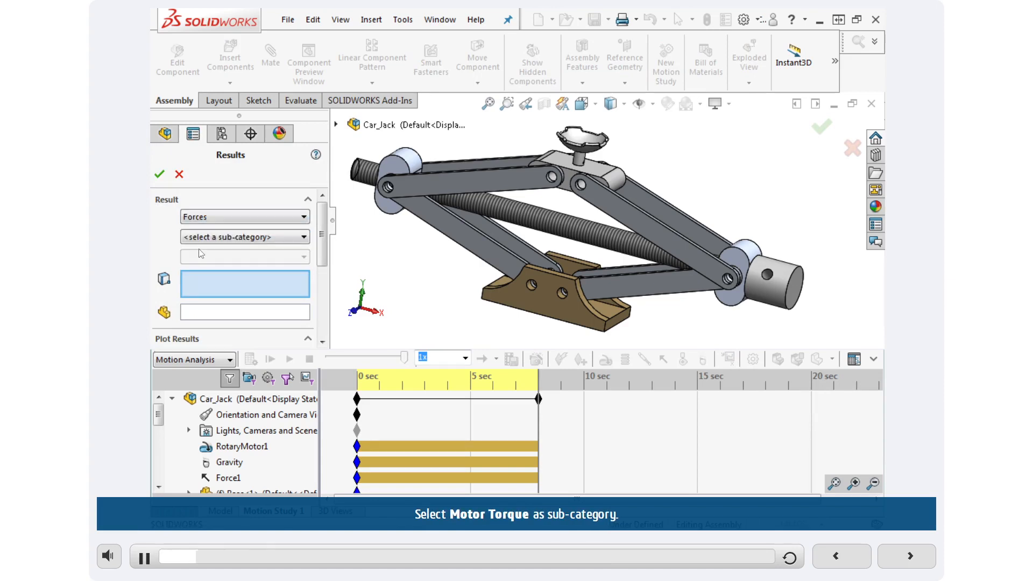
{"action": "left_click", "coordinate": [285, 240]}
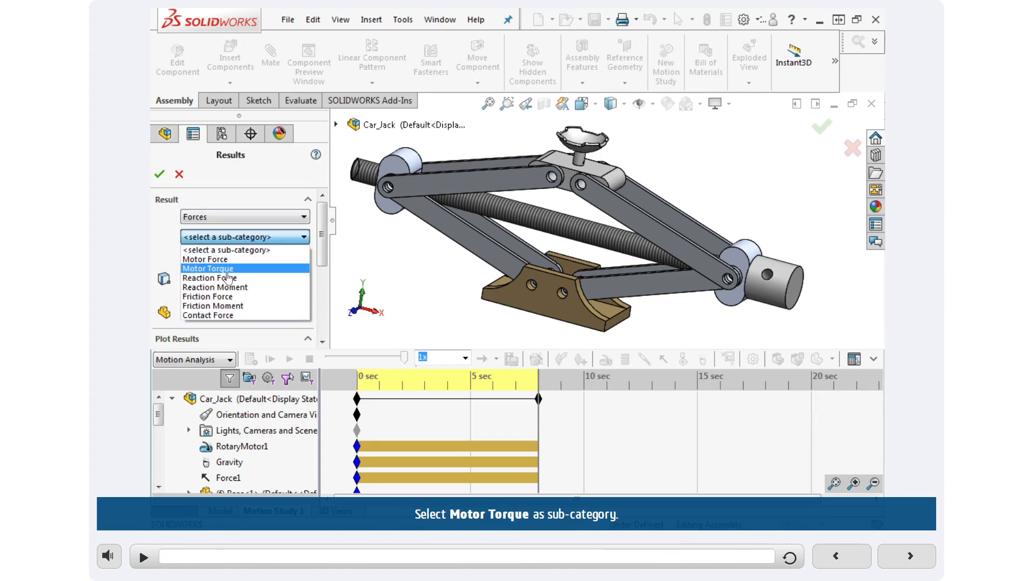
{"action": "left_click", "coordinate": [227, 271]}
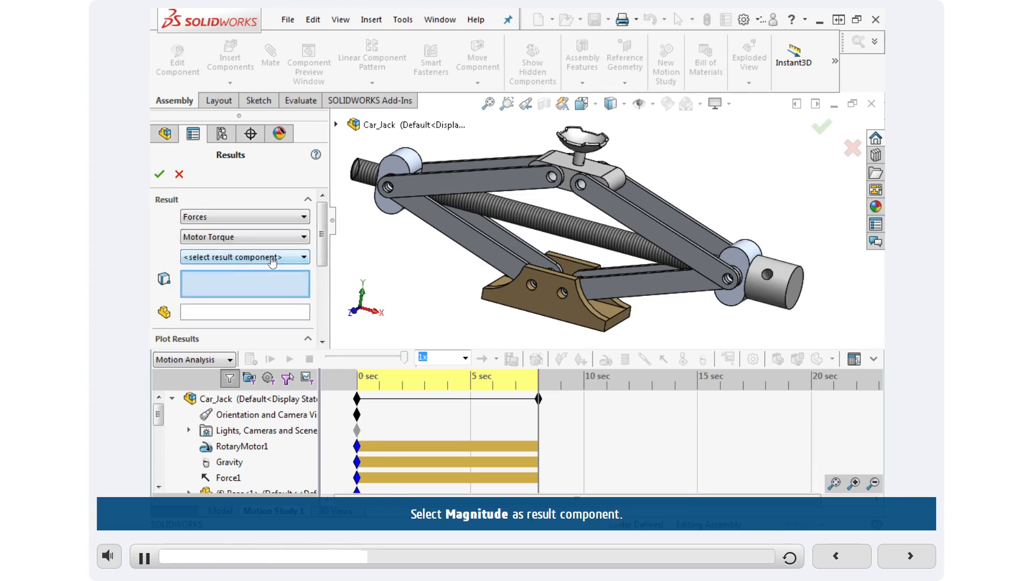
{"action": "left_click", "coordinate": [272, 257]}
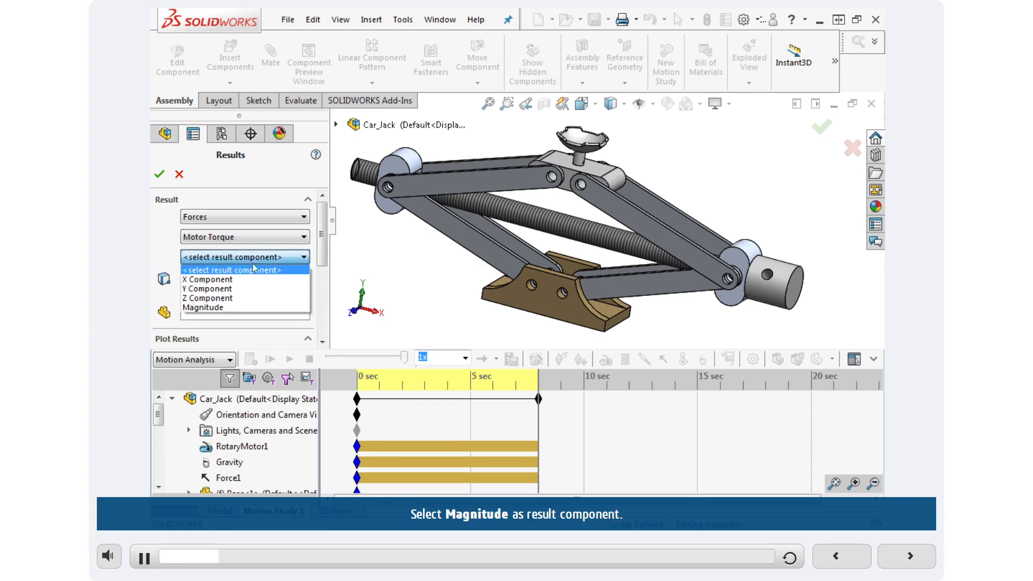
{"action": "left_click", "coordinate": [204, 308]}
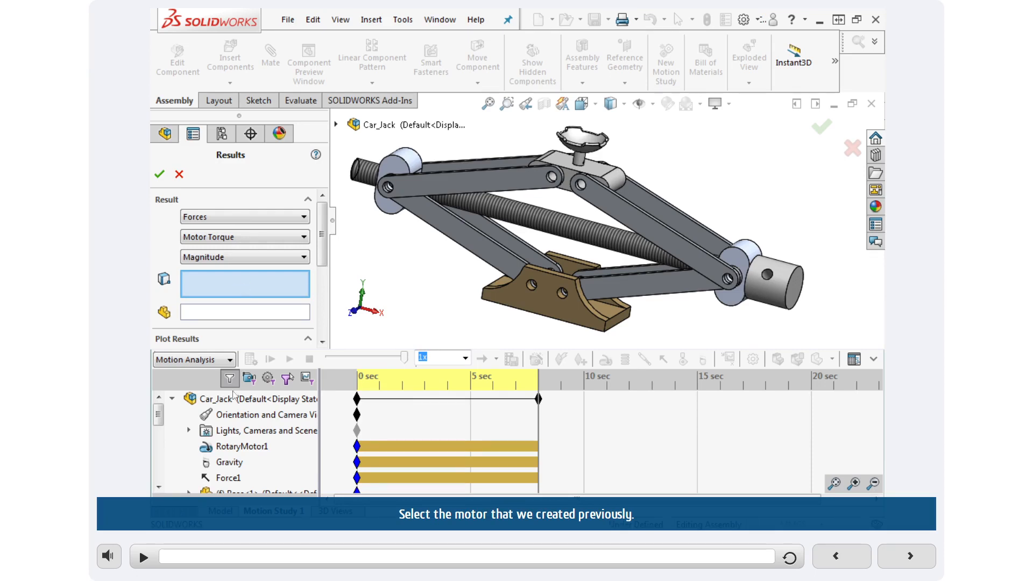
{"action": "left_click", "coordinate": [238, 448]}
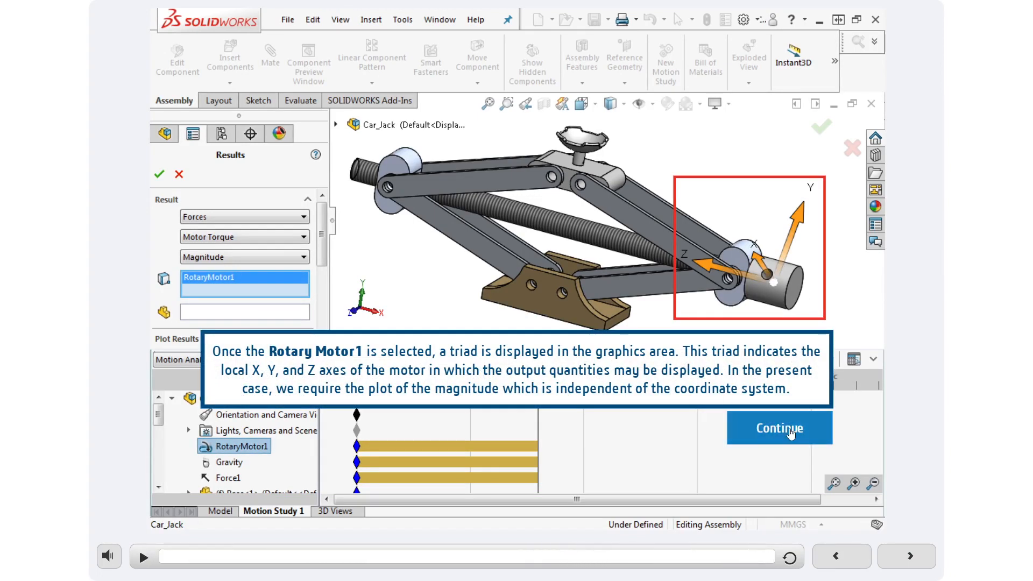
{"action": "left_click", "coordinate": [753, 426]}
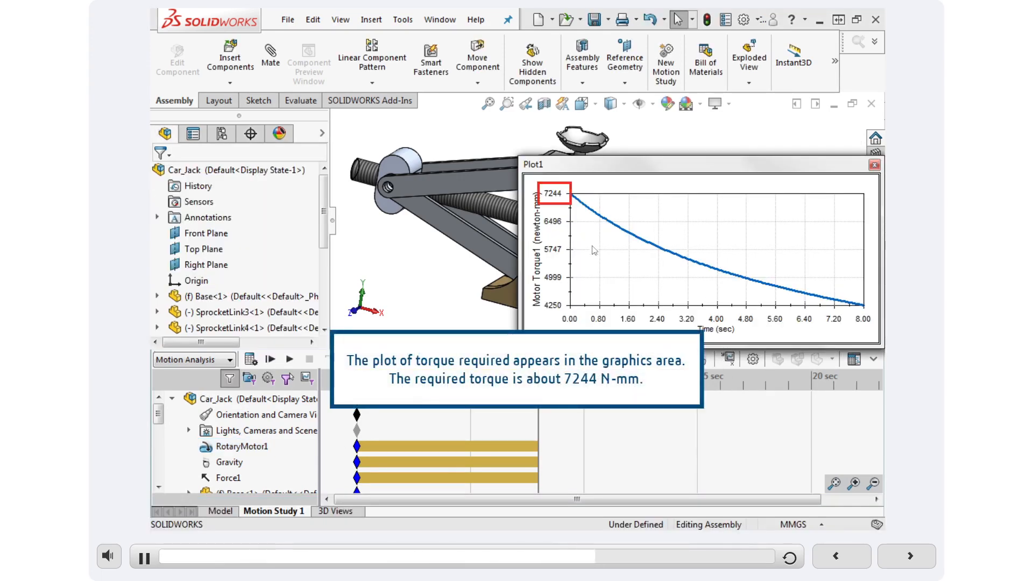
{"action": "left_click", "coordinate": [646, 429]}
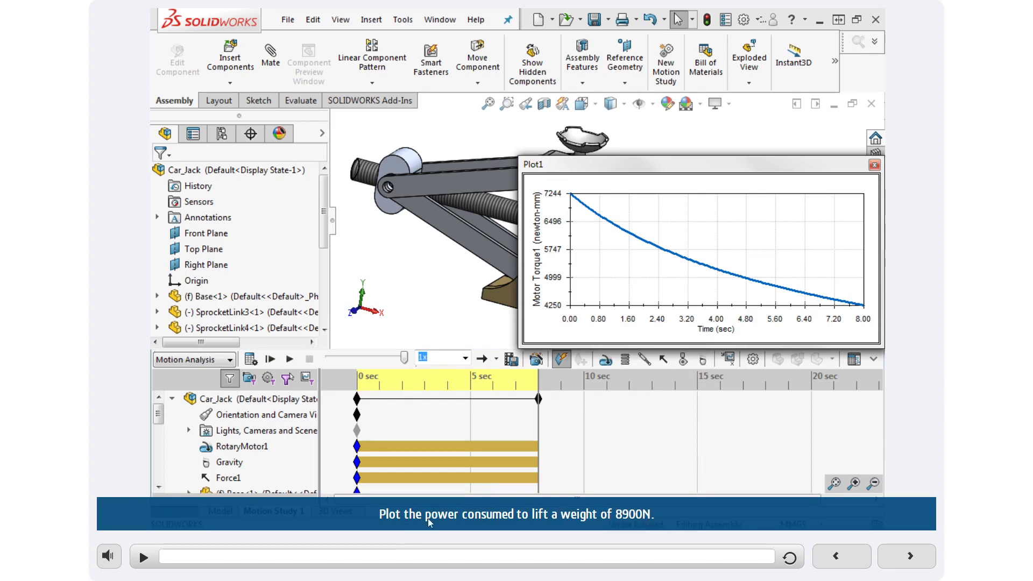
Add a Momentum/Energy/Power result of Power Consumption for RotaryMotor1 to the existing Plot1 and continue the exercise
{"action": "left_click", "coordinate": [775, 360]}
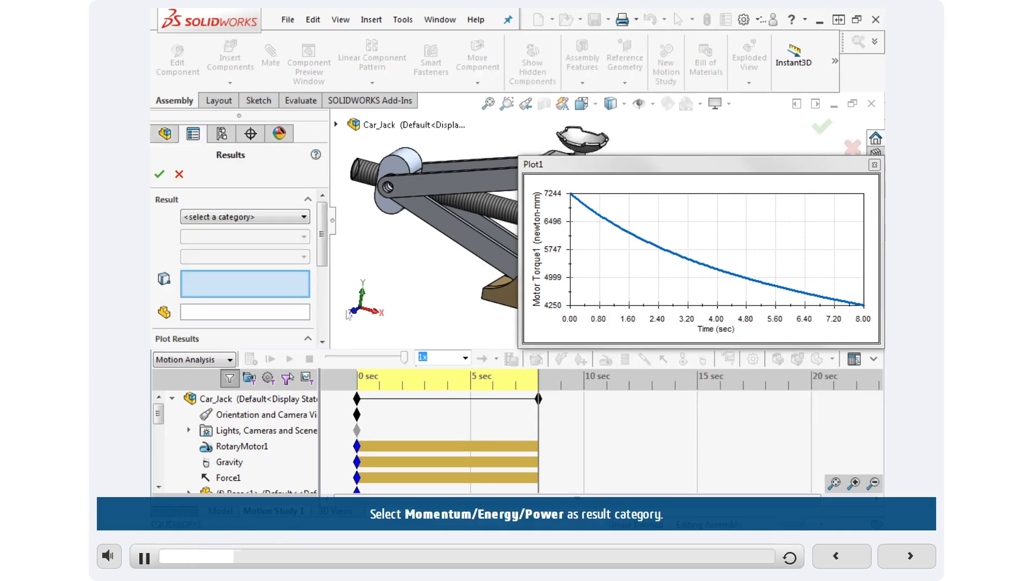
{"action": "left_click", "coordinate": [281, 217]}
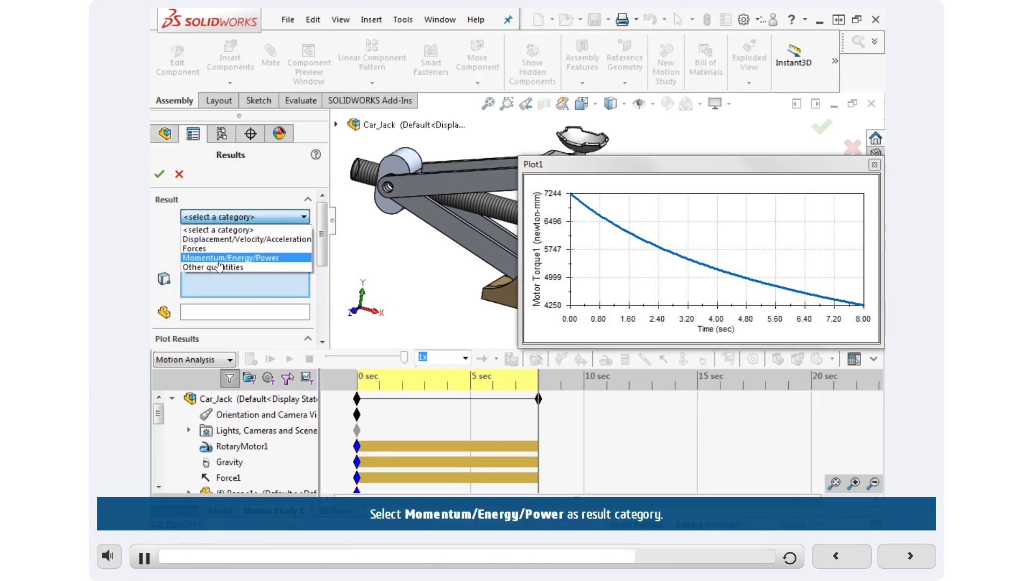
{"action": "left_click", "coordinate": [235, 258]}
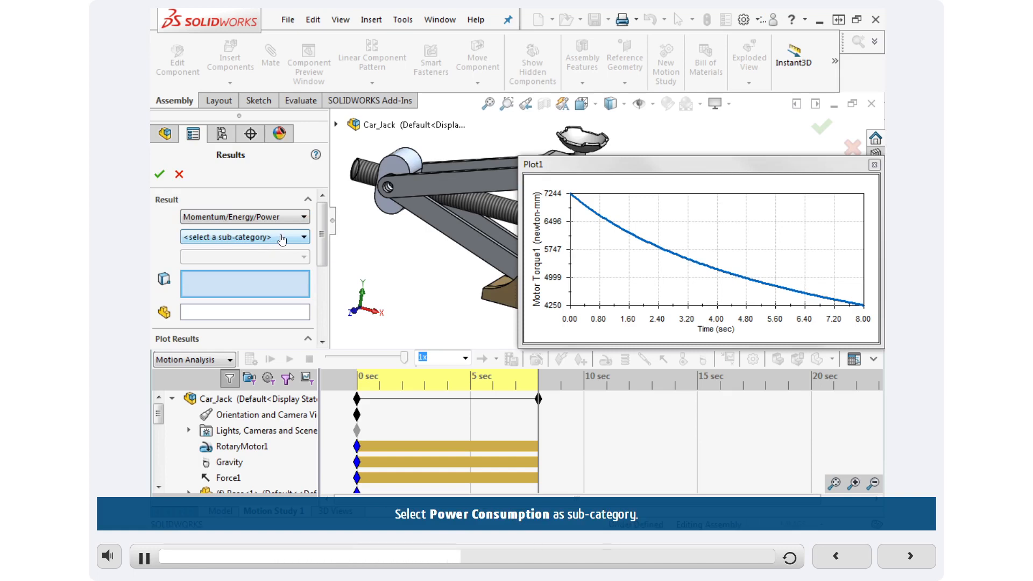
{"action": "left_click", "coordinate": [280, 237]}
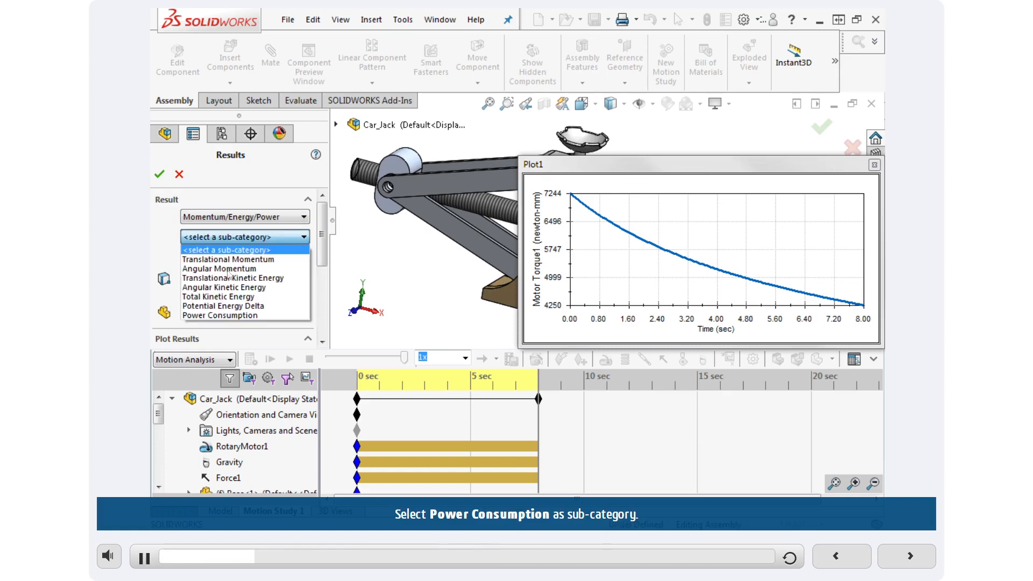
{"action": "left_click", "coordinate": [202, 318]}
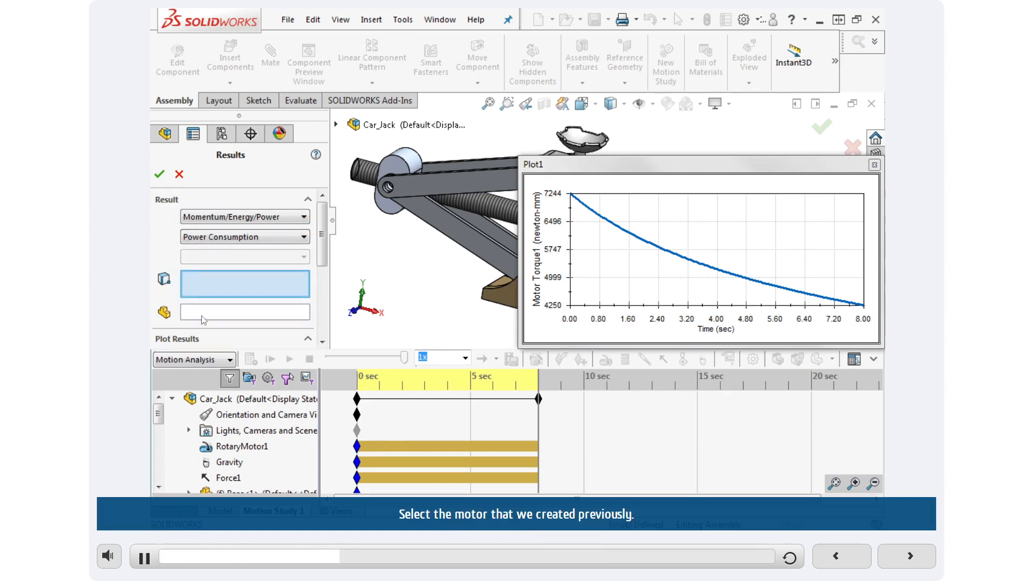
{"action": "left_click", "coordinate": [241, 446]}
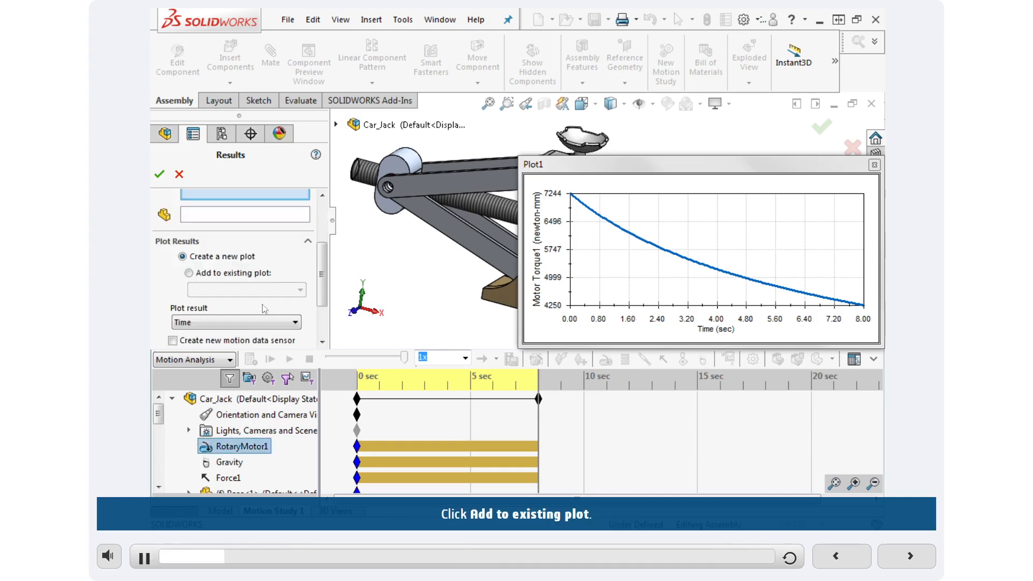
{"action": "left_click", "coordinate": [189, 273]}
{"action": "left_click", "coordinate": [299, 291]}
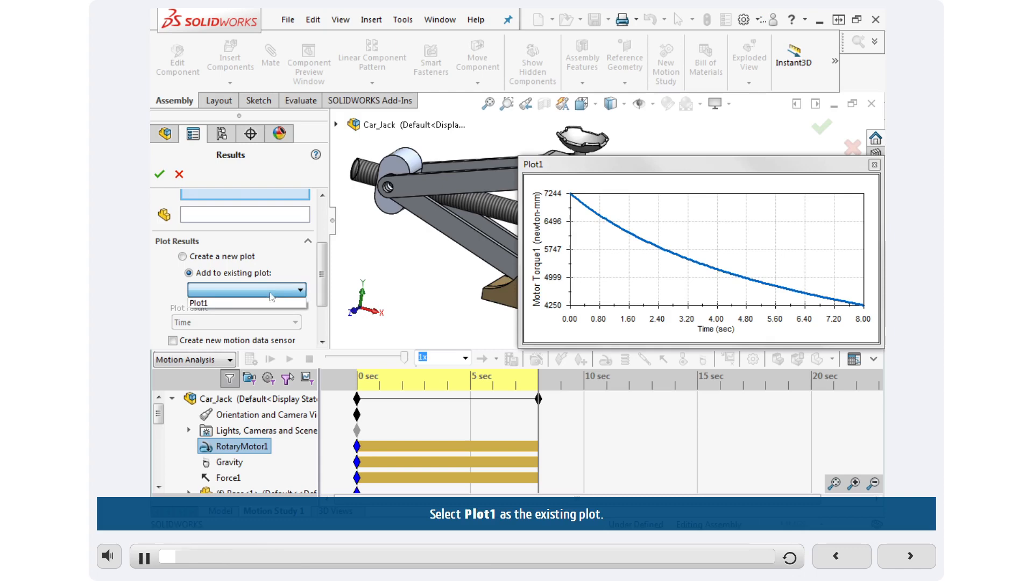
{"action": "left_click", "coordinate": [199, 303]}
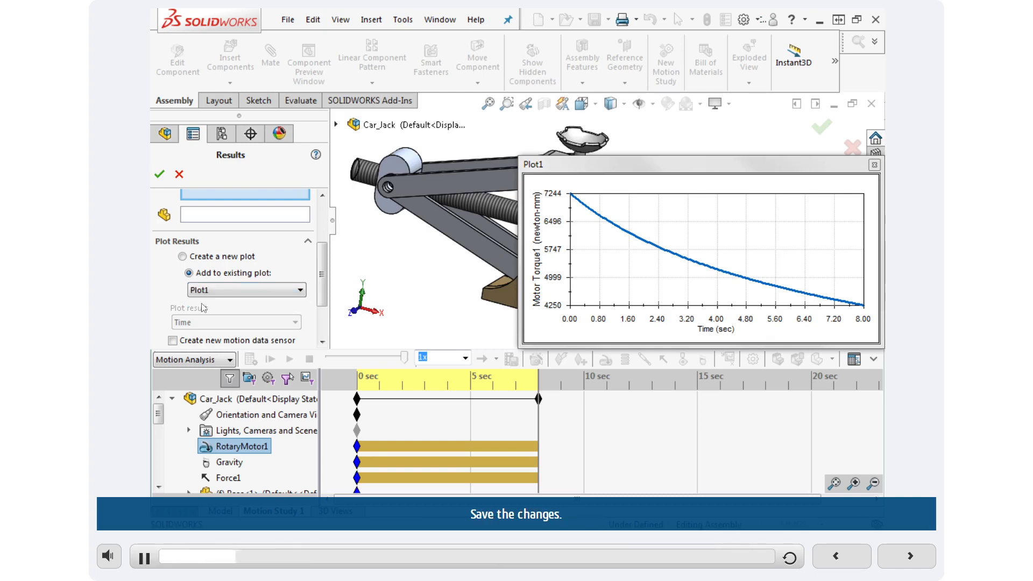
{"action": "left_click", "coordinate": [160, 174]}
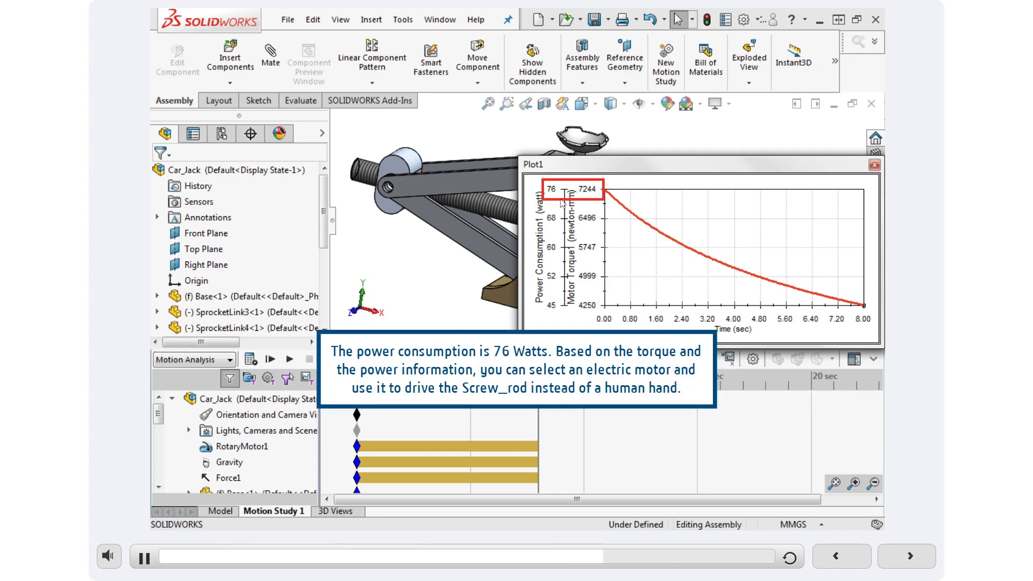
{"action": "left_click", "coordinate": [658, 429]}
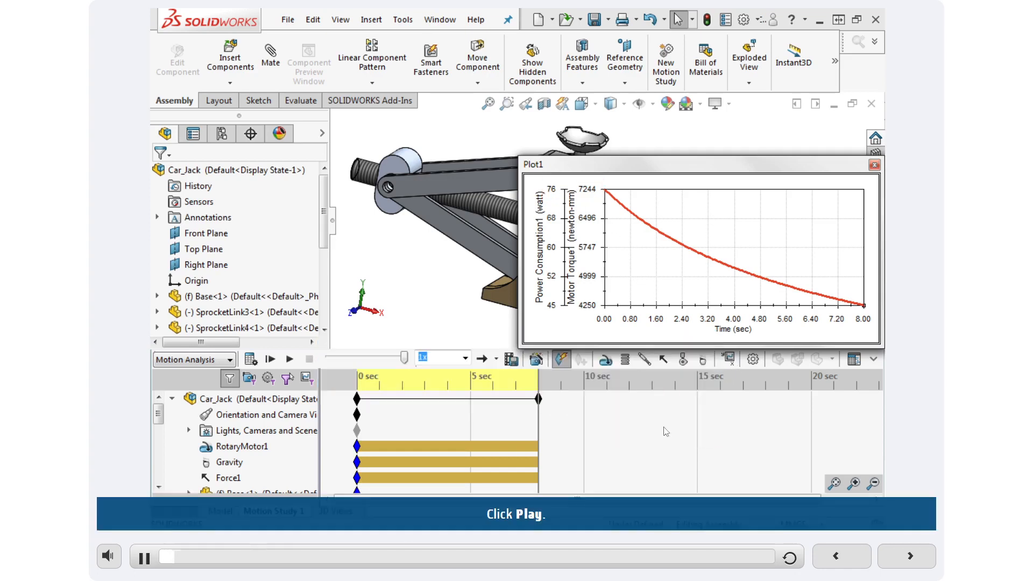
Play the motion study with Plot1 open, stop the playback, and close the plot
{"action": "left_click", "coordinate": [290, 359]}
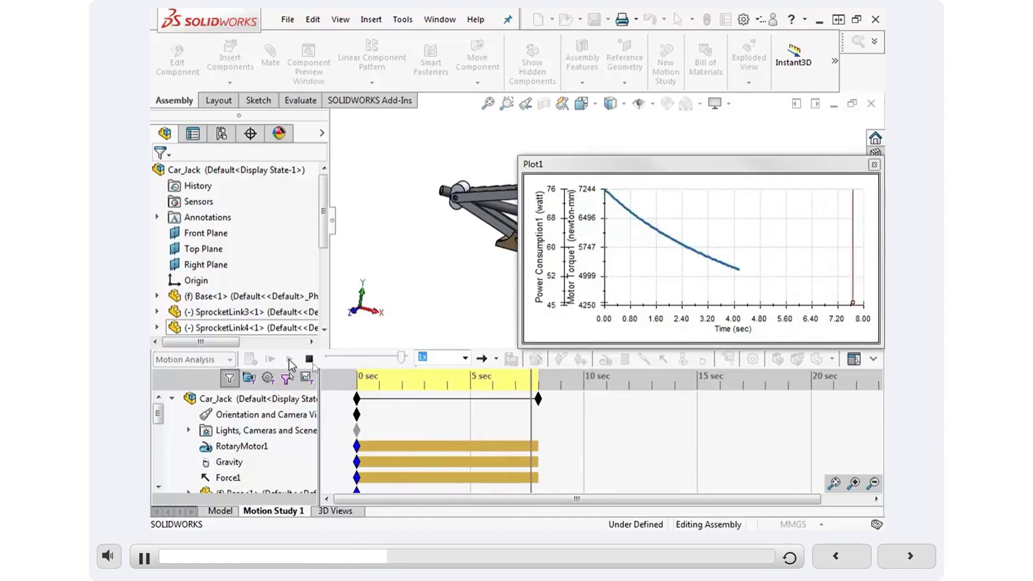
{"action": "left_click", "coordinate": [290, 360]}
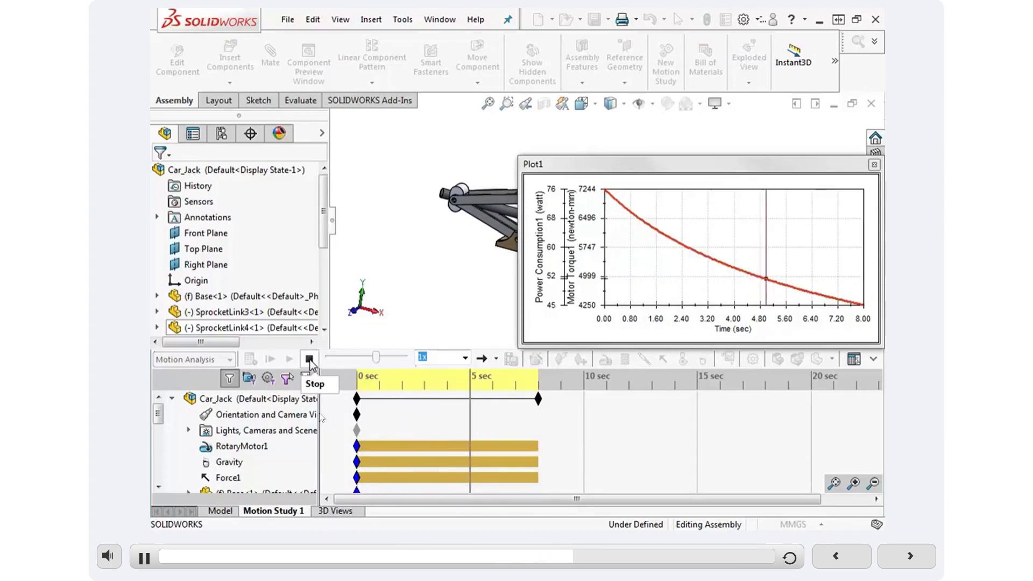
{"action": "left_click", "coordinate": [309, 359]}
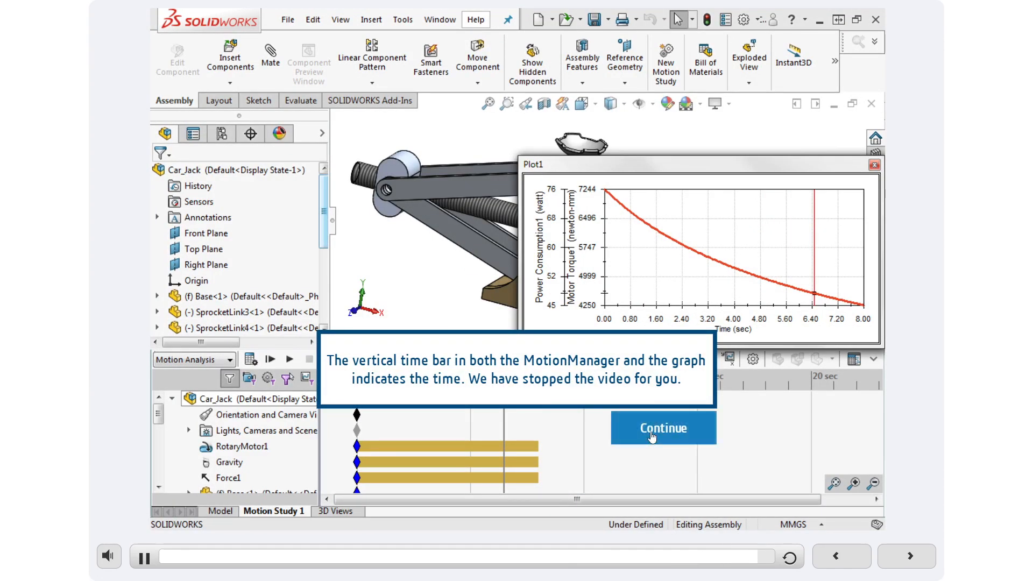
{"action": "left_click", "coordinate": [663, 428]}
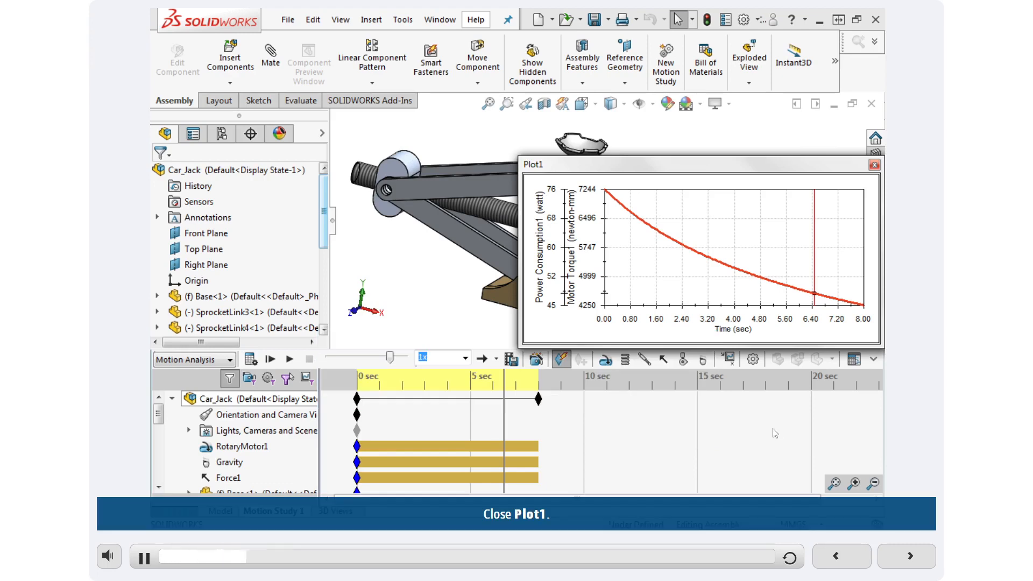
{"action": "left_click", "coordinate": [874, 165]}
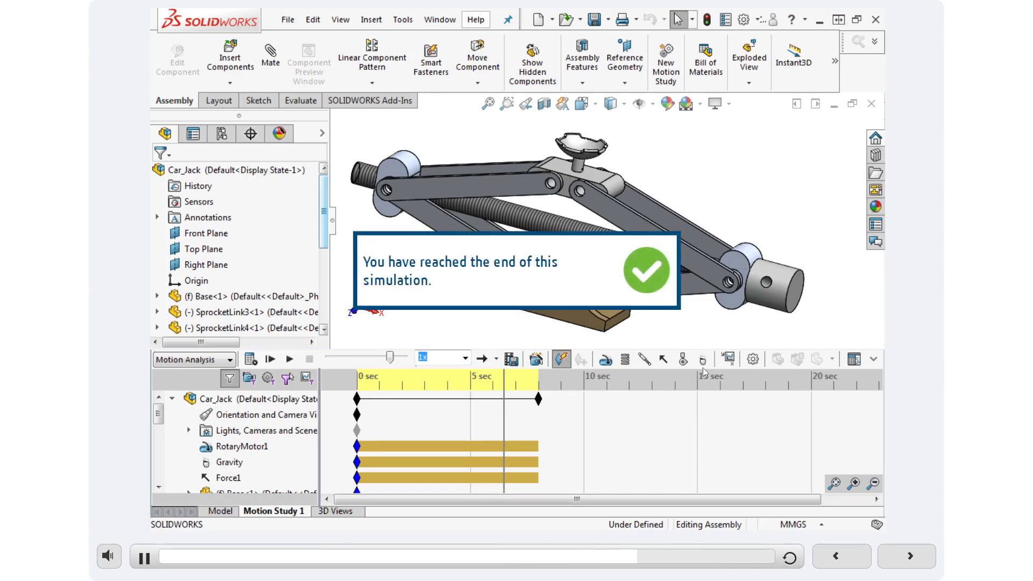
Continue to the Show Me demonstration for Plotting Results – Part 2 and plot the Y Component of Linear Displacement for the Support face
{"action": "left_click", "coordinate": [911, 556]}
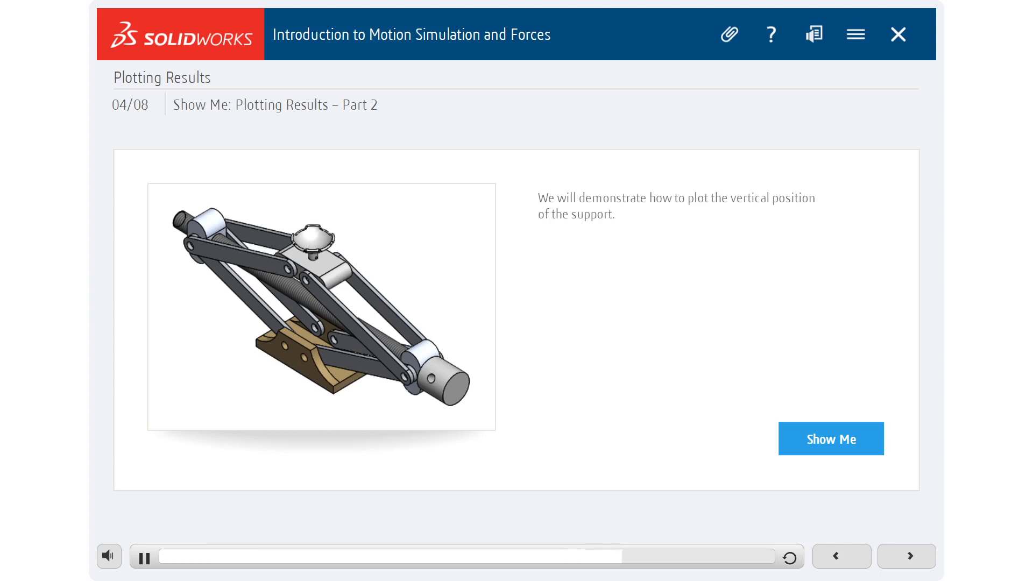
{"action": "left_click", "coordinate": [849, 443]}
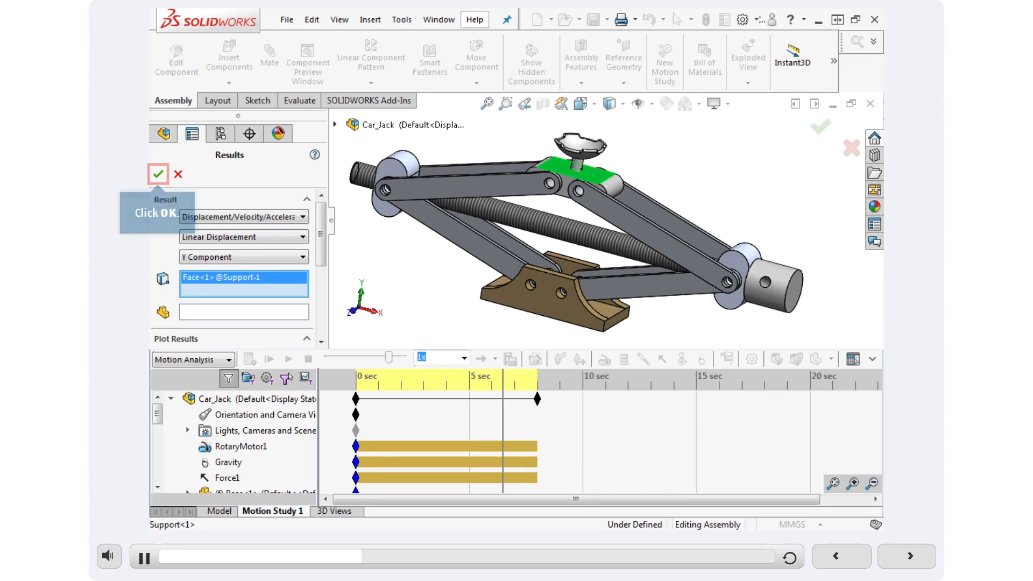
{"action": "left_click", "coordinate": [158, 173]}
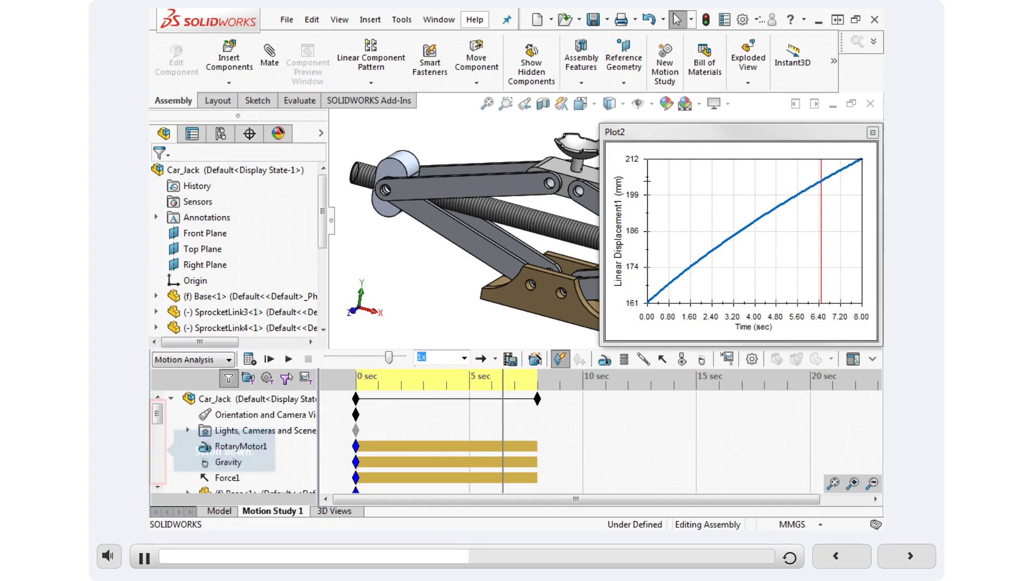
Edit Plot2 from the motion study's Results folder and change its plot result from Time to New Result
{"action": "left_click", "coordinate": [158, 452]}
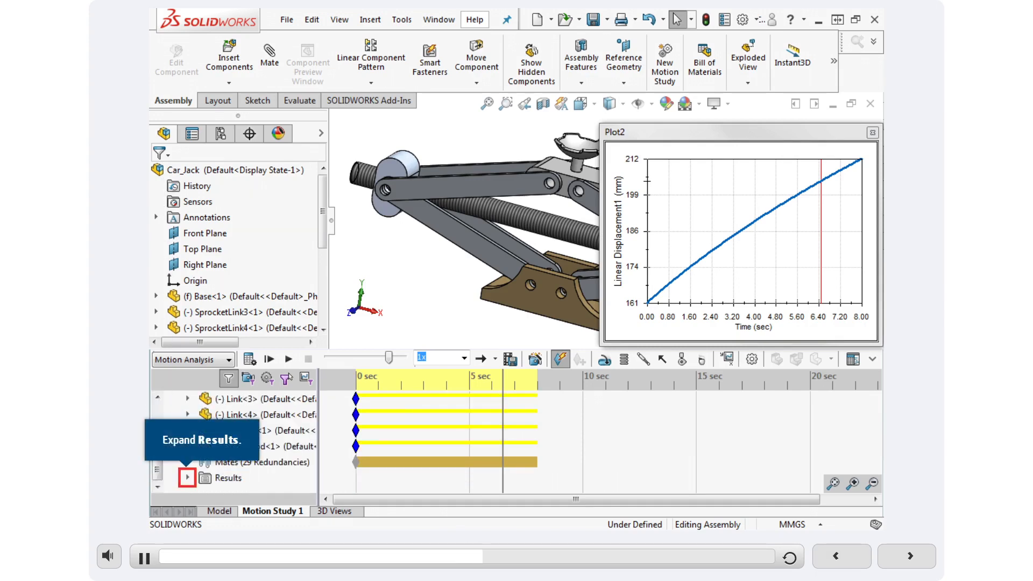
{"action": "left_click", "coordinate": [187, 478]}
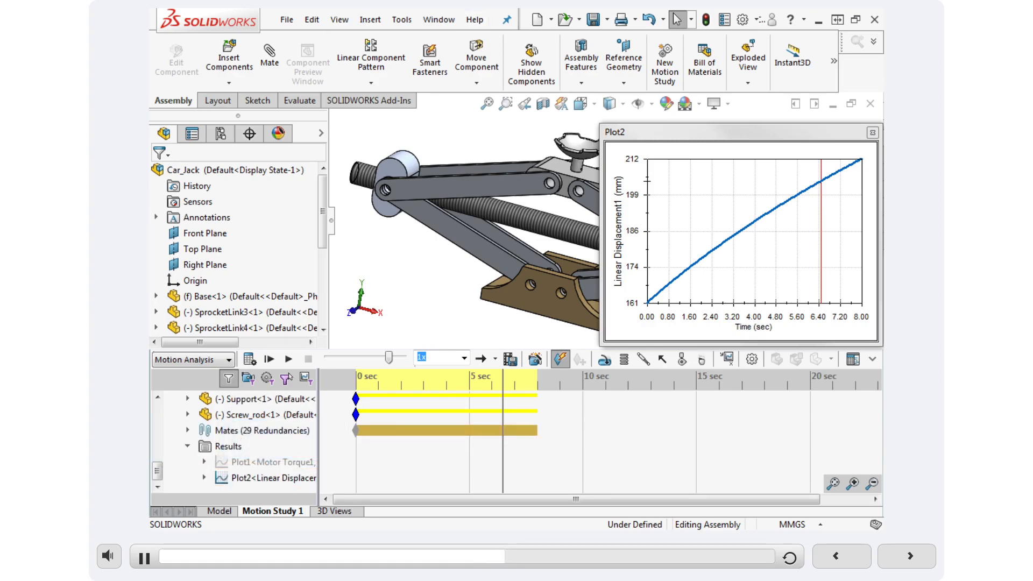
{"action": "right_click", "coordinate": [263, 479]}
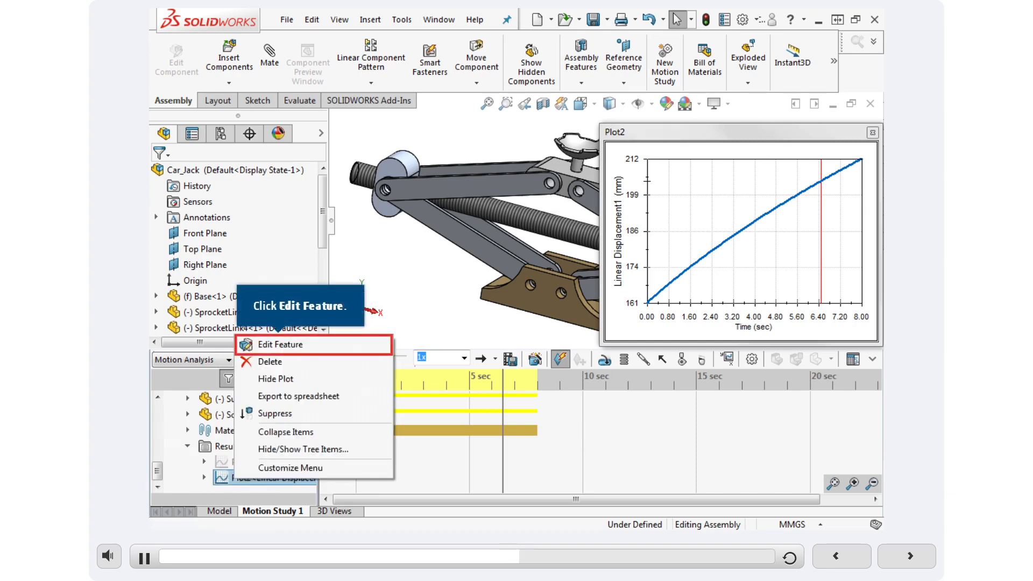
{"action": "left_click", "coordinate": [280, 345]}
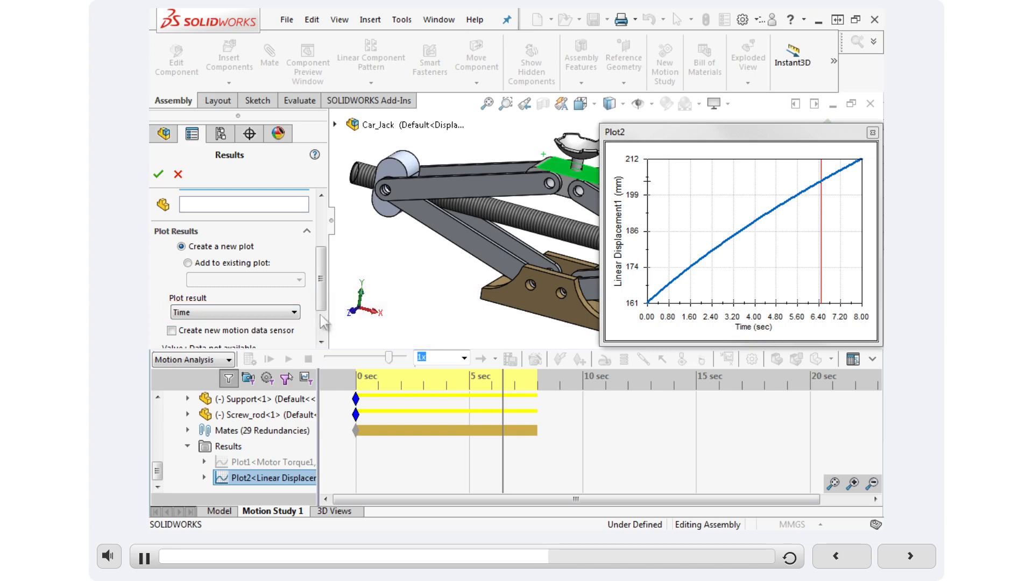
{"action": "left_click", "coordinate": [294, 312]}
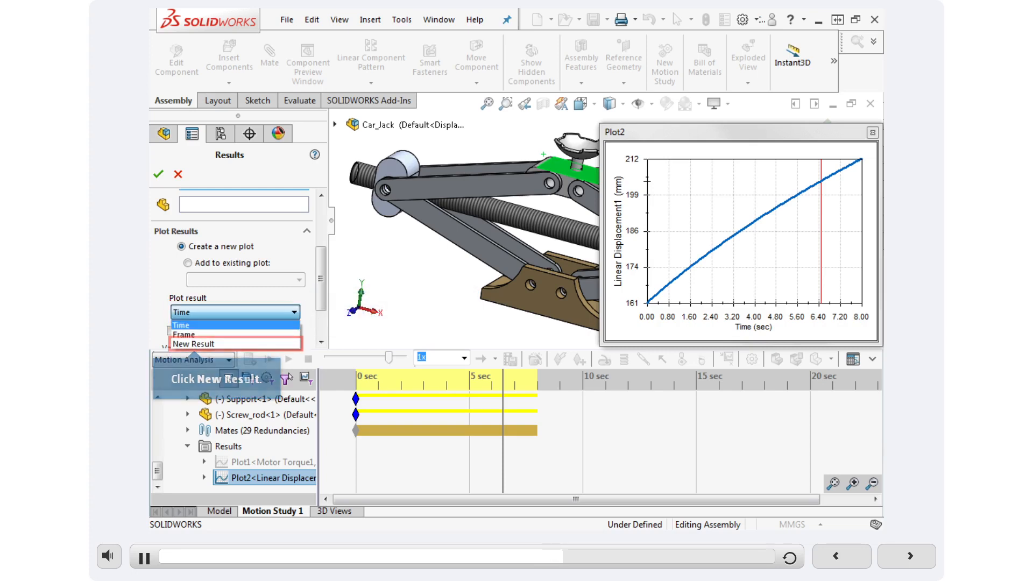
{"action": "left_click", "coordinate": [194, 345]}
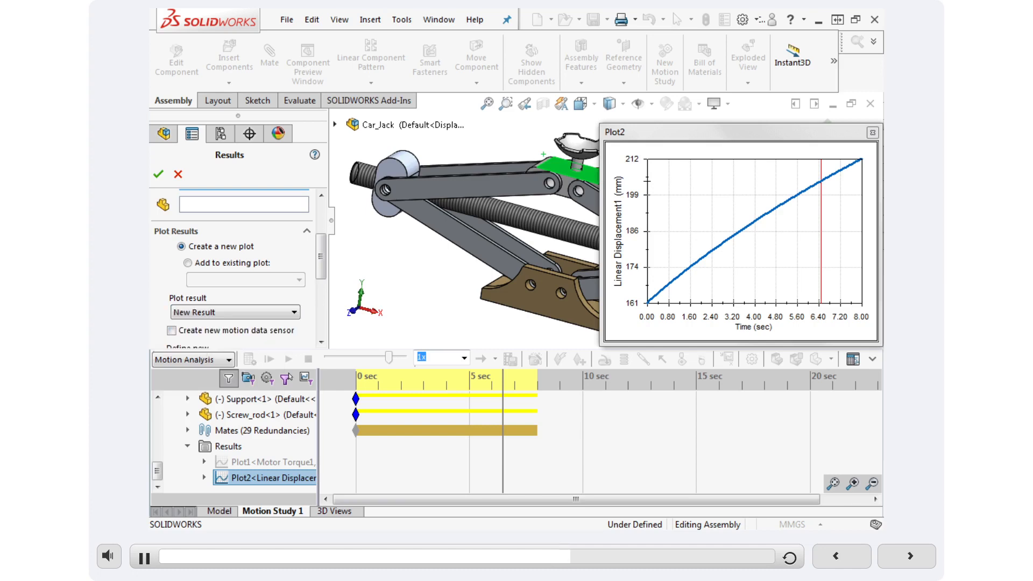
Define Plot2's new result as Displacement/Velocity/Acceleration, Angular Displacement, Magnitude, for RotaryMotor1 and accept the edit
{"action": "left_click", "coordinate": [321, 305]}
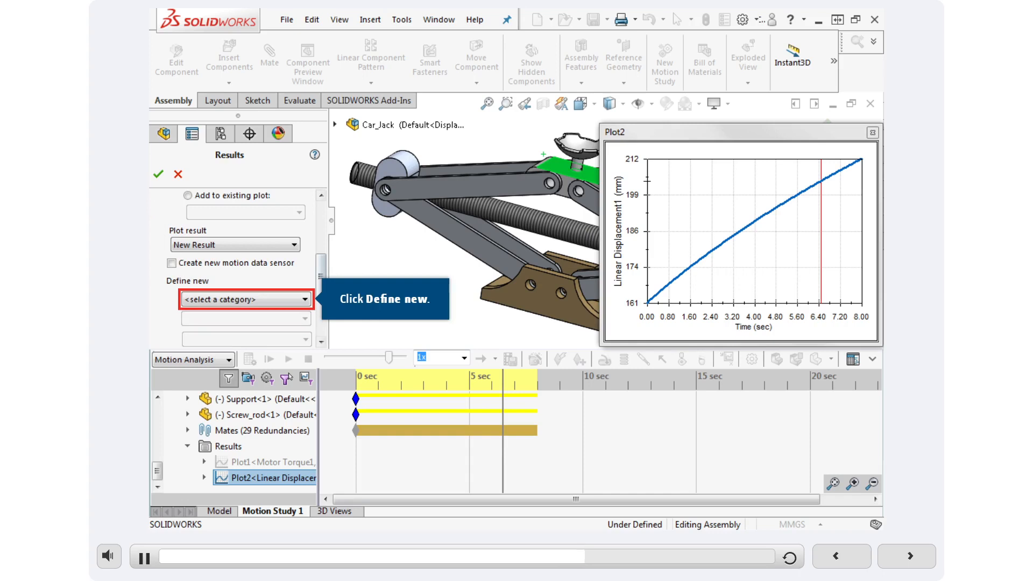
{"action": "left_click", "coordinate": [305, 299]}
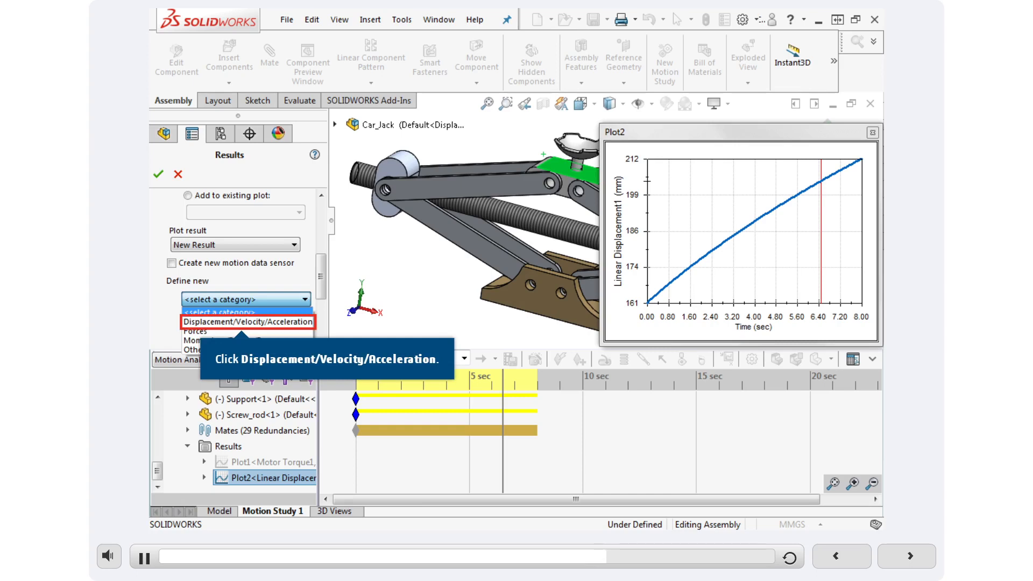
{"action": "left_click", "coordinate": [241, 322]}
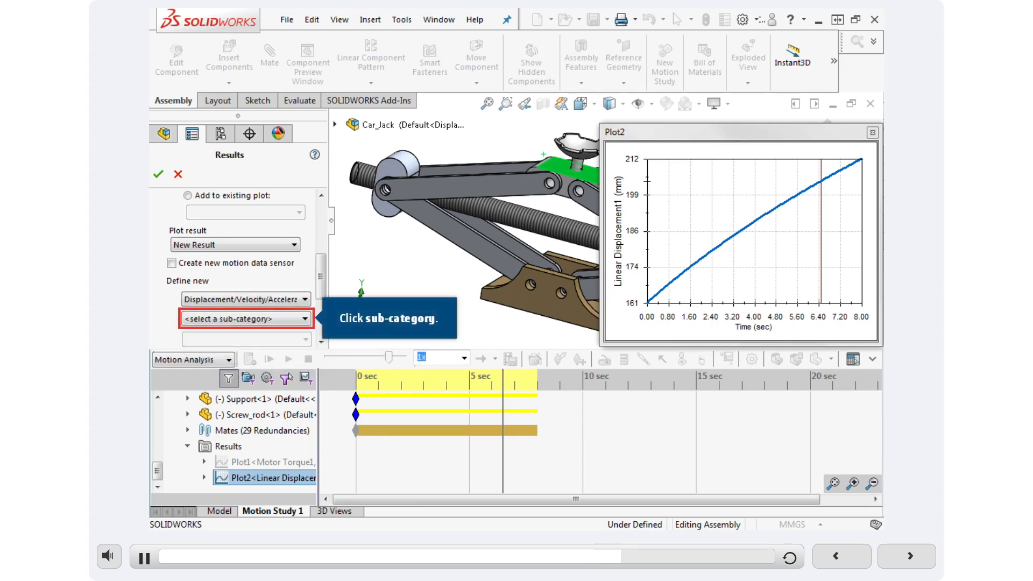
{"action": "left_click", "coordinate": [304, 319]}
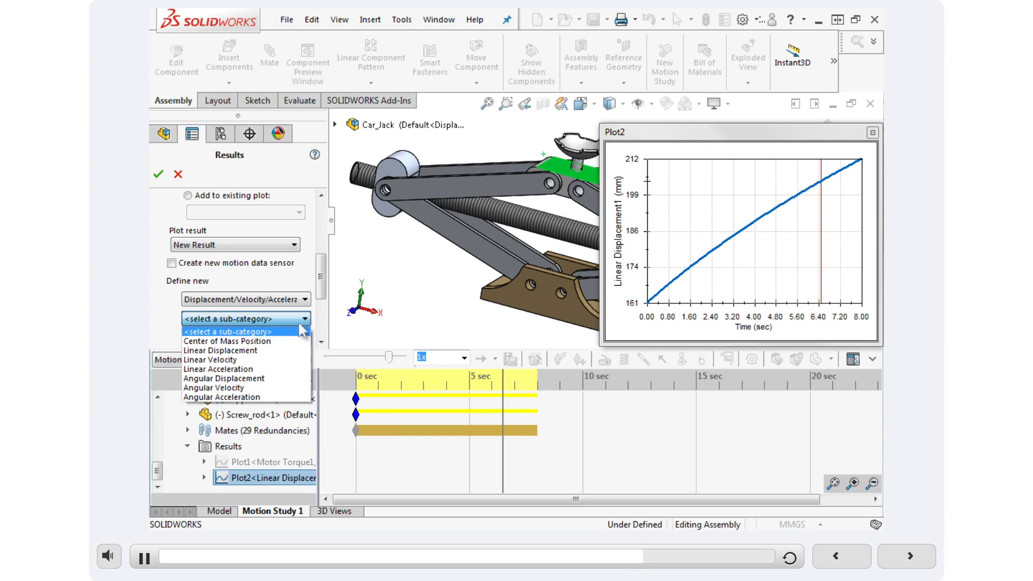
{"action": "left_click", "coordinate": [237, 378]}
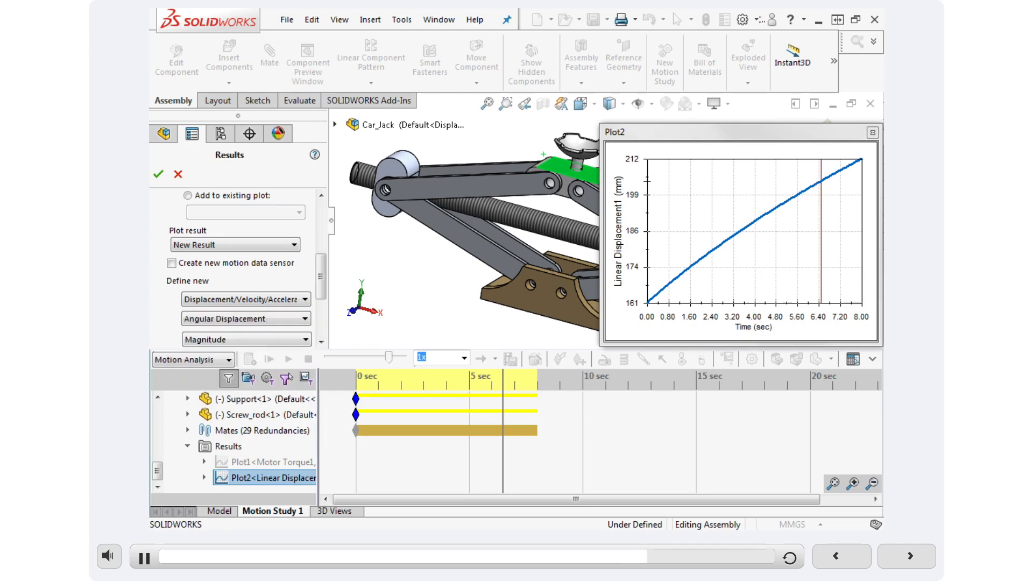
{"action": "scroll", "coordinate": [321, 314], "scroll_direction": "down", "scroll_amount": 5}
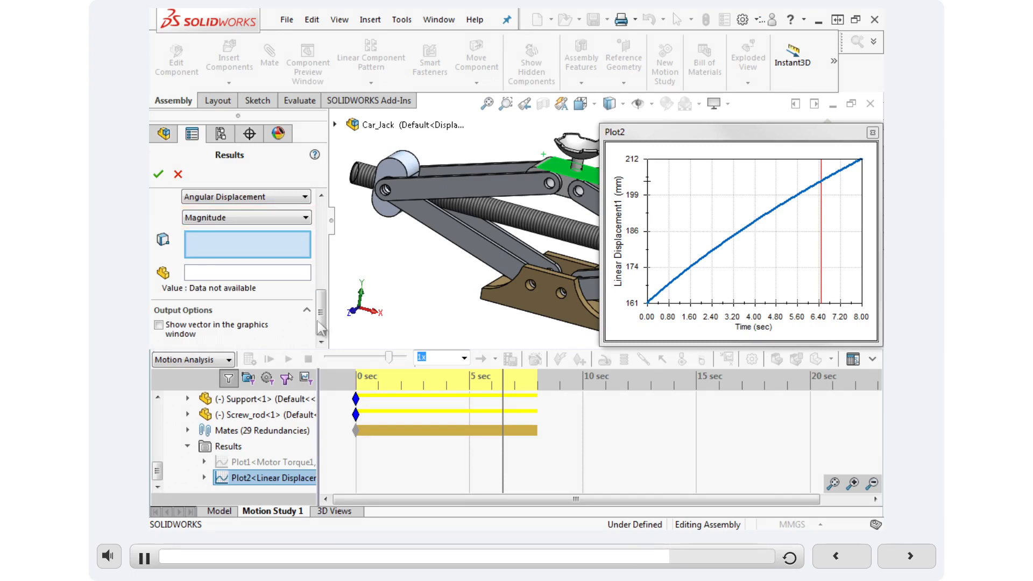
{"action": "left_click_drag", "start_coordinate": [157, 471], "coordinate": [157, 413]}
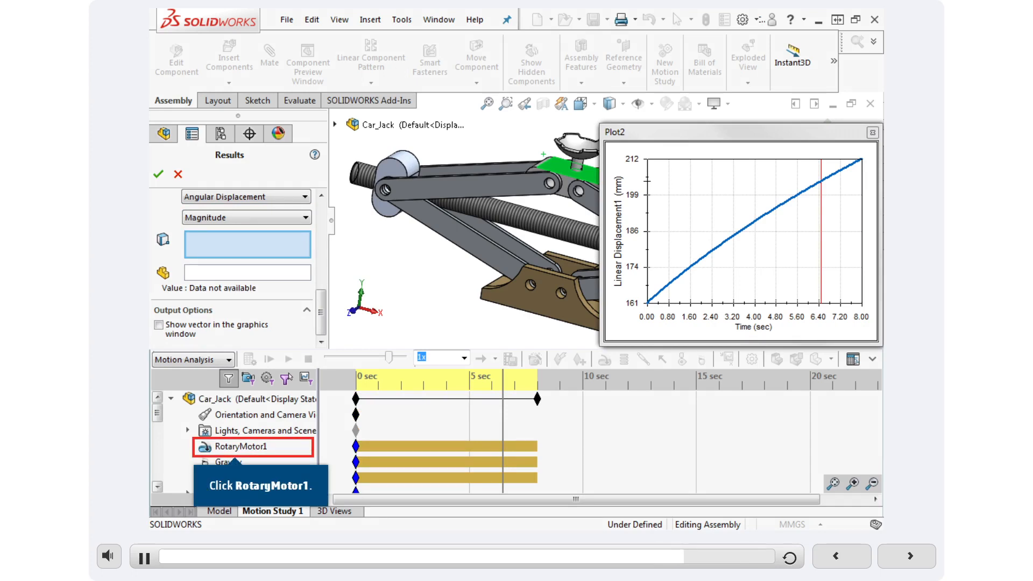
{"action": "left_click", "coordinate": [237, 446]}
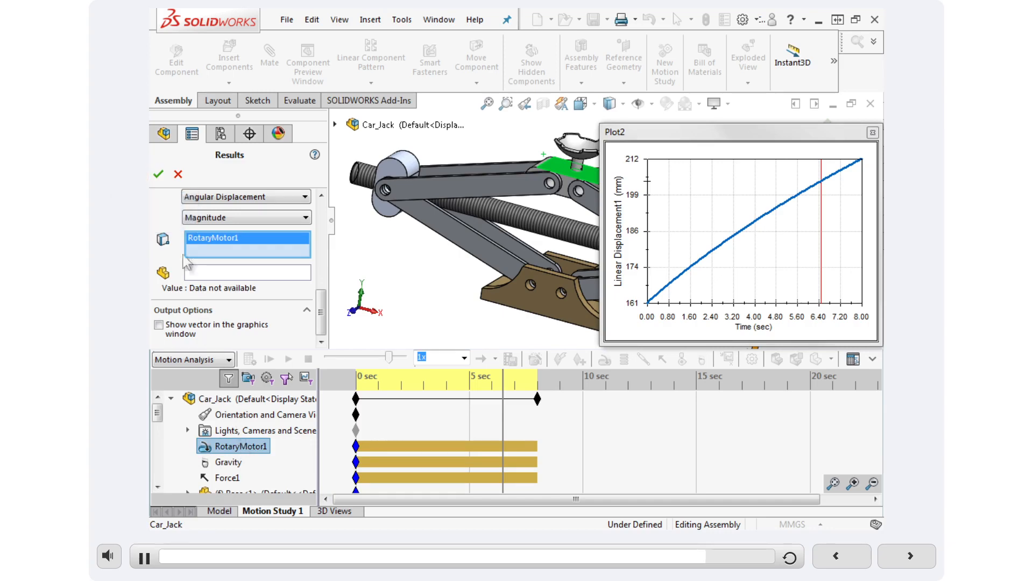
{"action": "left_click", "coordinate": [159, 174]}
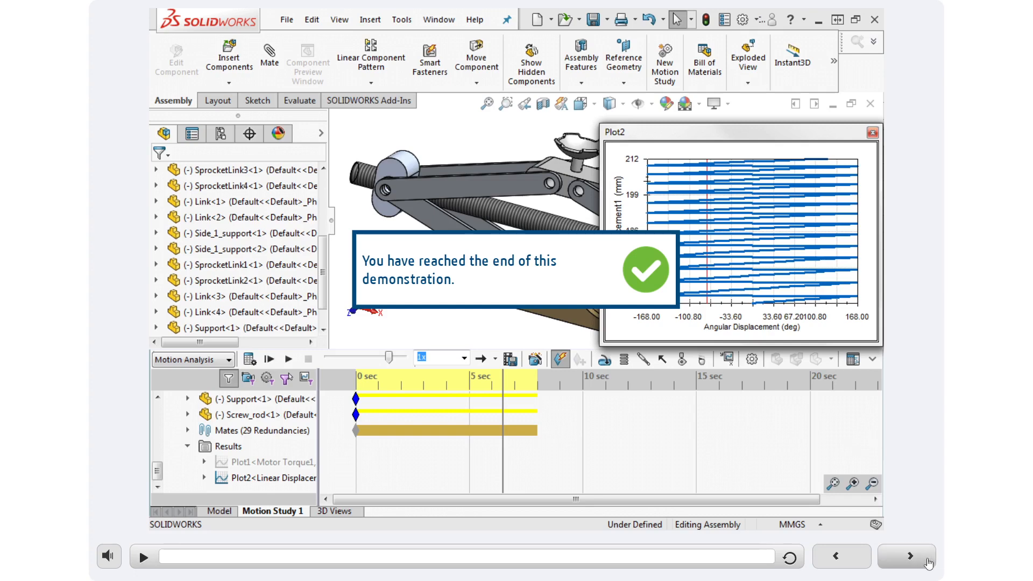
Start the Try It exercise for Plotting Results – Part 2 and create a Displacement/Velocity/Acceleration result of Linear Displacement
{"action": "left_click", "coordinate": [914, 557]}
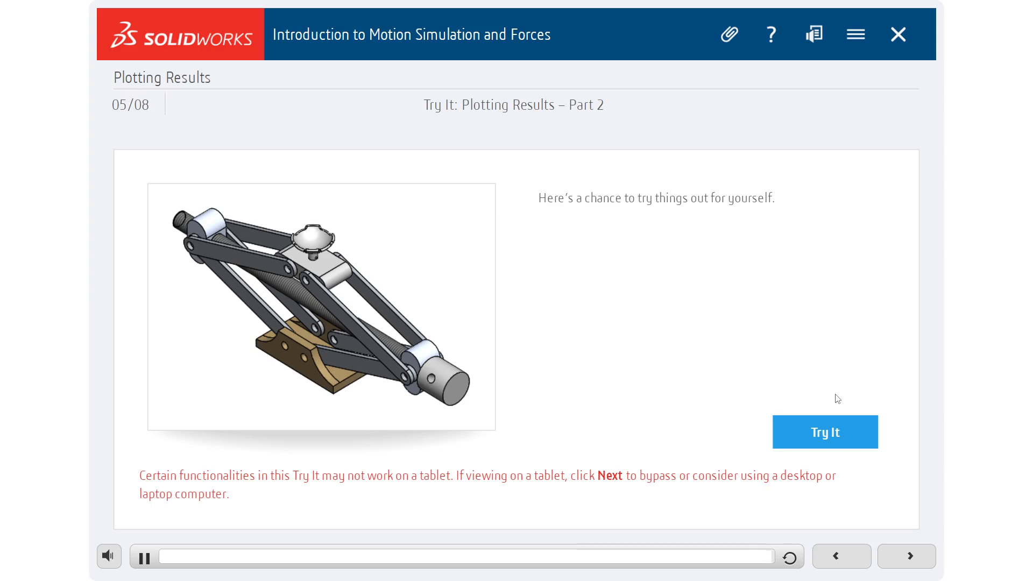
{"action": "left_click", "coordinate": [825, 434]}
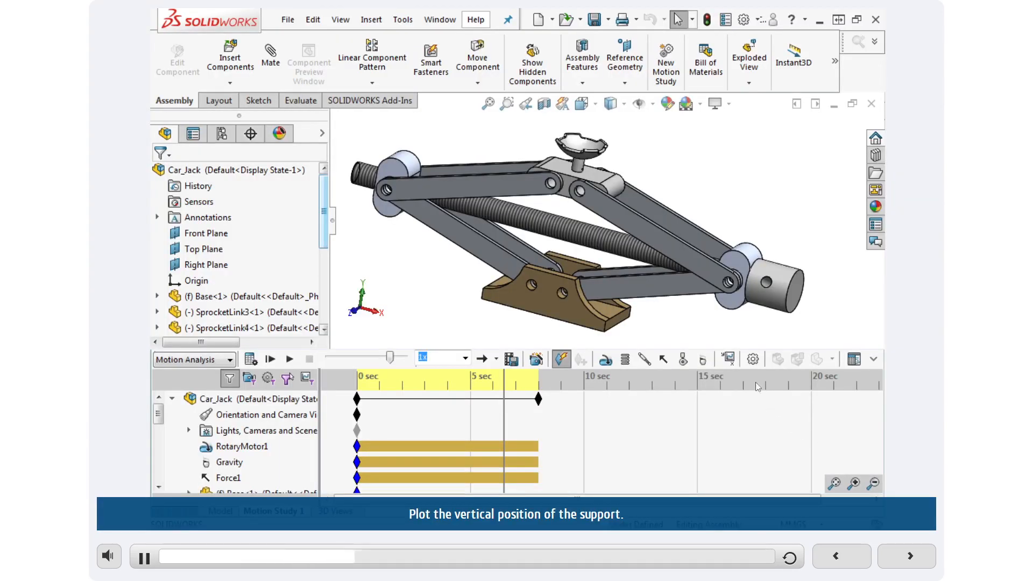
{"action": "left_click", "coordinate": [728, 359]}
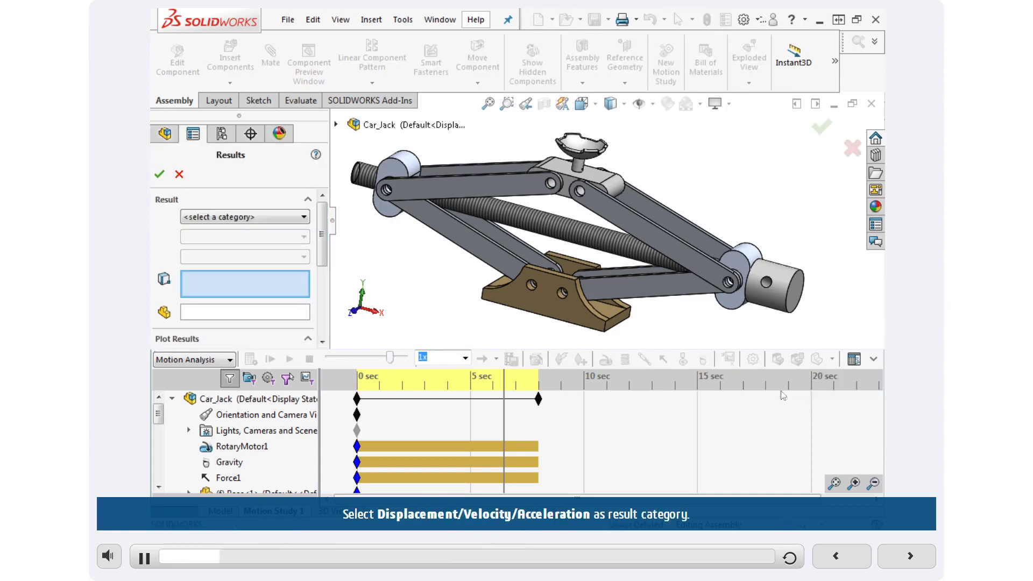
{"action": "left_click", "coordinate": [300, 220]}
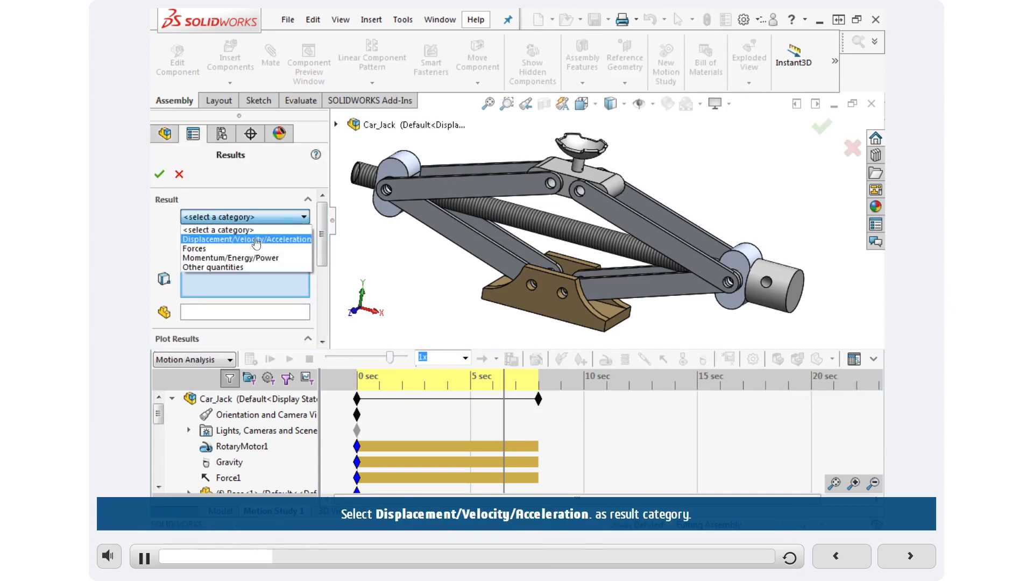
{"action": "left_click", "coordinate": [255, 240]}
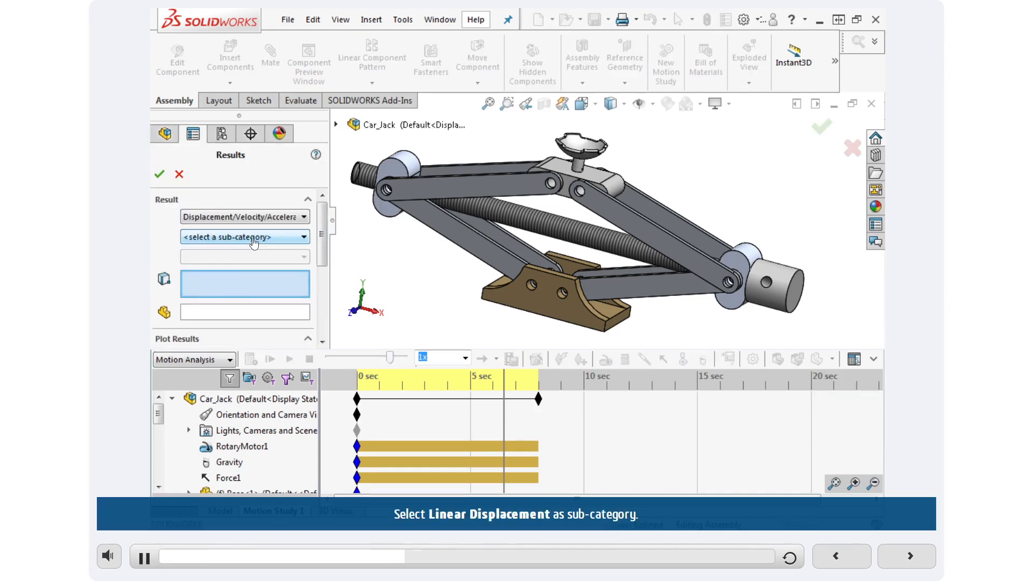
{"action": "left_click", "coordinate": [254, 239]}
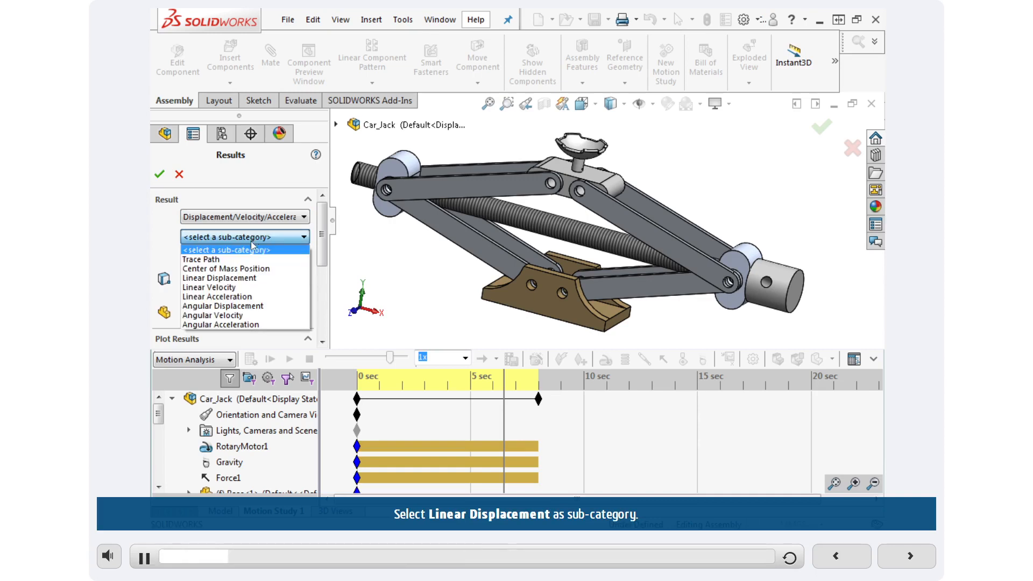
{"action": "left_click", "coordinate": [218, 278]}
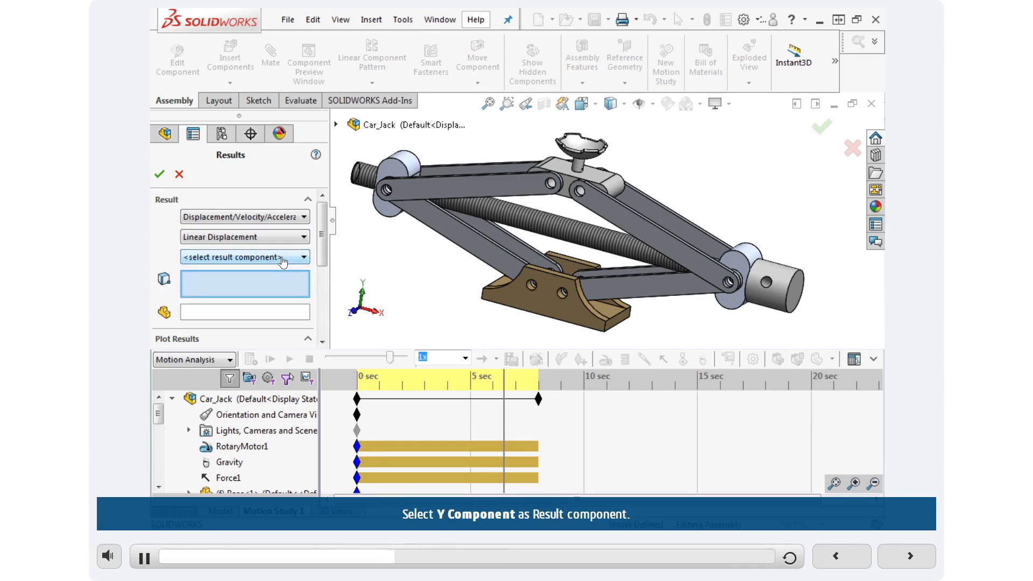
Plot the linear displacement's Y Component for the top face of Support, with no component defining the XYZ directions, and continue the exercise
{"action": "left_click", "coordinate": [284, 261]}
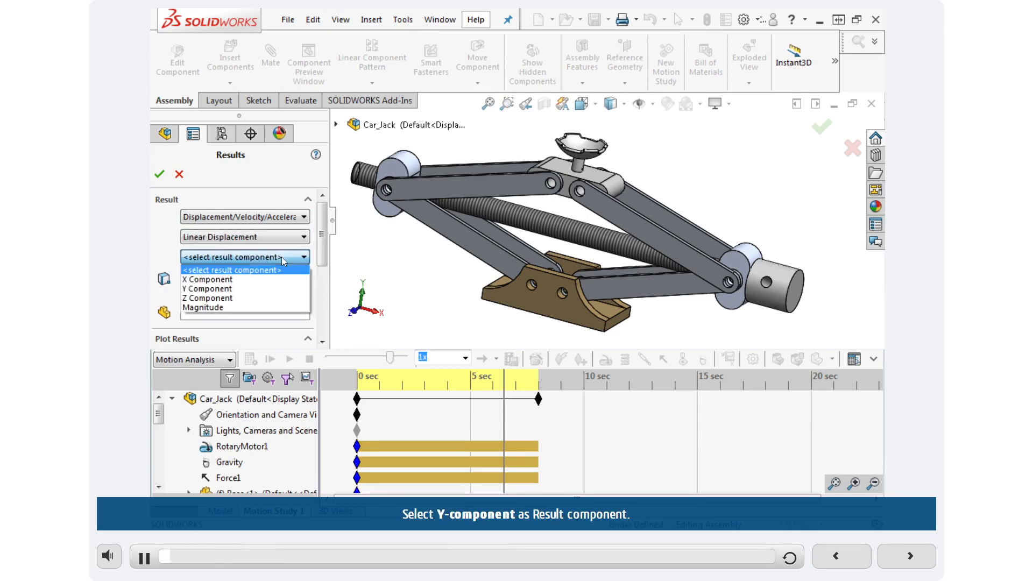
{"action": "left_click", "coordinate": [218, 290]}
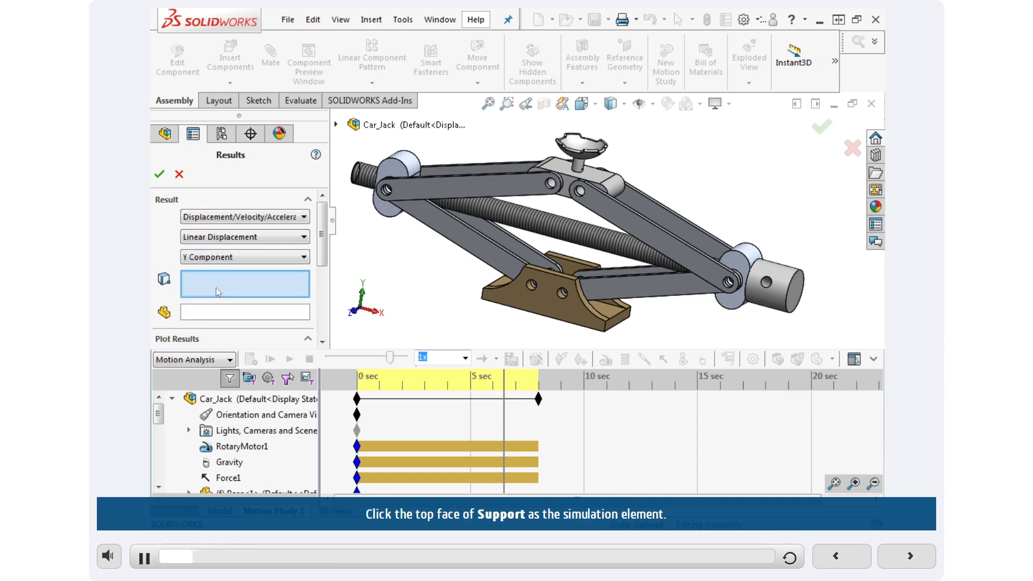
{"action": "left_click", "coordinate": [595, 182]}
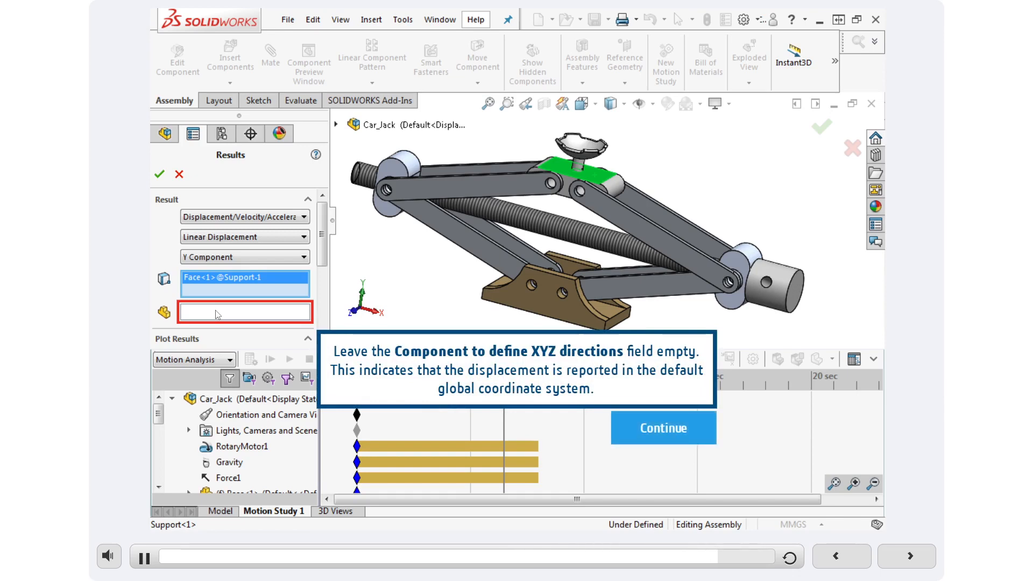
{"action": "left_click", "coordinate": [681, 435]}
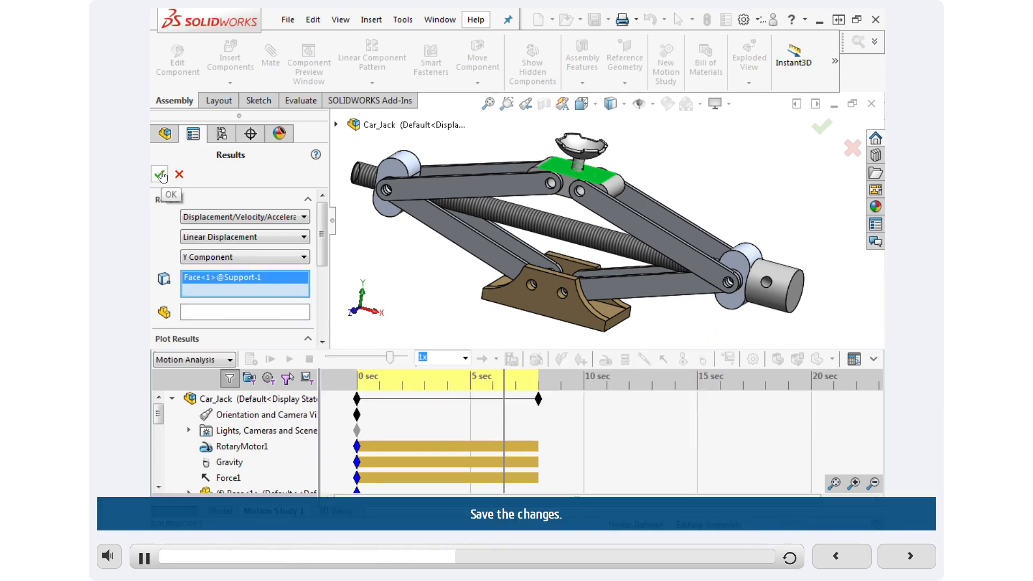
{"action": "left_click", "coordinate": [160, 175]}
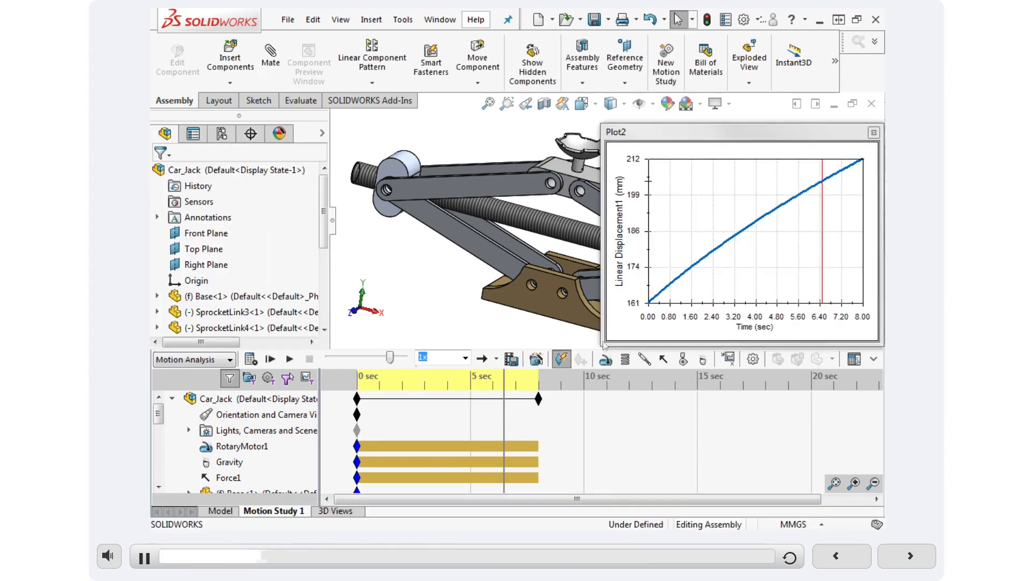
{"action": "left_click", "coordinate": [676, 430]}
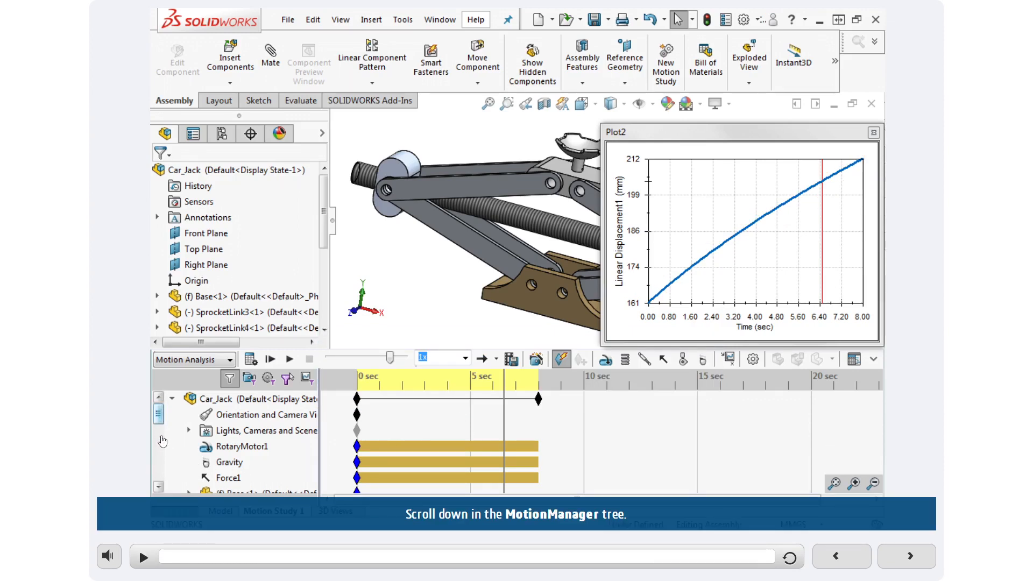
Edit Plot2 in the exercise's Results folder and set its plot result to New Result
{"action": "left_click", "coordinate": [160, 485]}
{"action": "left_click", "coordinate": [156, 477]}
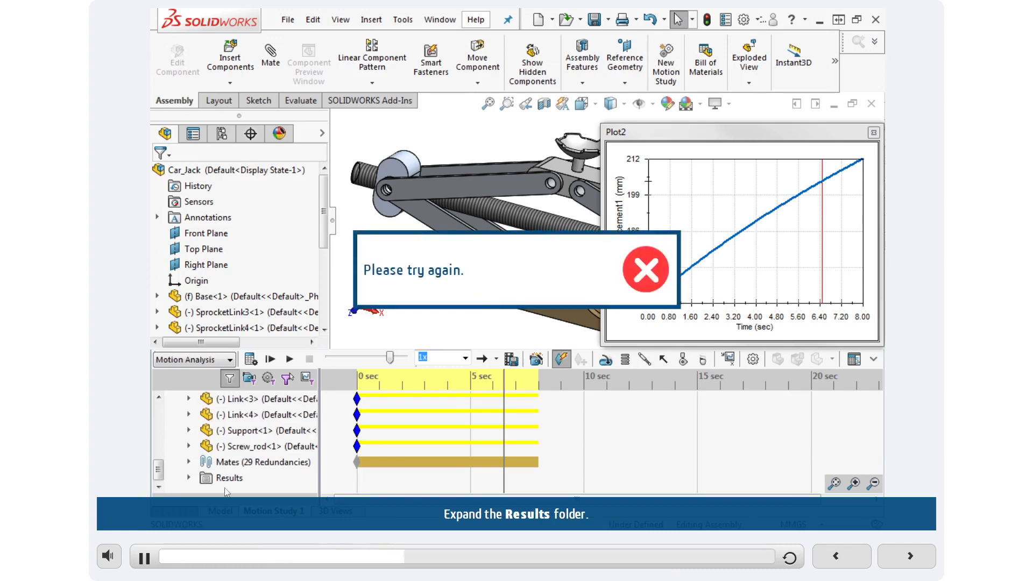
{"action": "left_click", "coordinate": [188, 478]}
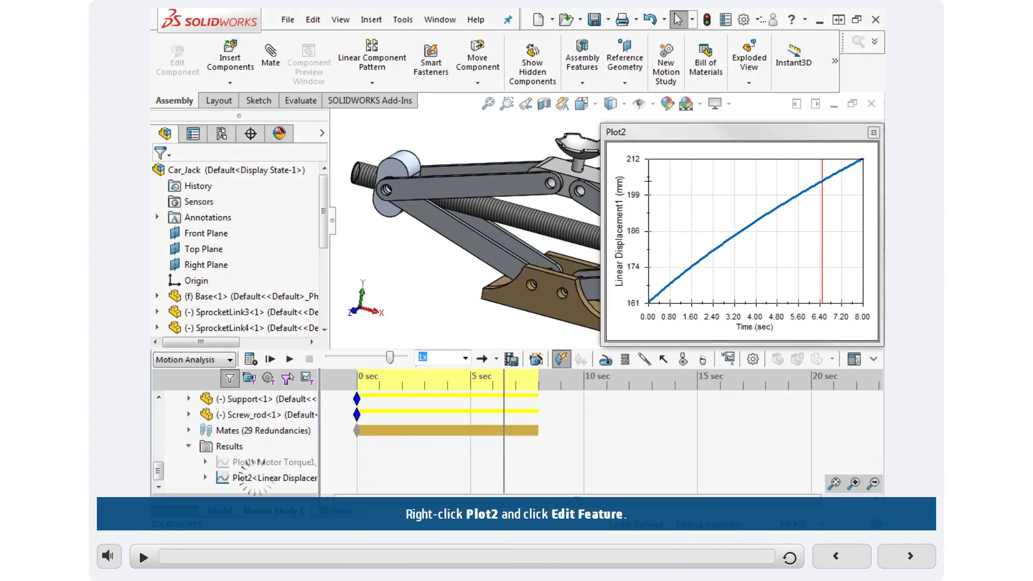
{"action": "right_click", "coordinate": [257, 479]}
{"action": "left_click", "coordinate": [267, 346]}
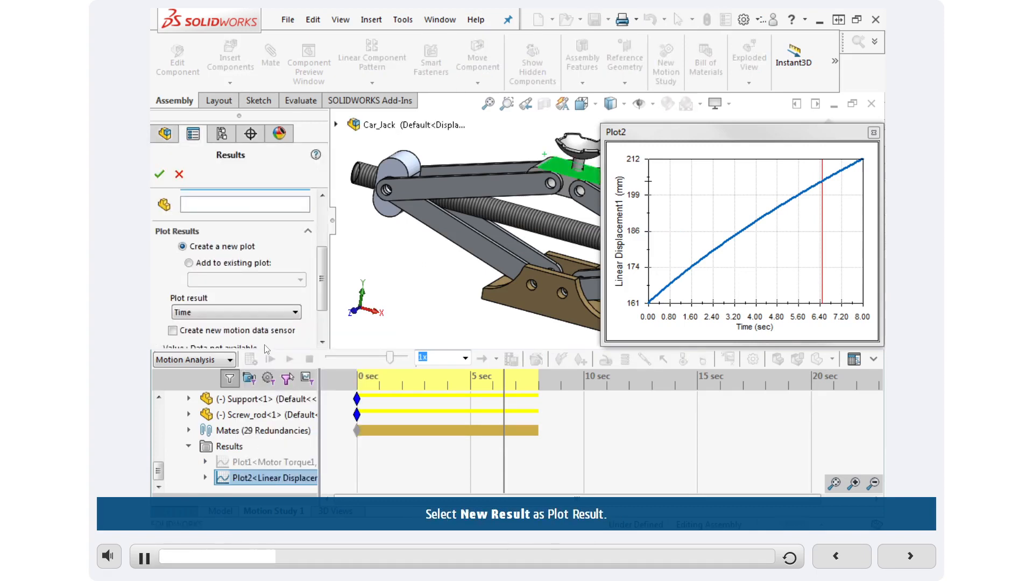
{"action": "left_click", "coordinate": [232, 313]}
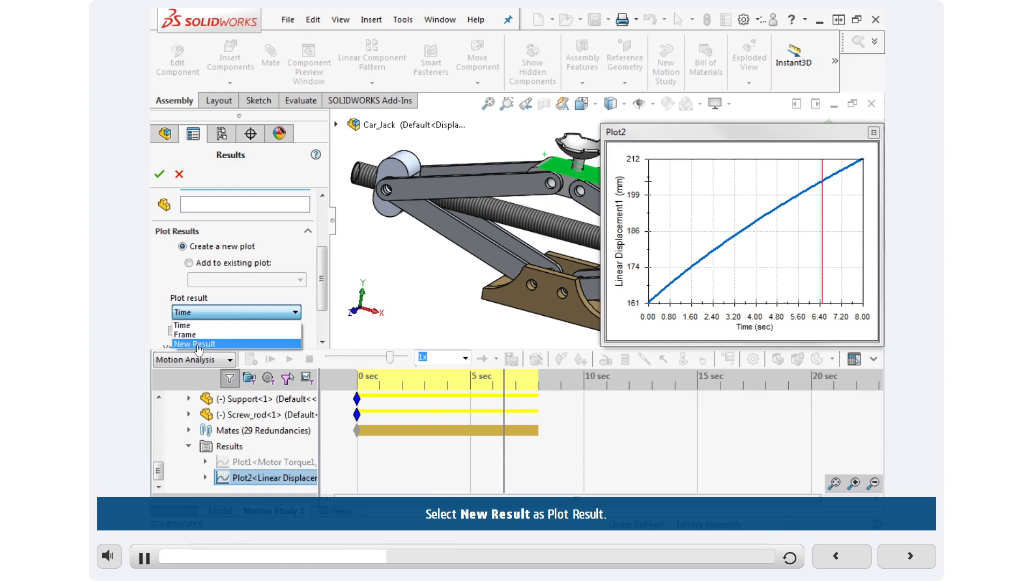
{"action": "left_click", "coordinate": [228, 344]}
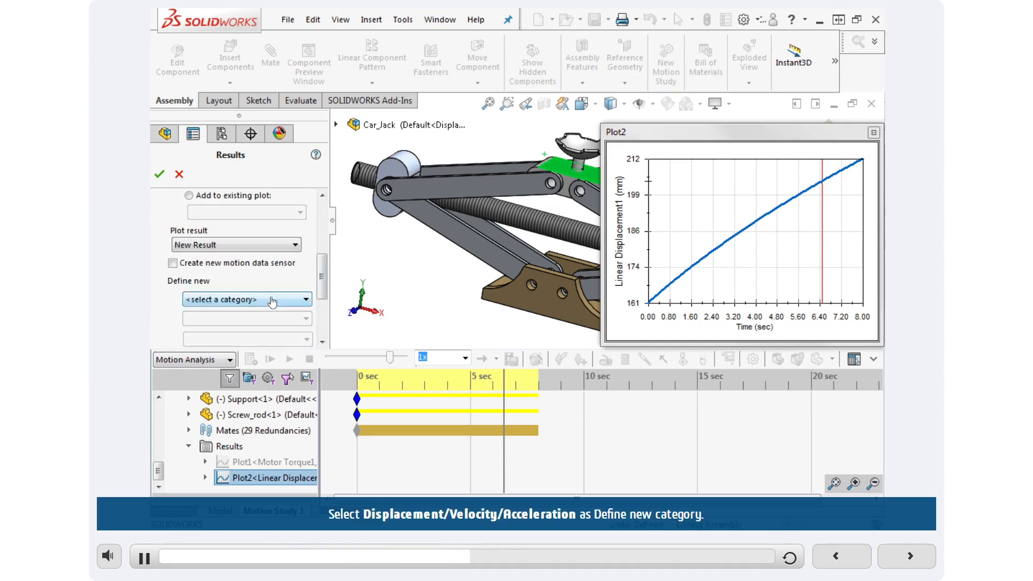
Define the new result as Displacement/Velocity/Acceleration, Angular Displacement, Magnitude, for RotaryMotor1, and continue past the coarse-plot note
{"action": "left_click", "coordinate": [272, 300]}
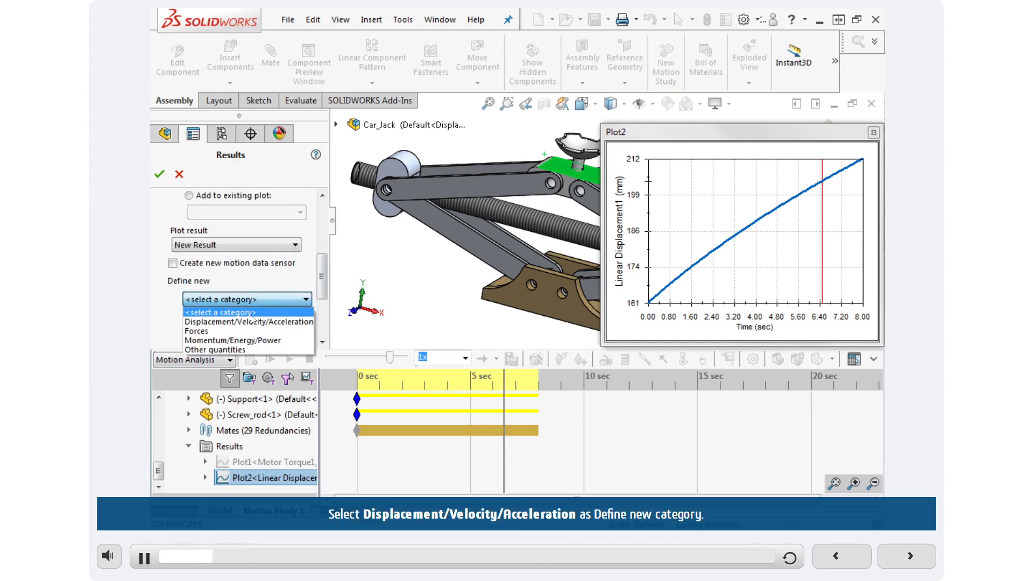
{"action": "left_click", "coordinate": [225, 325]}
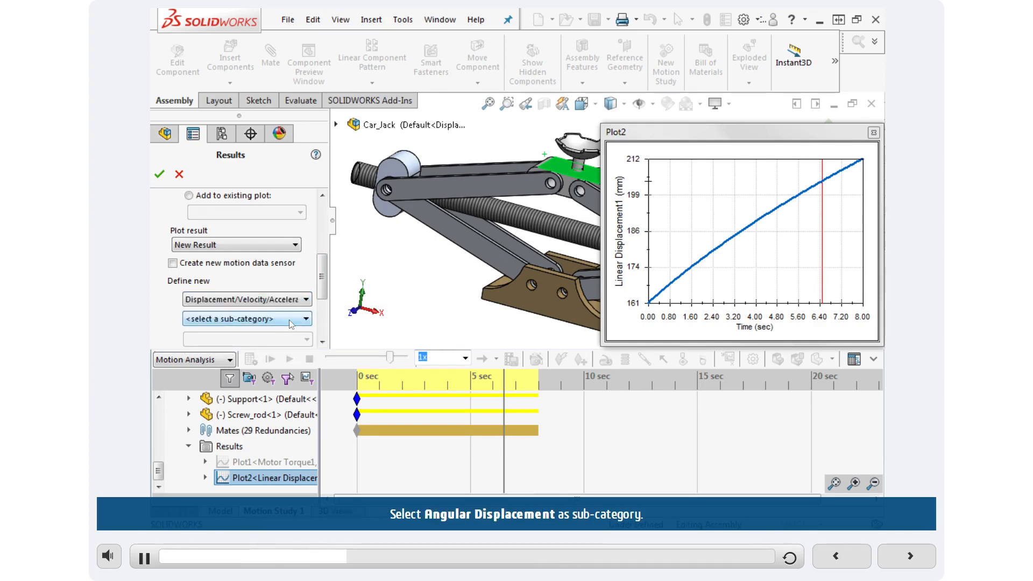
{"action": "left_click", "coordinate": [246, 322]}
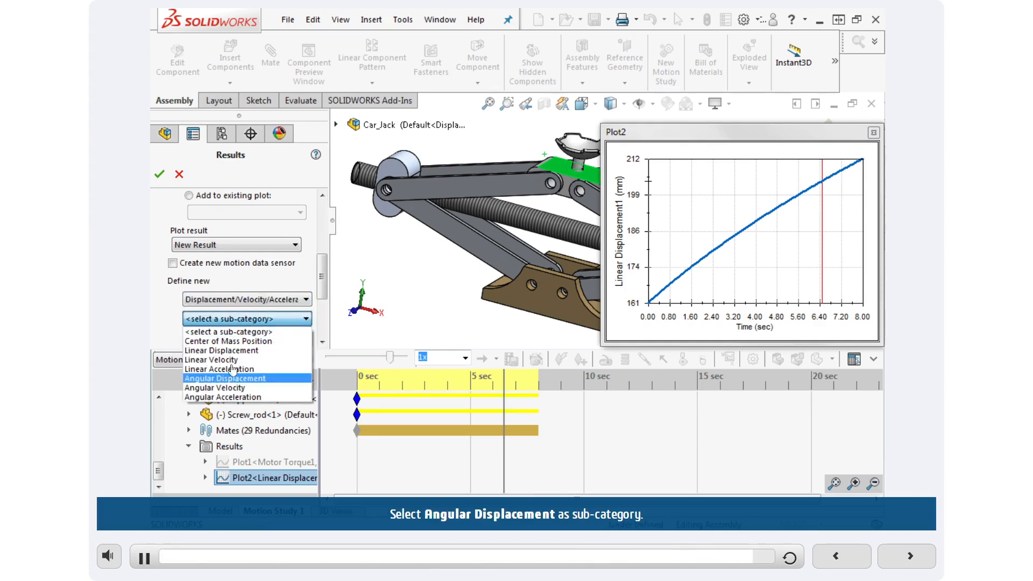
{"action": "left_click", "coordinate": [208, 379]}
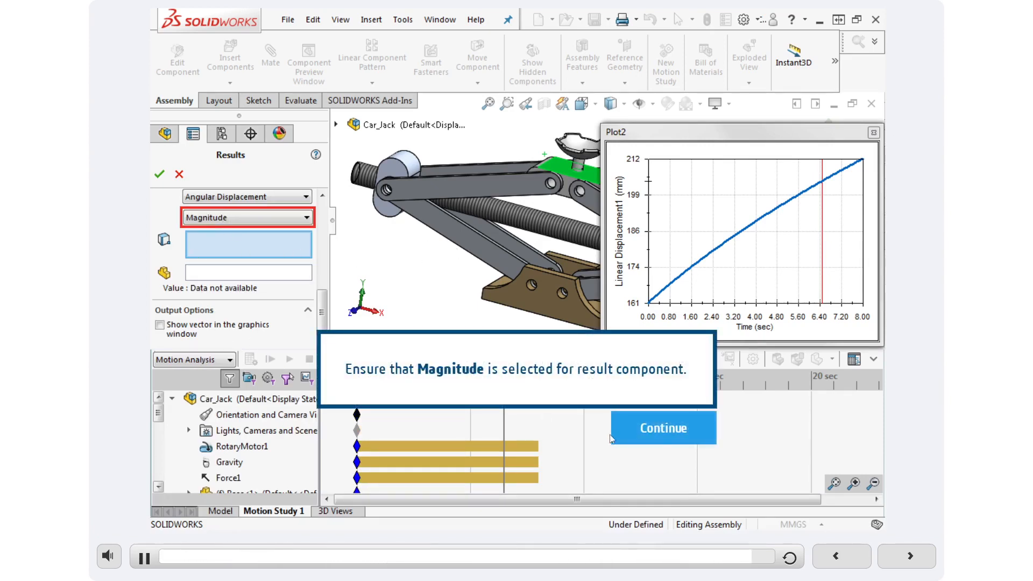
{"action": "left_click", "coordinate": [666, 437]}
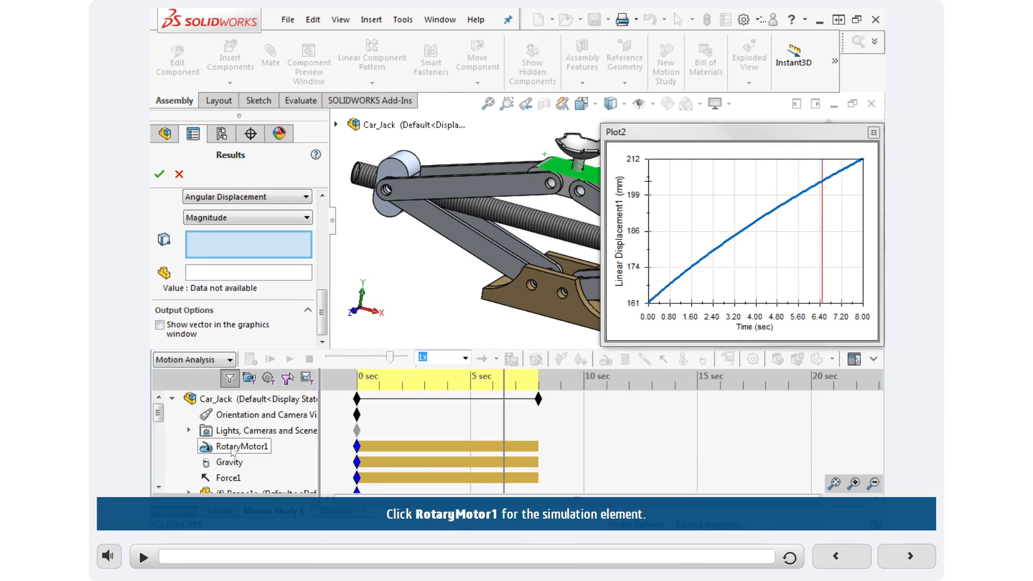
{"action": "left_click", "coordinate": [241, 446]}
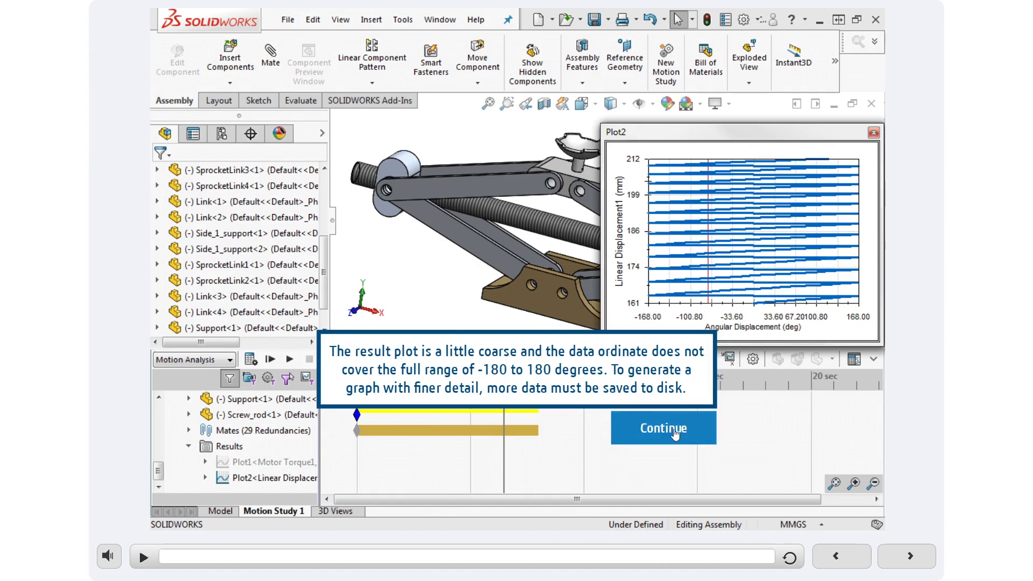
{"action": "left_click", "coordinate": [675, 433]}
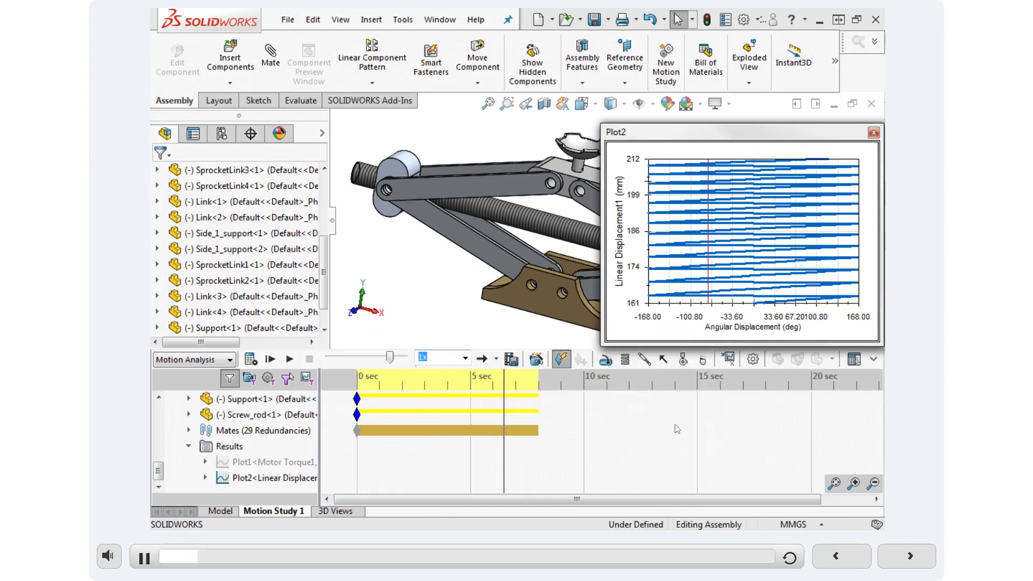